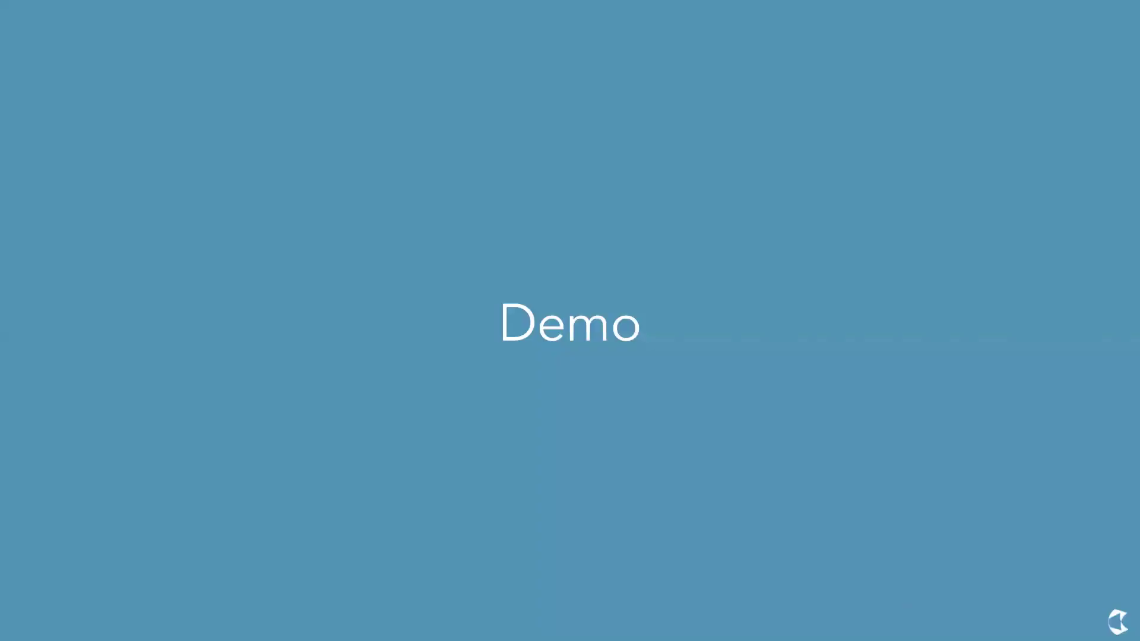
Exit the full-screen slideshow to edit the Hubdoc Tech Talk deck at slide 13, 'Demo'.
key(Escape)
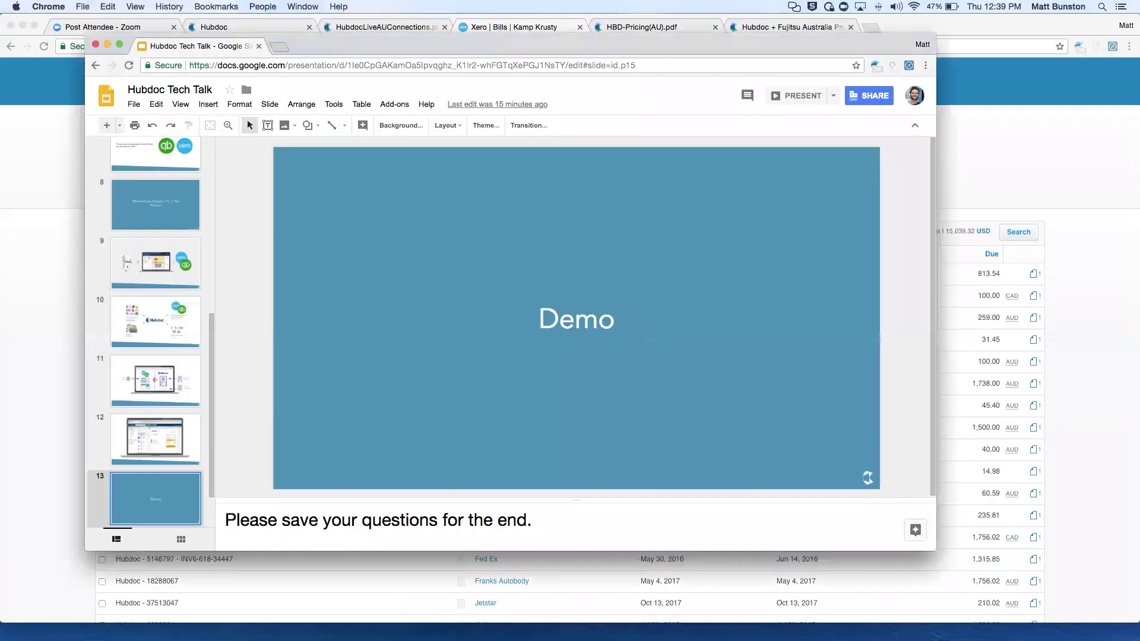
Switch to Hubdoc, expand Bills & Statements and Commonwealth Bank, then bring up Manage Accounts.
click(1011, 194)
scroll(544, 315, down, 10)
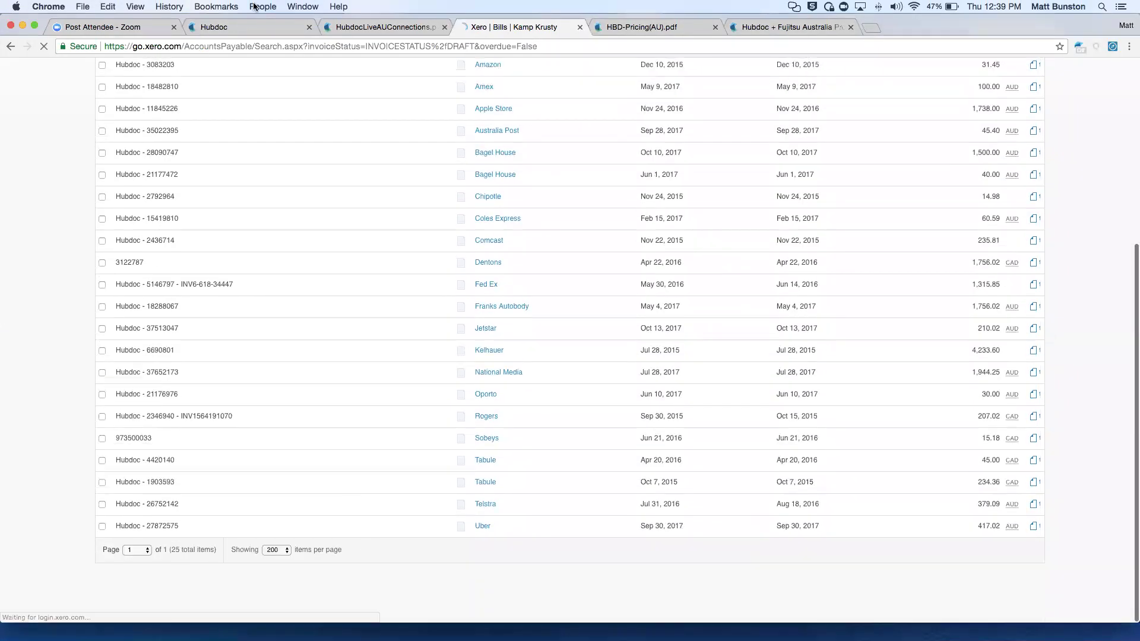
click(224, 27)
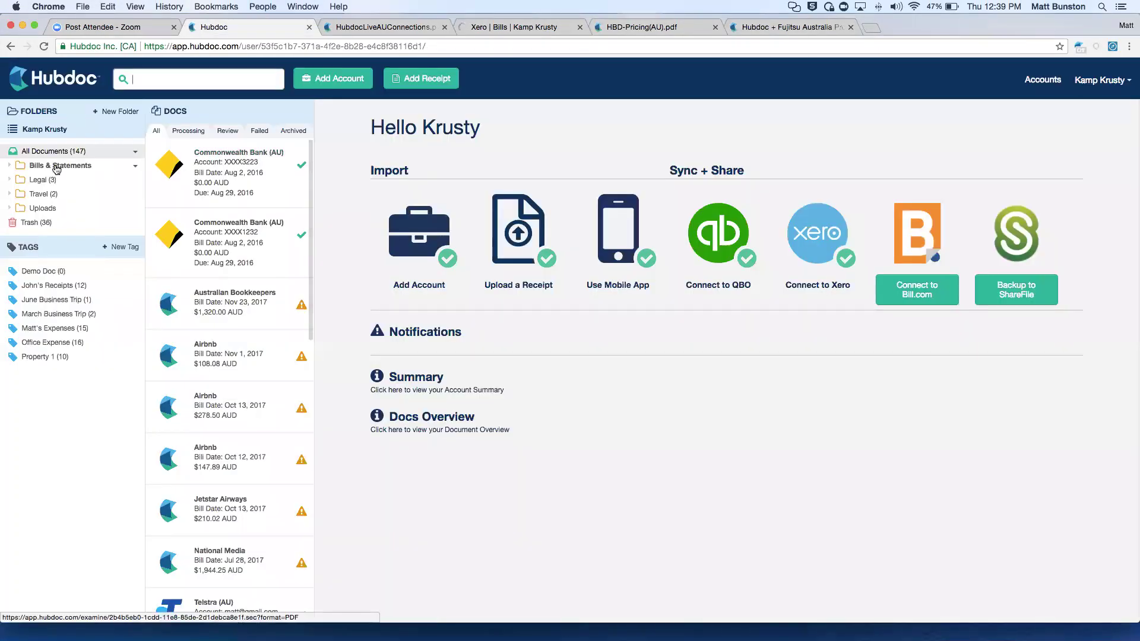
click(57, 166)
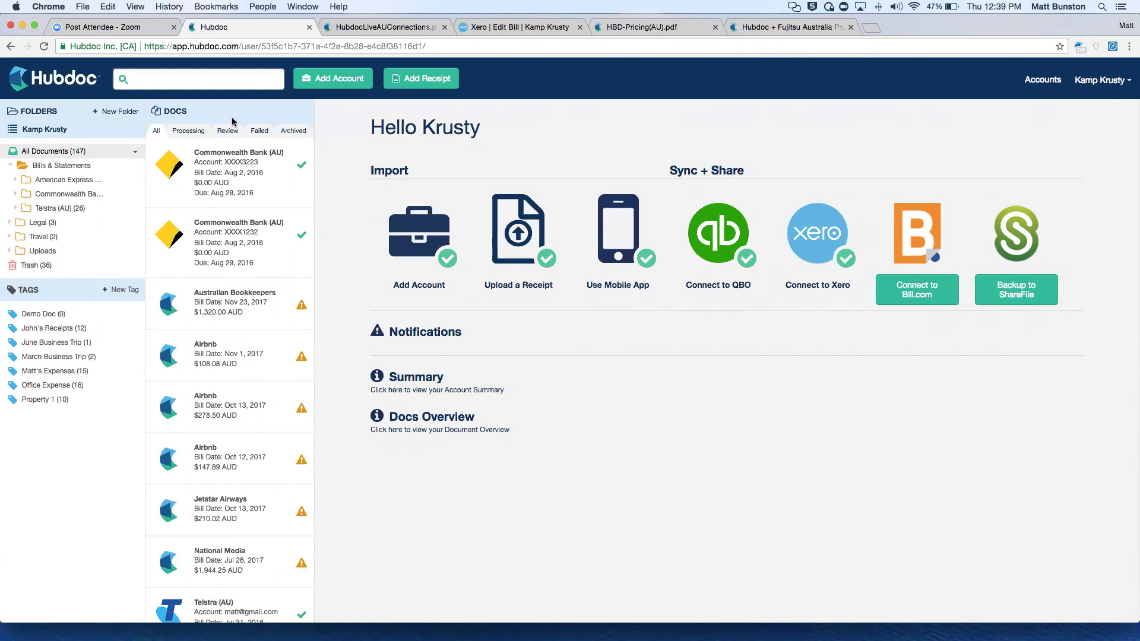
click(16, 196)
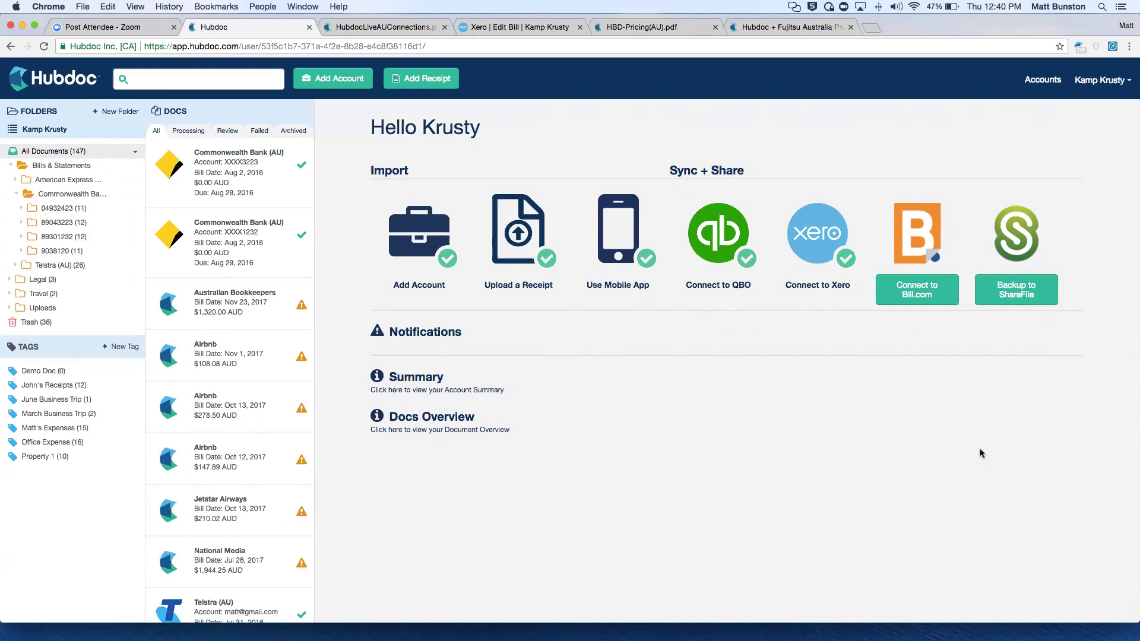
drag(1129, 620, 1130, 633)
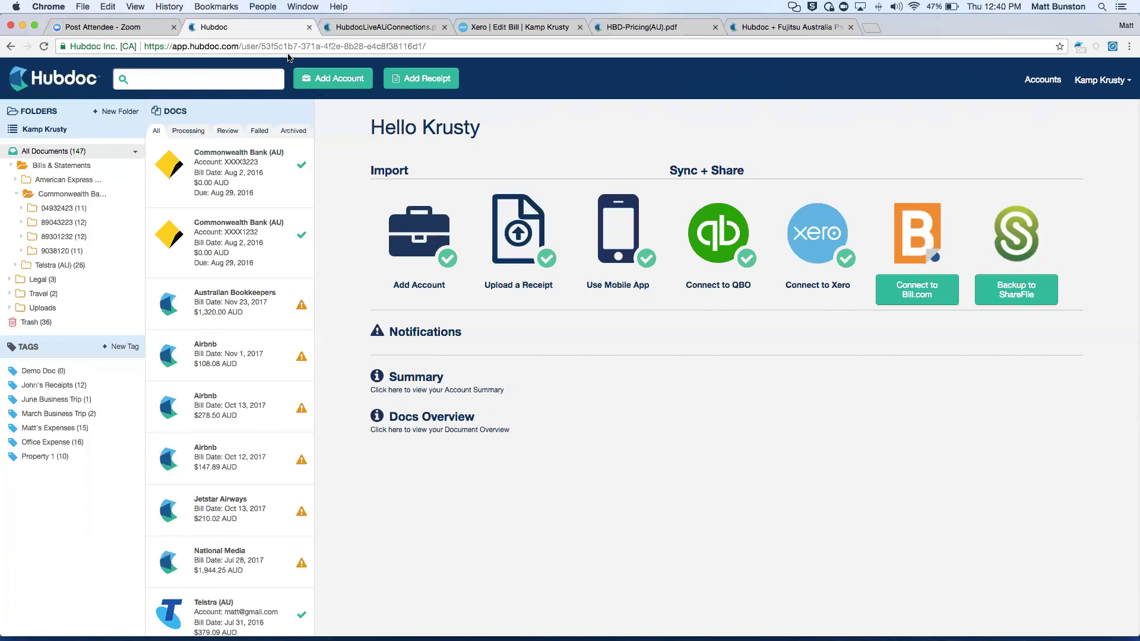
click(319, 73)
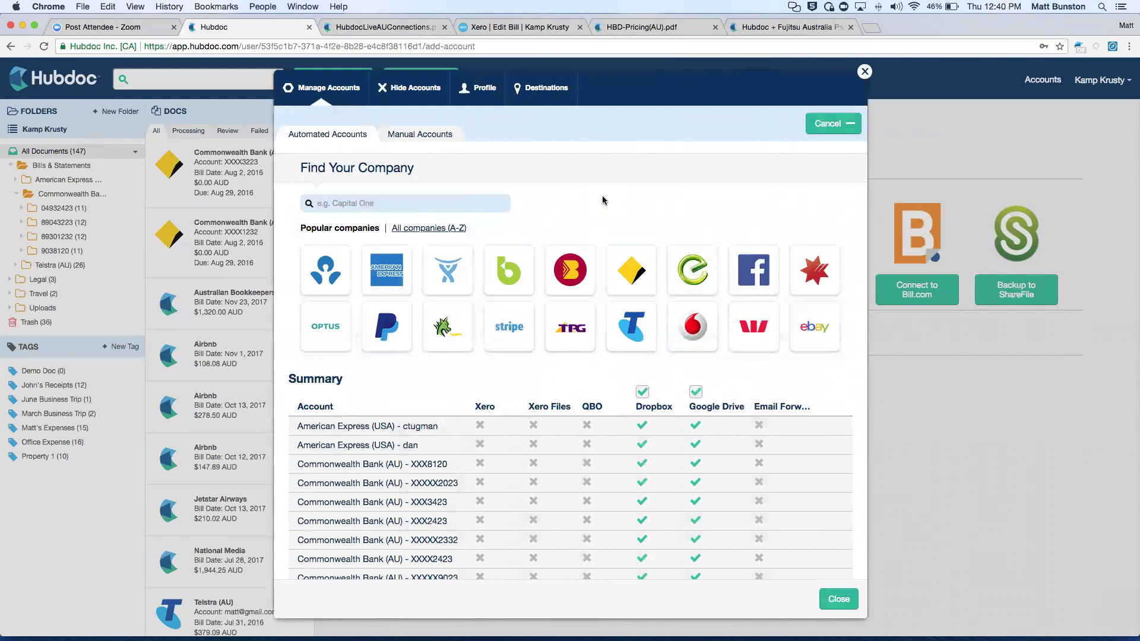
Add a Commonwealth Bank (AU) account with the client number and password, then close the dialog.
click(622, 266)
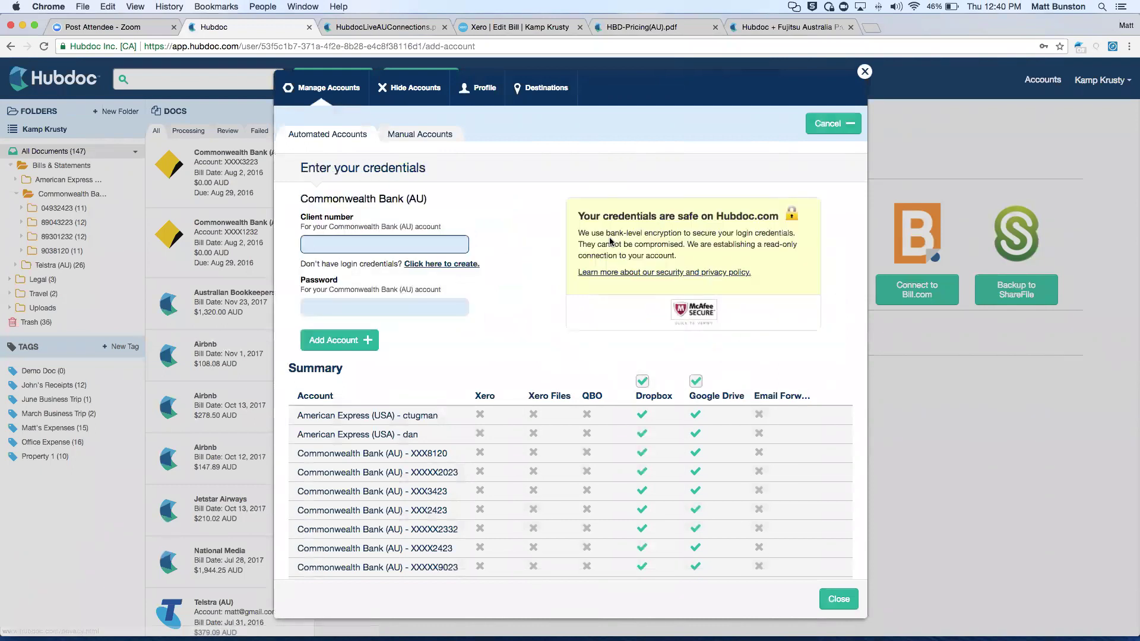
key(Tab)
text(********)
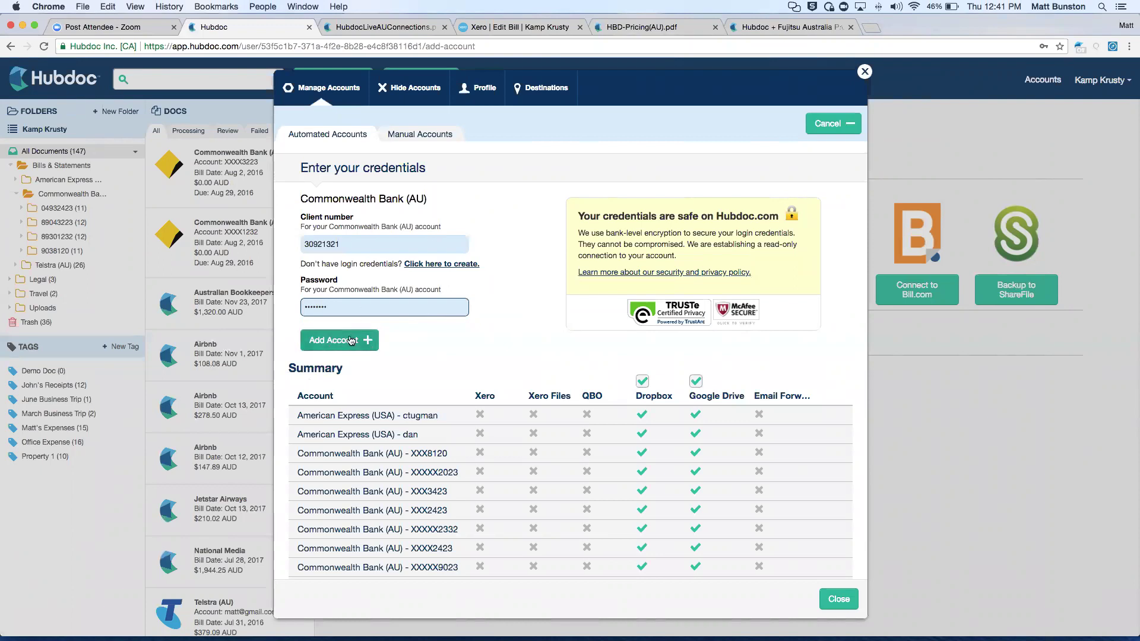
click(331, 349)
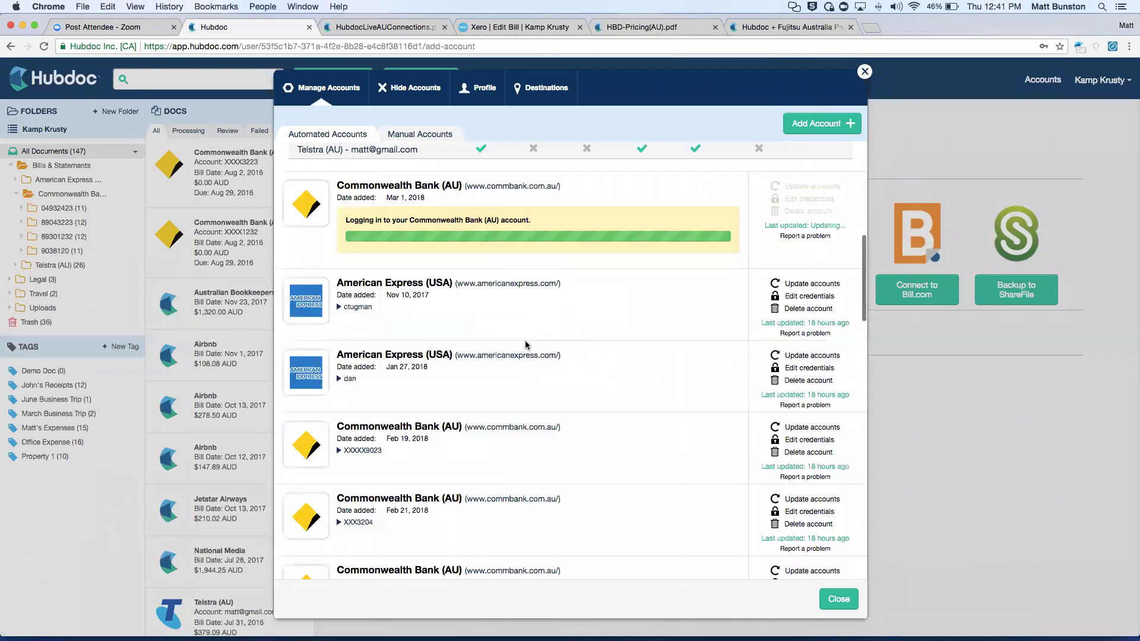
click(864, 72)
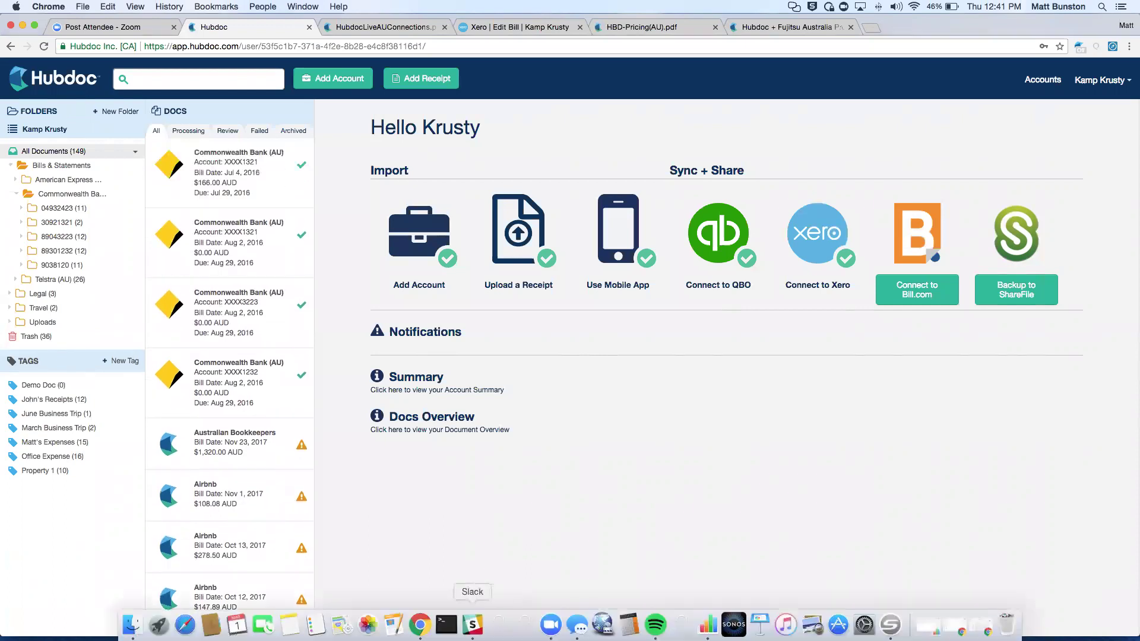
Dismiss the stray dock menu and open the new Commonwealth Bank Awards Credit Card statement.
right_click(473, 624)
click(495, 591)
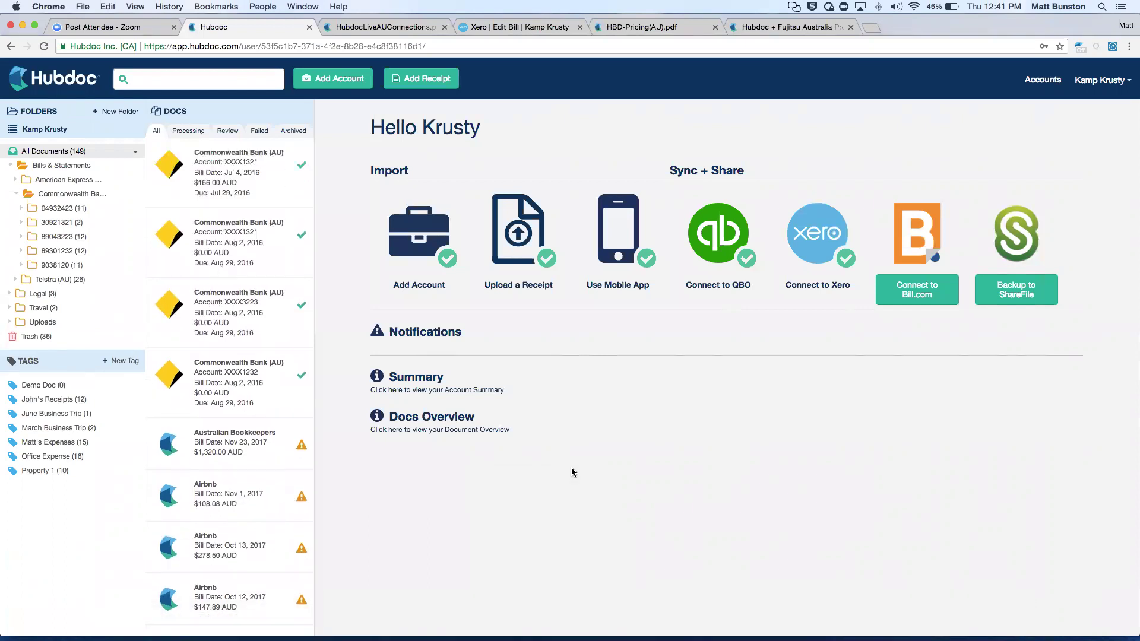
click(231, 248)
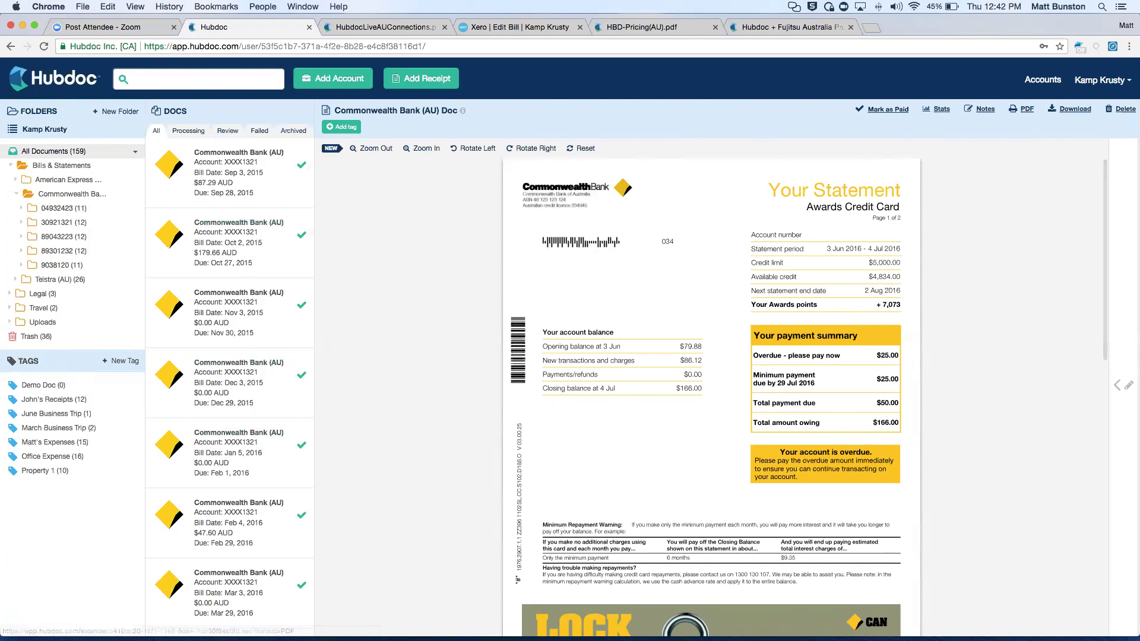
Collapse Commonwealth Bank, check the new account's stored credentials, then reopen Manage Accounts.
click(17, 198)
click(324, 81)
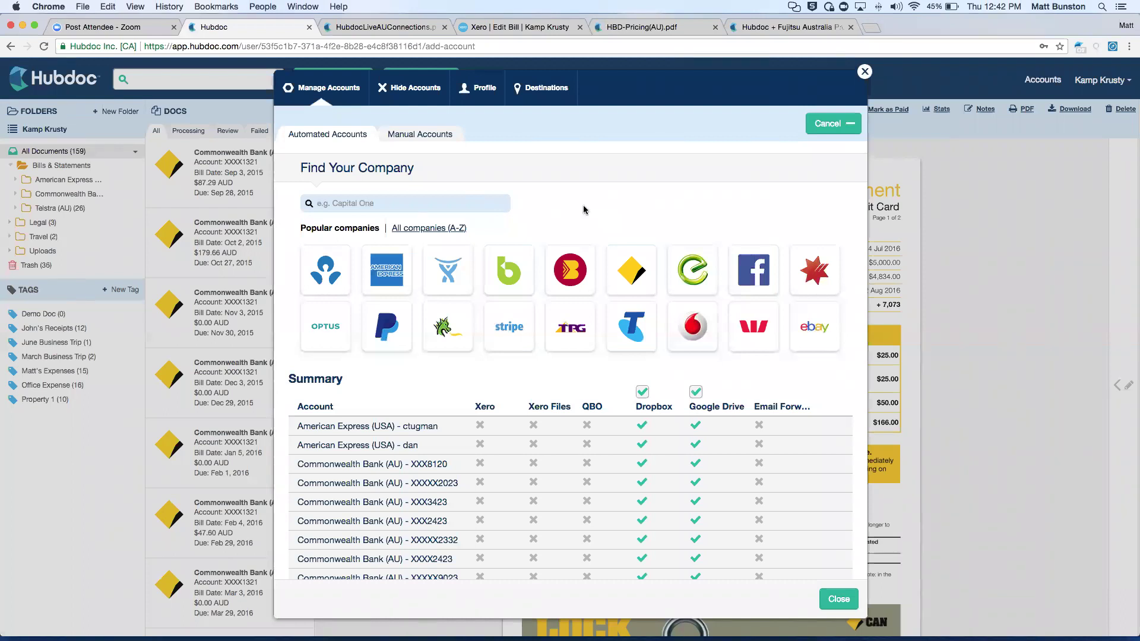
scroll(605, 194, down, 15)
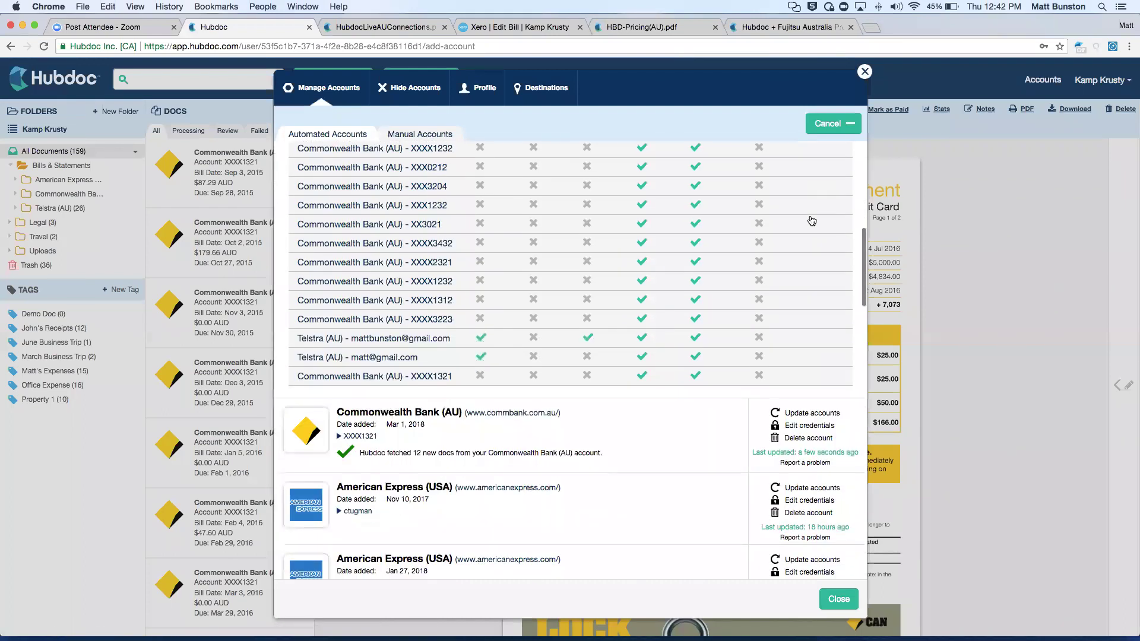
click(807, 274)
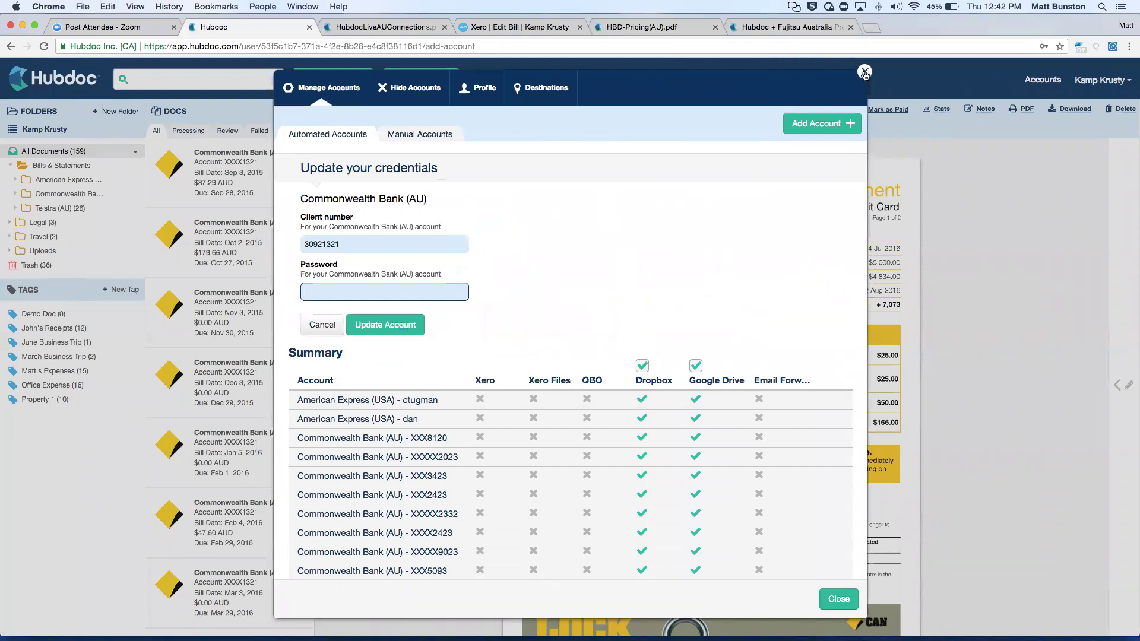
click(276, 180)
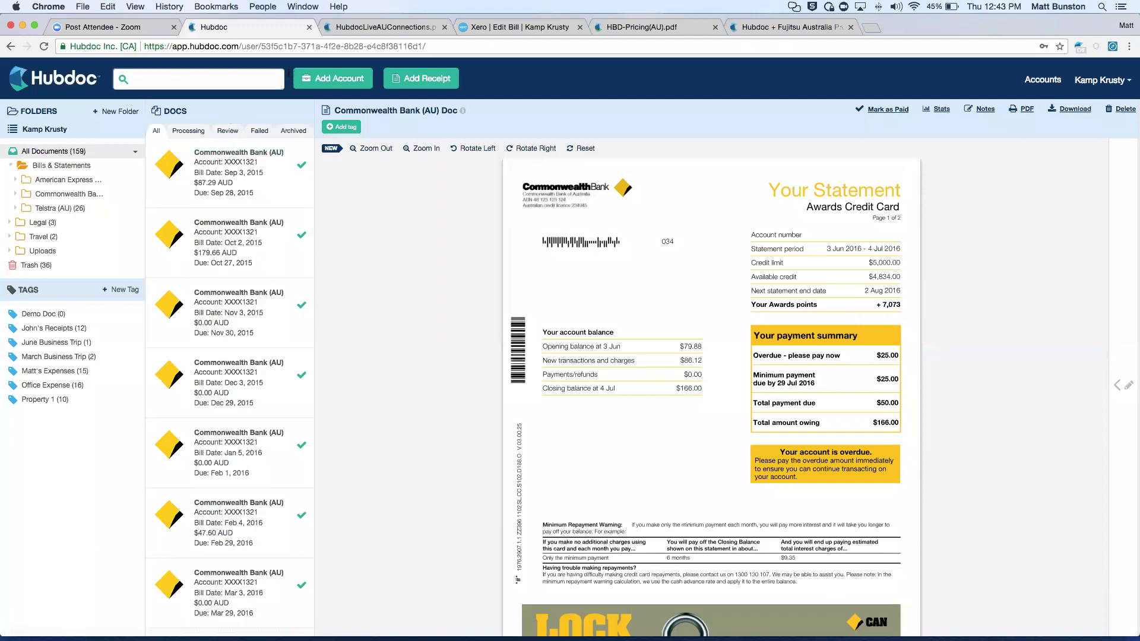
click(345, 72)
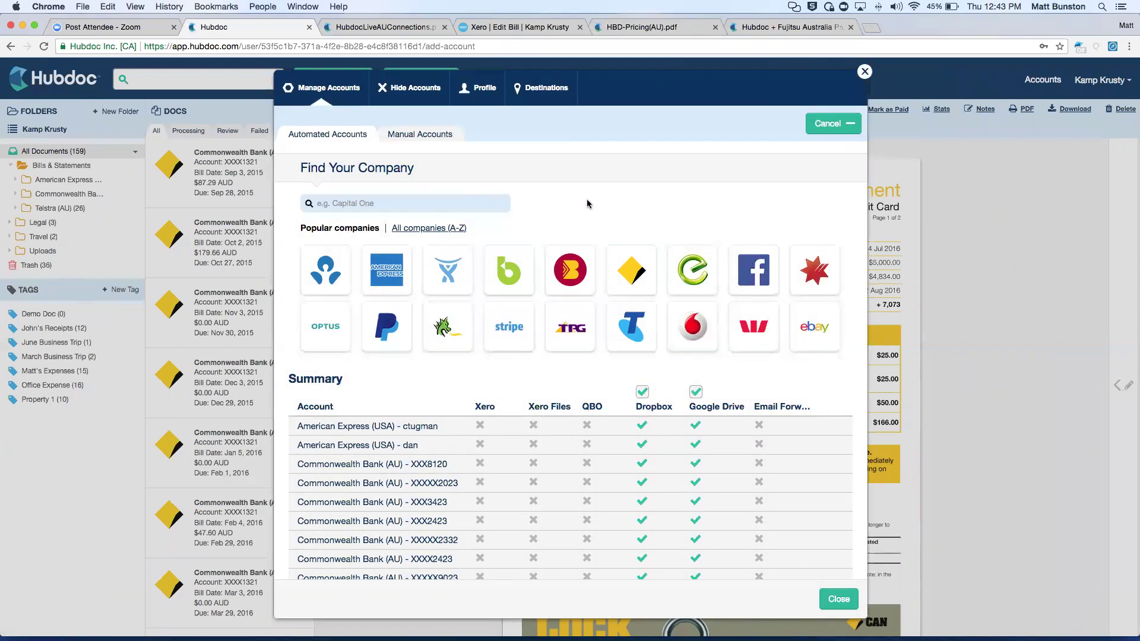
Show the top of the Australian Bank and Supplier Connections table in HubdocLiveAUConnections.pdf.
click(369, 28)
scroll(483, 152, up, 10)
scroll(486, 153, up, 20)
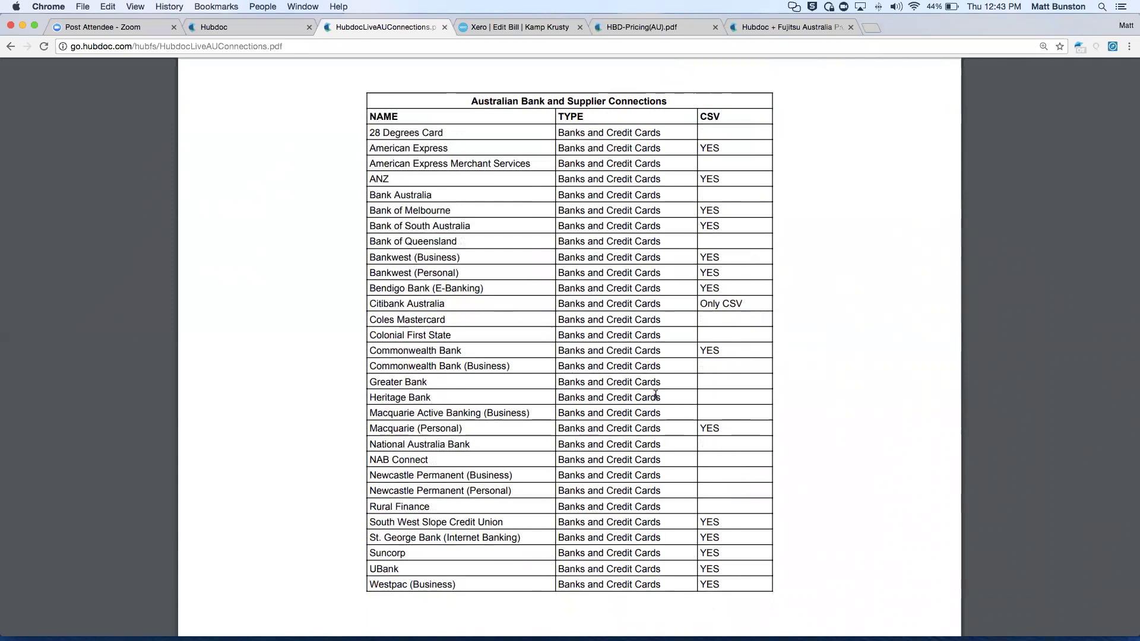
scroll(807, 321, down, 1)
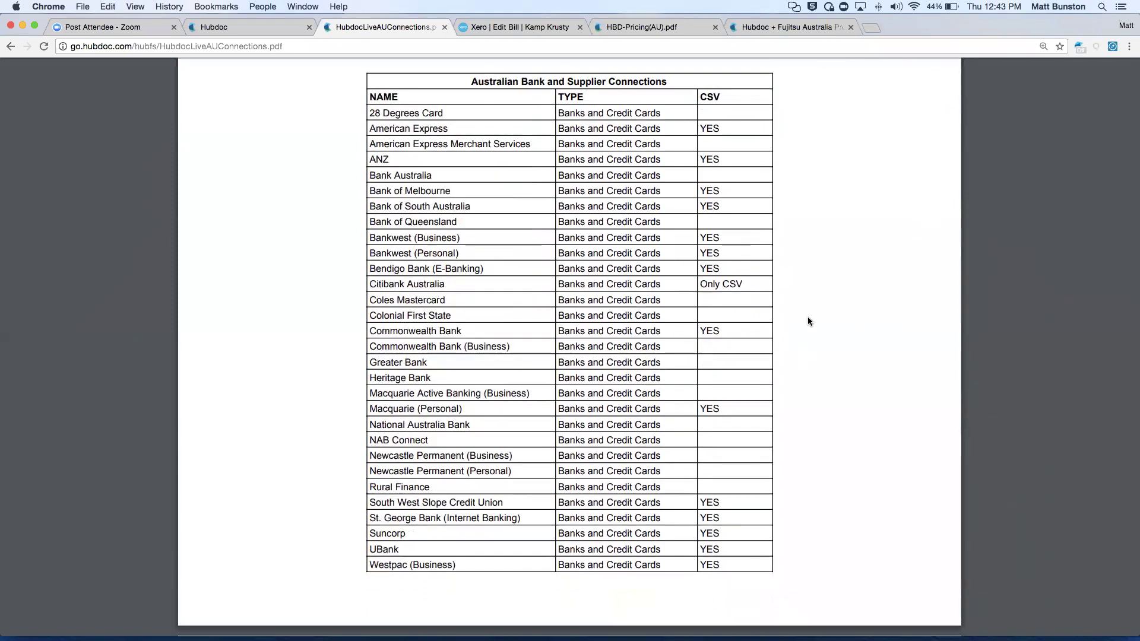
scroll(808, 321, down, 1)
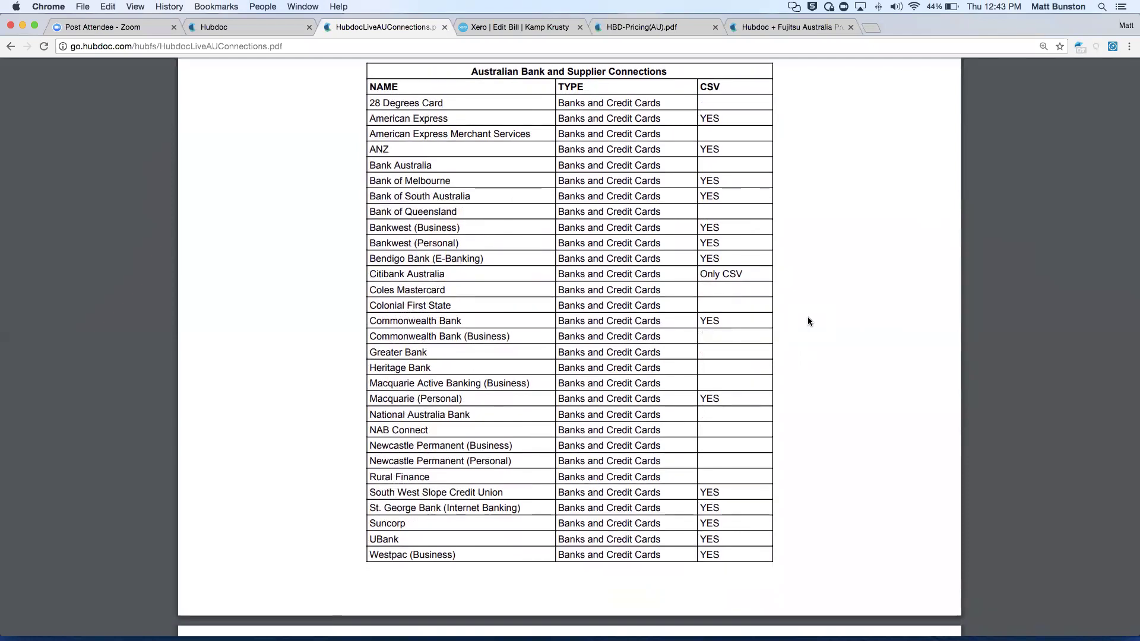
scroll(729, 261, up, 1)
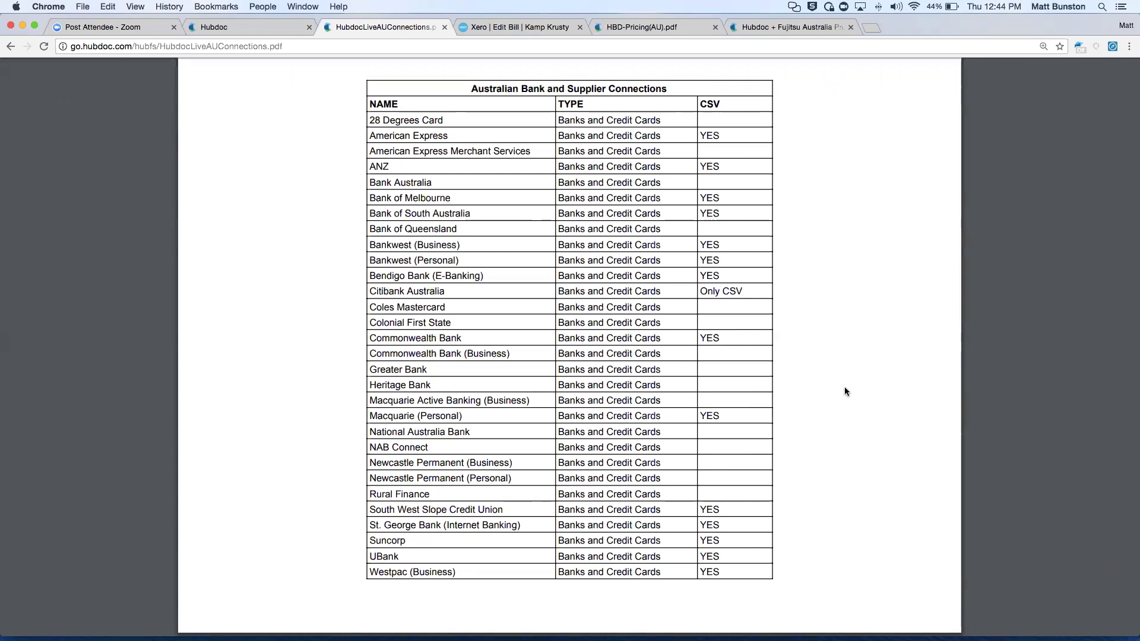
Scroll the connections PDF past Other, Payroll and Retail to SaaS entries like Adobe and Atlassian.
scroll(789, 374, down, 5)
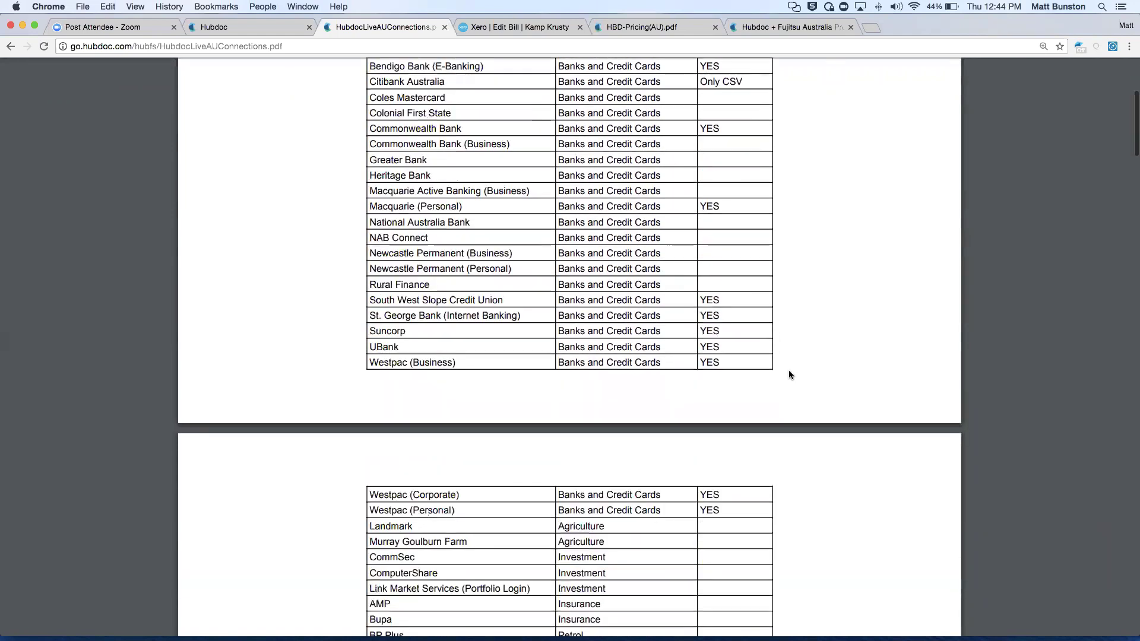
scroll(788, 374, down, 1)
scroll(788, 374, down, 4)
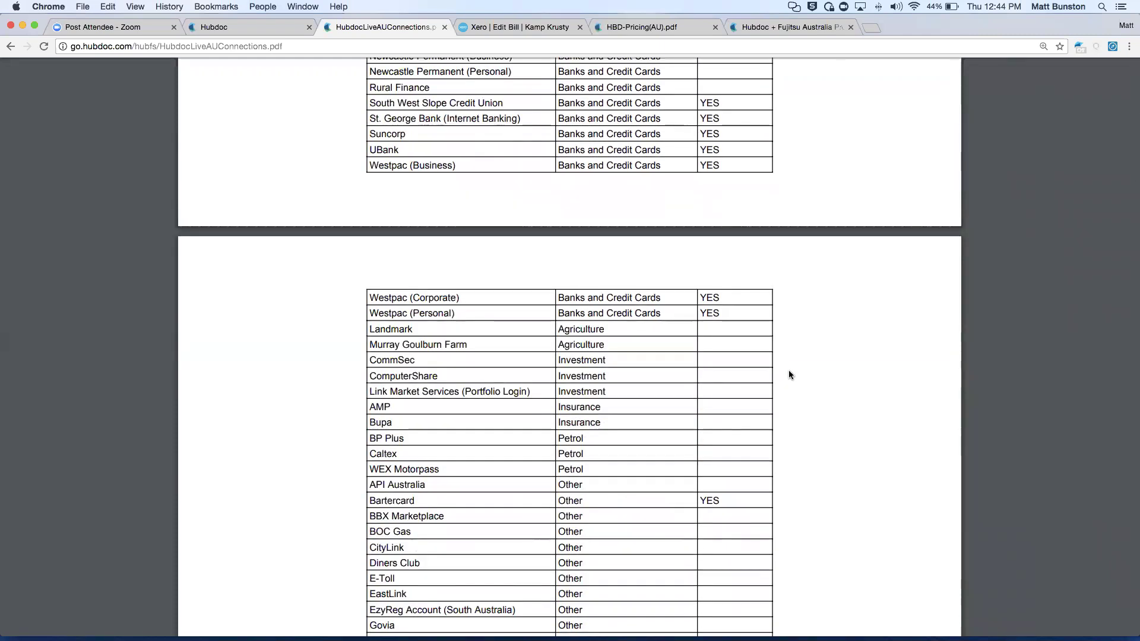
scroll(789, 374, down, 2)
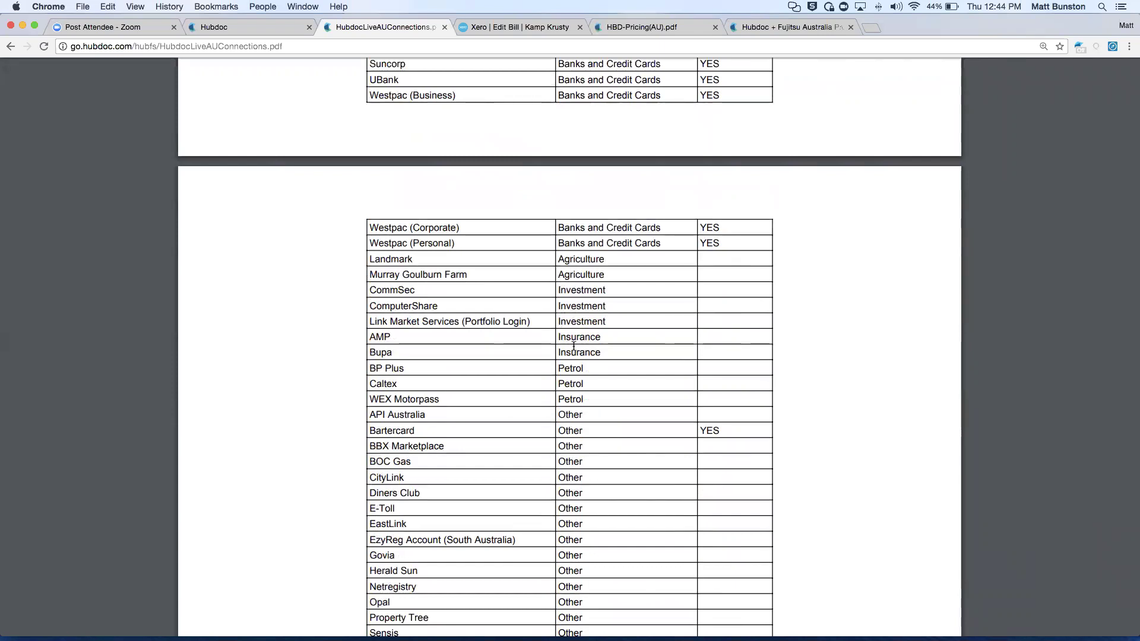
scroll(573, 404, down, 2)
scroll(572, 410, down, 4)
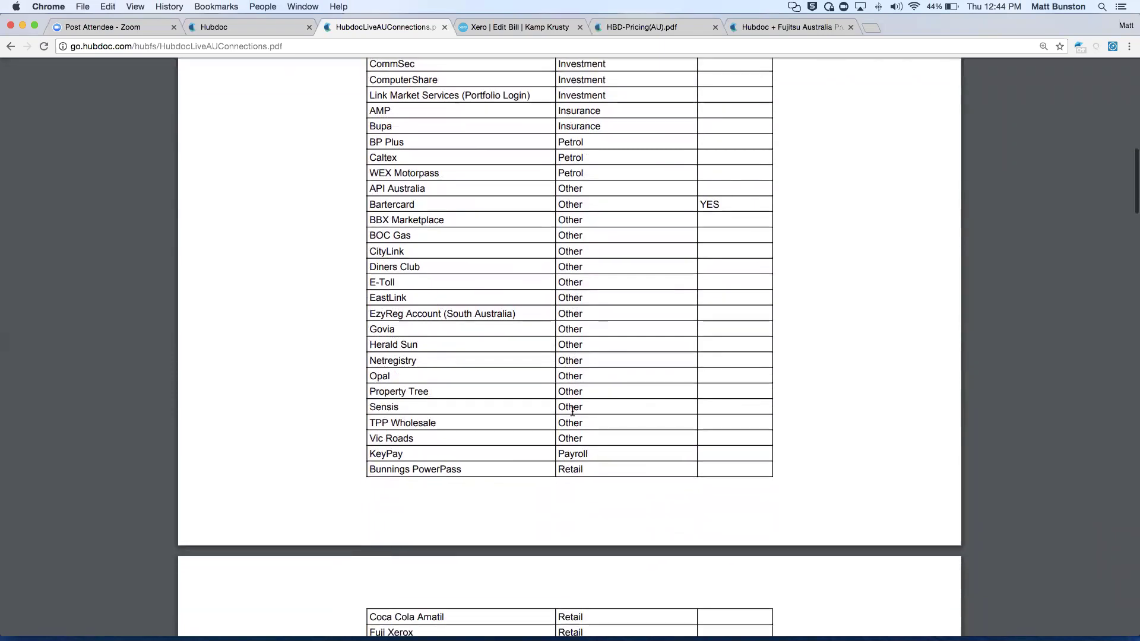
scroll(572, 409, down, 2)
scroll(438, 395, down, 3)
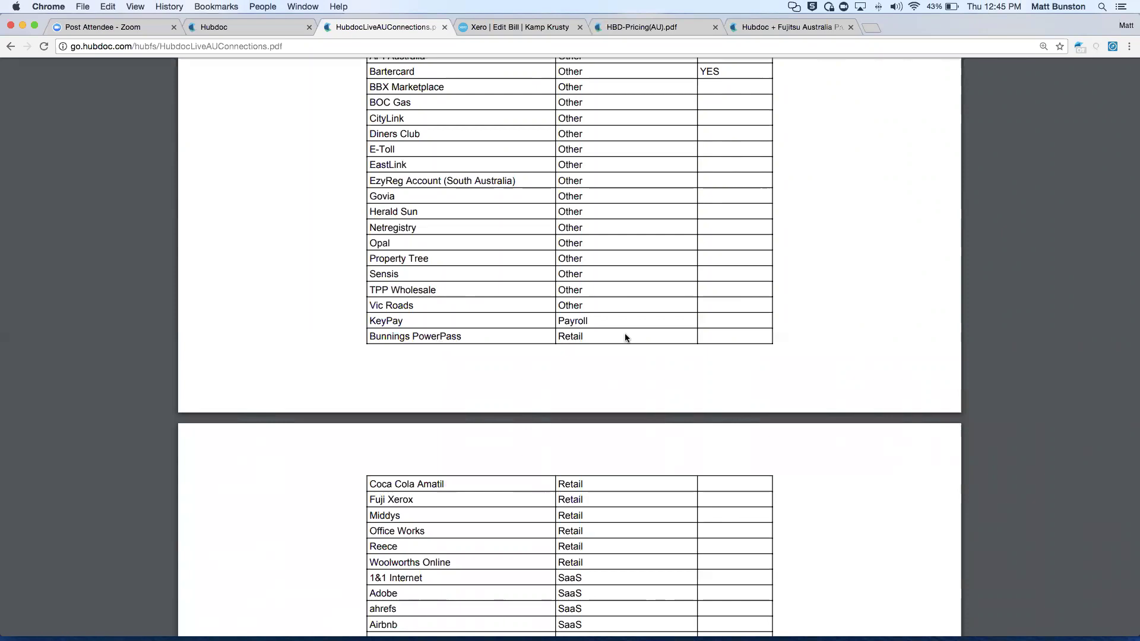
scroll(625, 337, down, 2)
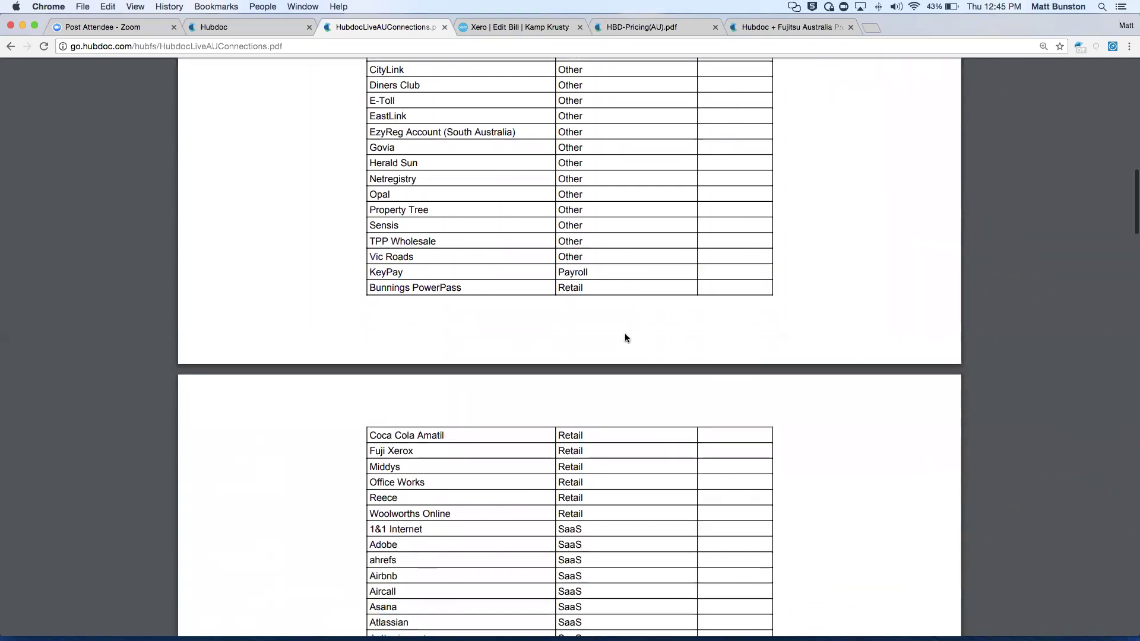
scroll(625, 336, down, 1)
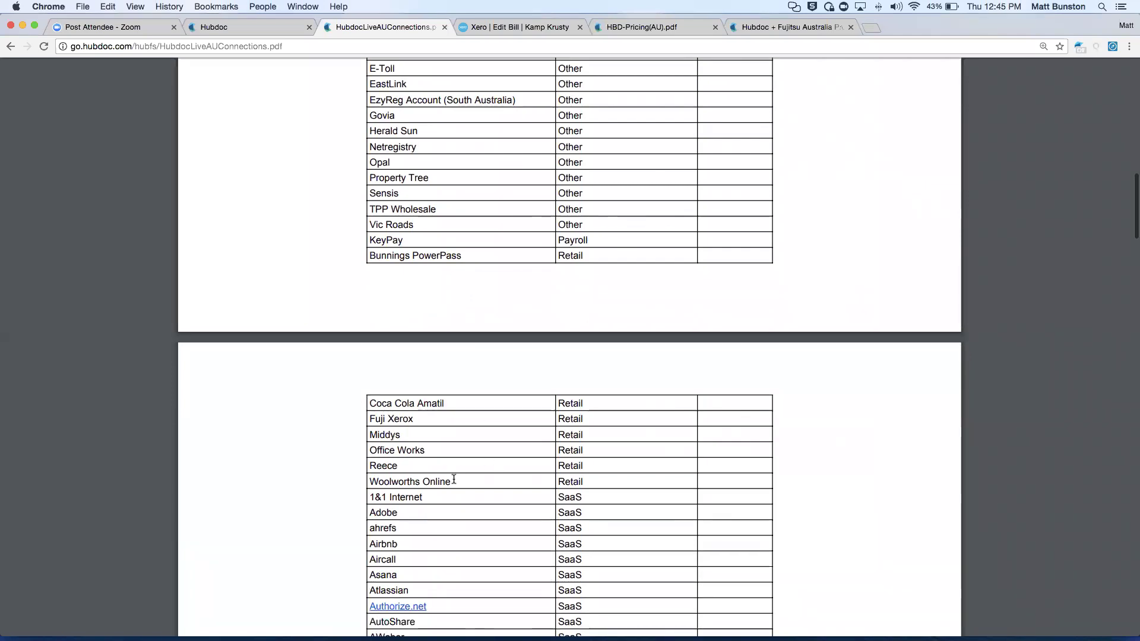
scroll(631, 517, down, 2)
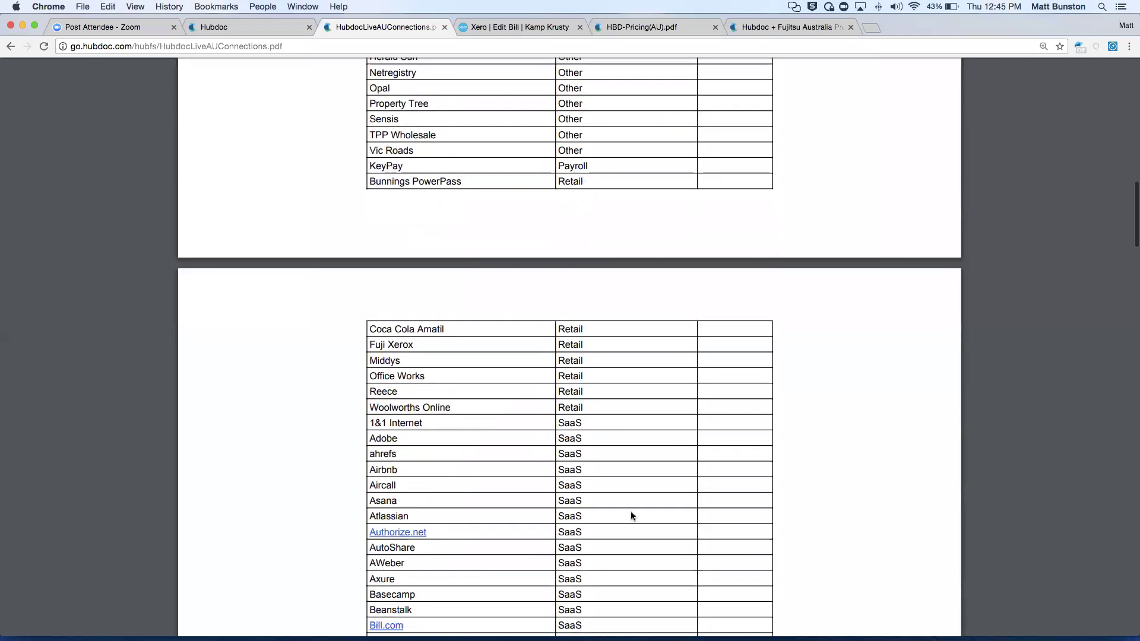
Read the connections PDF through to the final Utilities rows, then return to Hubdoc's Manage Accounts.
scroll(685, 565, down, 2)
scroll(684, 568, down, 4)
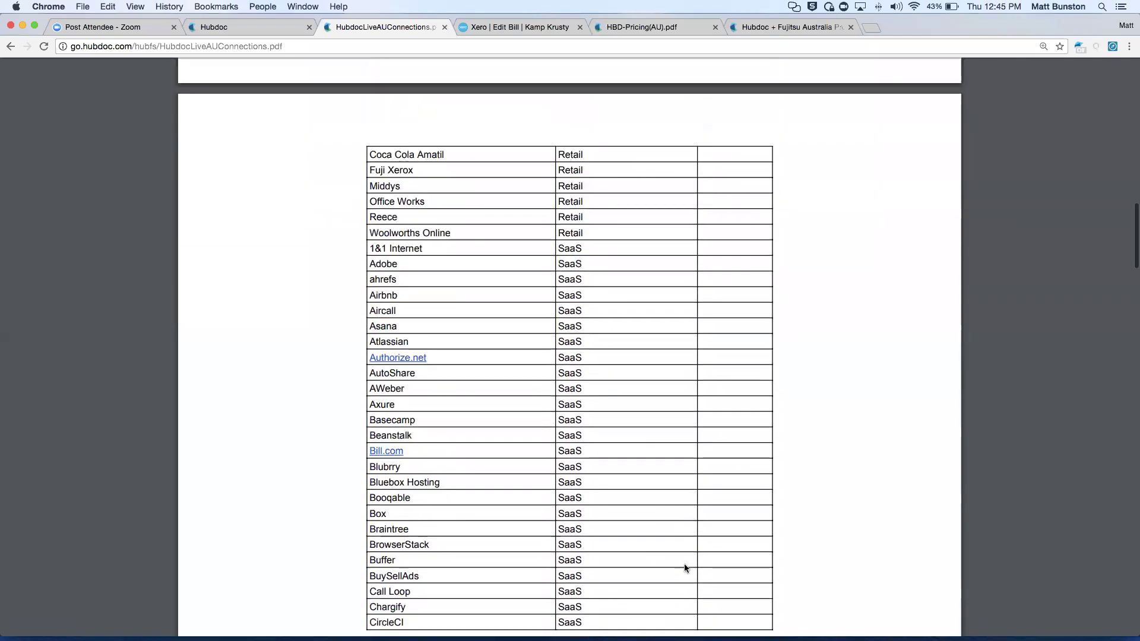
scroll(684, 568, down, 13)
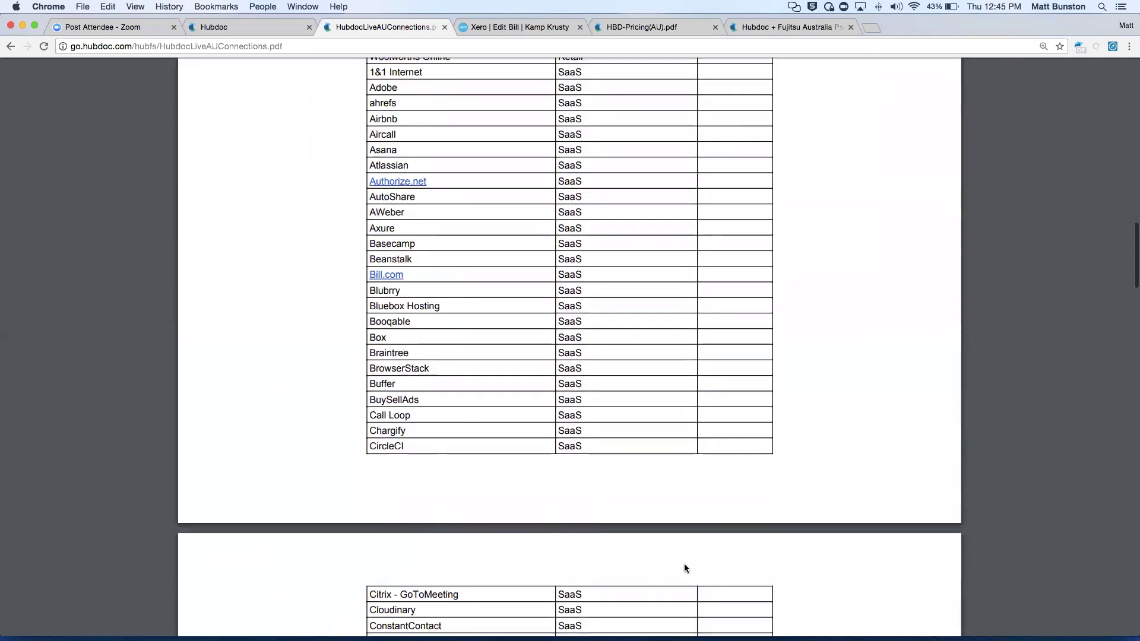
scroll(684, 568, down, 12)
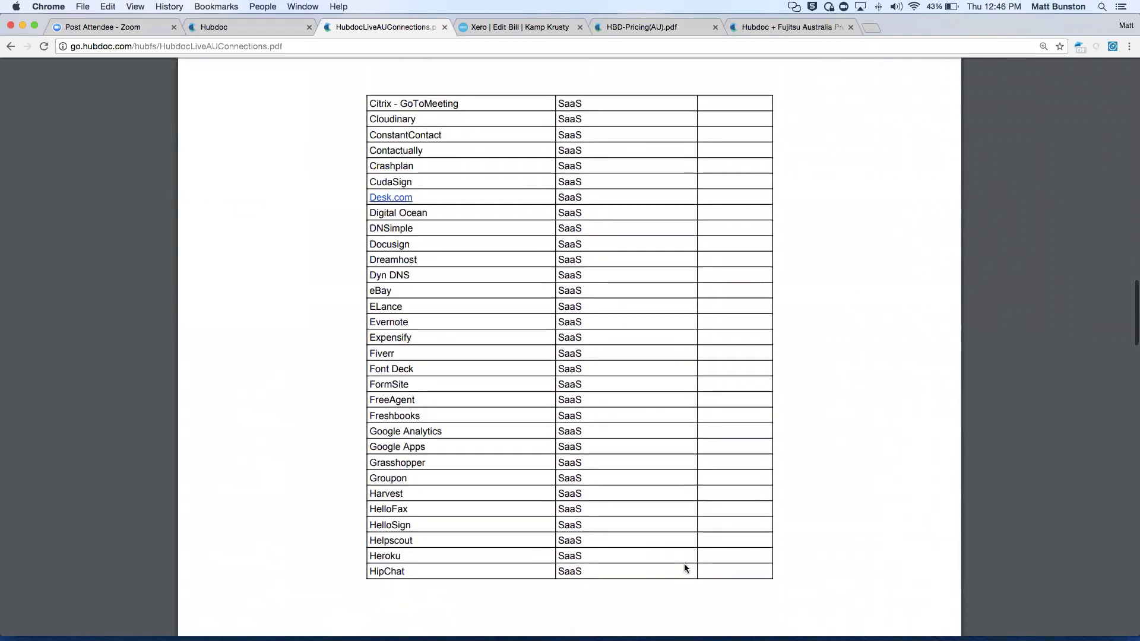
scroll(683, 563, down, 9)
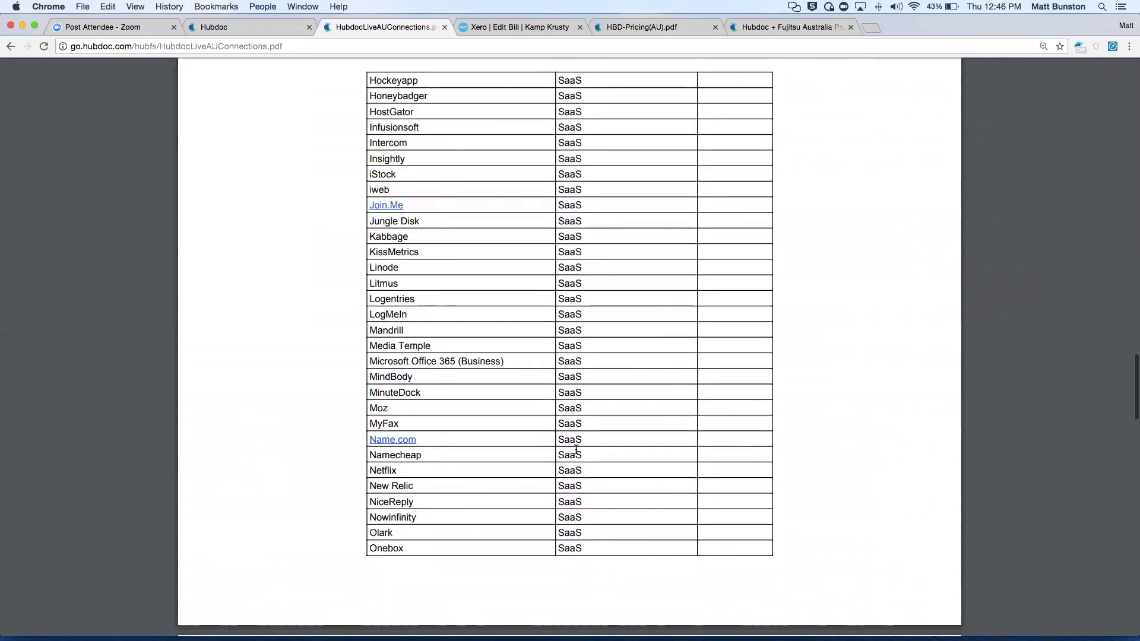
scroll(575, 449, down, 10)
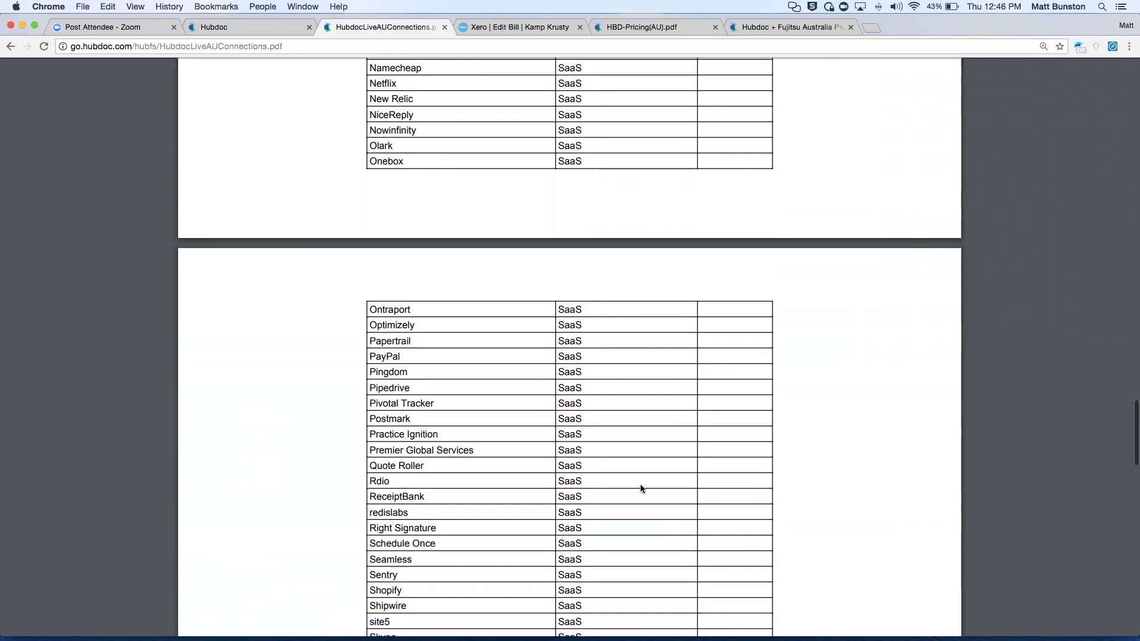
scroll(639, 489, down, 11)
scroll(639, 489, down, 9)
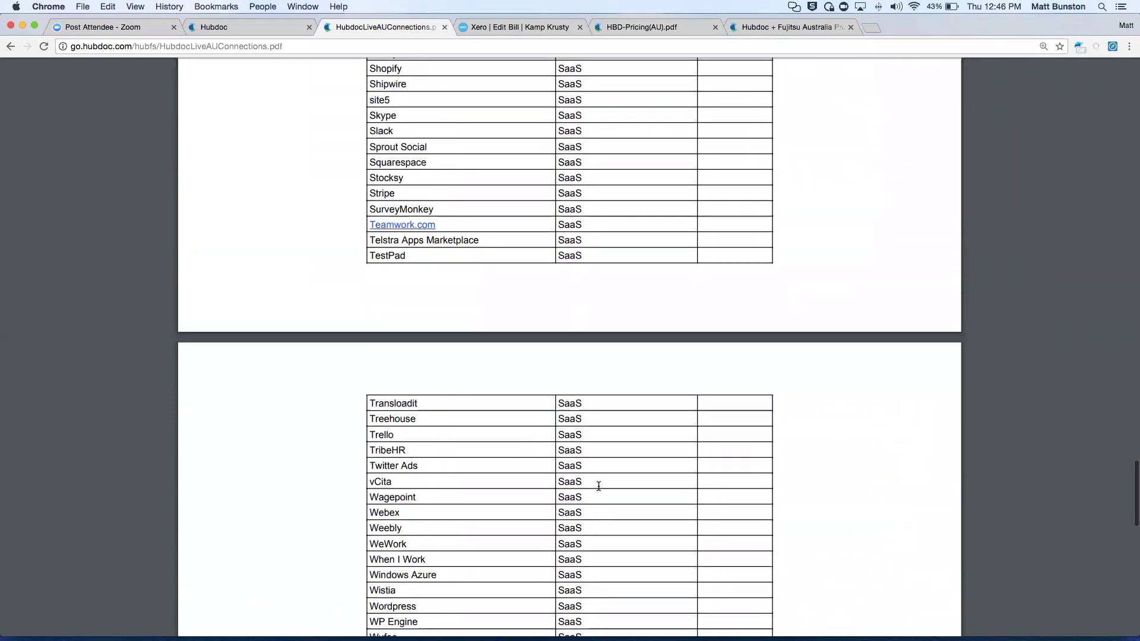
scroll(440, 527, down, 2)
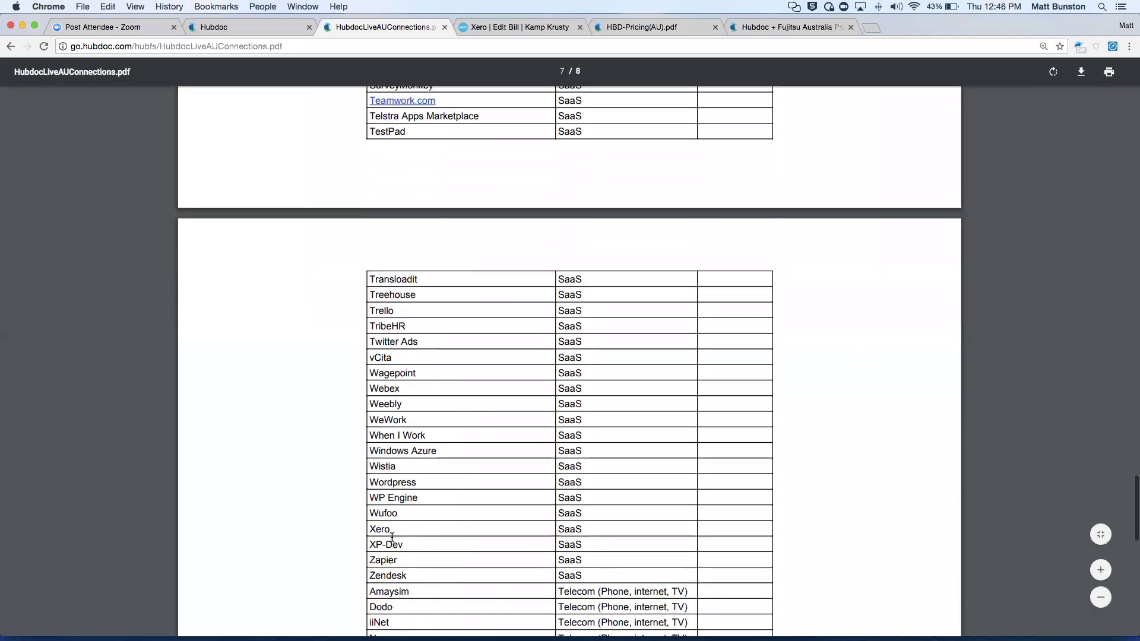
scroll(705, 492, down, 7)
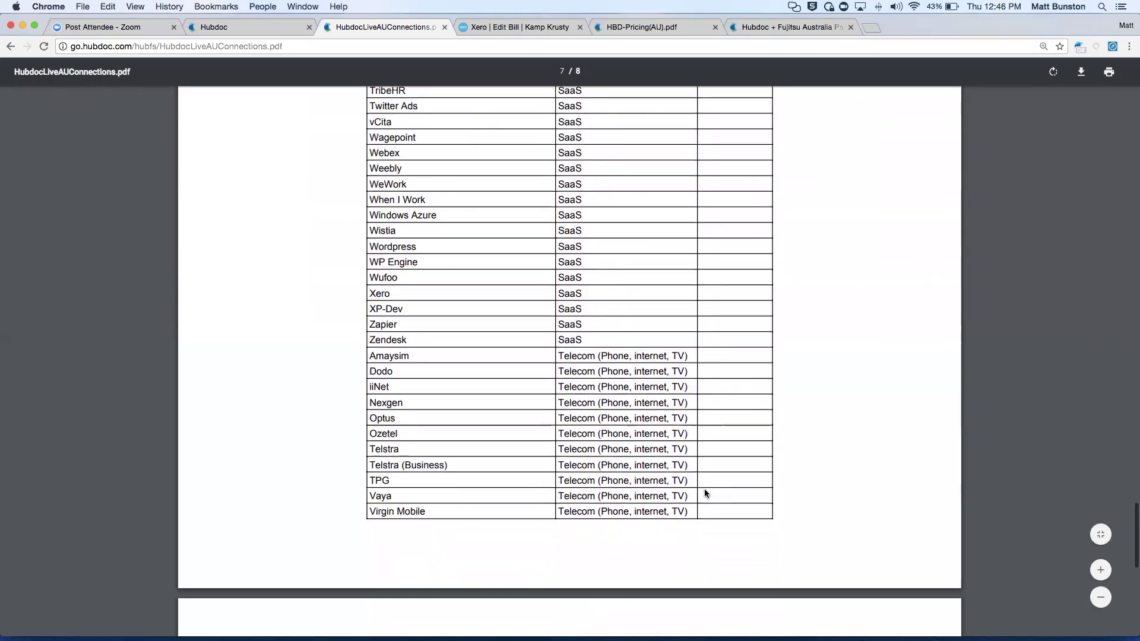
scroll(705, 493, down, 8)
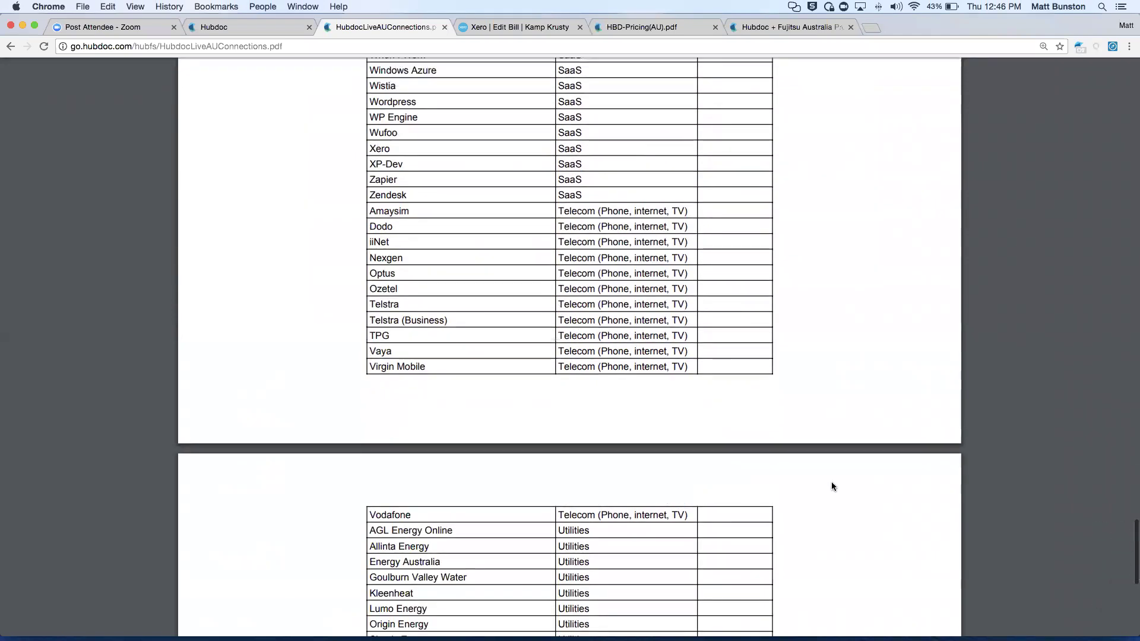
scroll(831, 486, down, 2)
scroll(842, 479, up, 2)
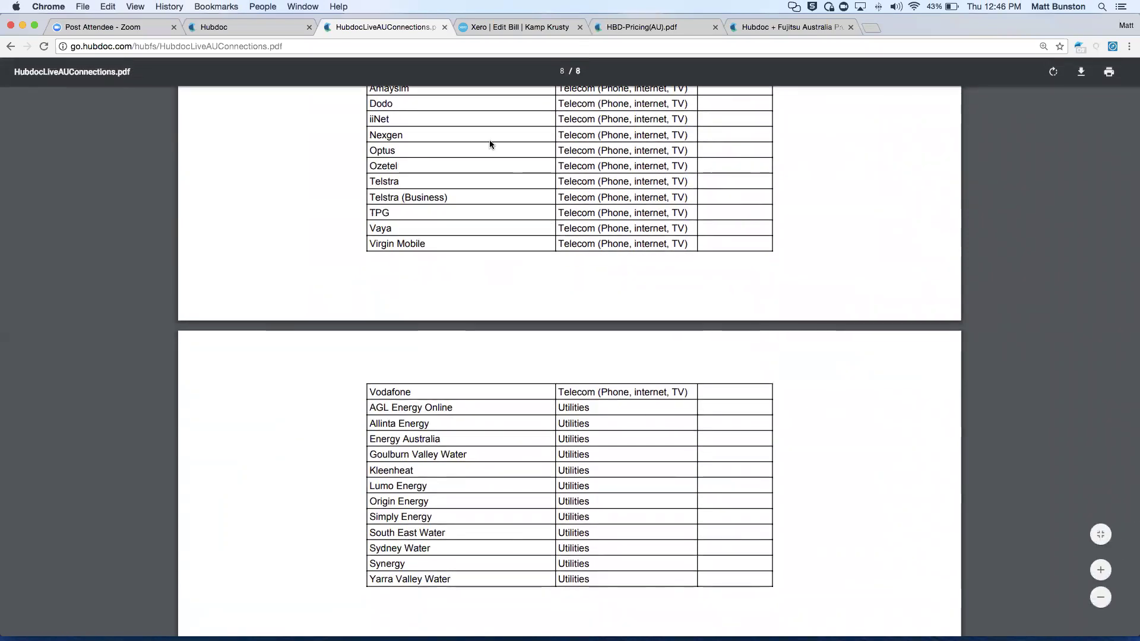
click(233, 26)
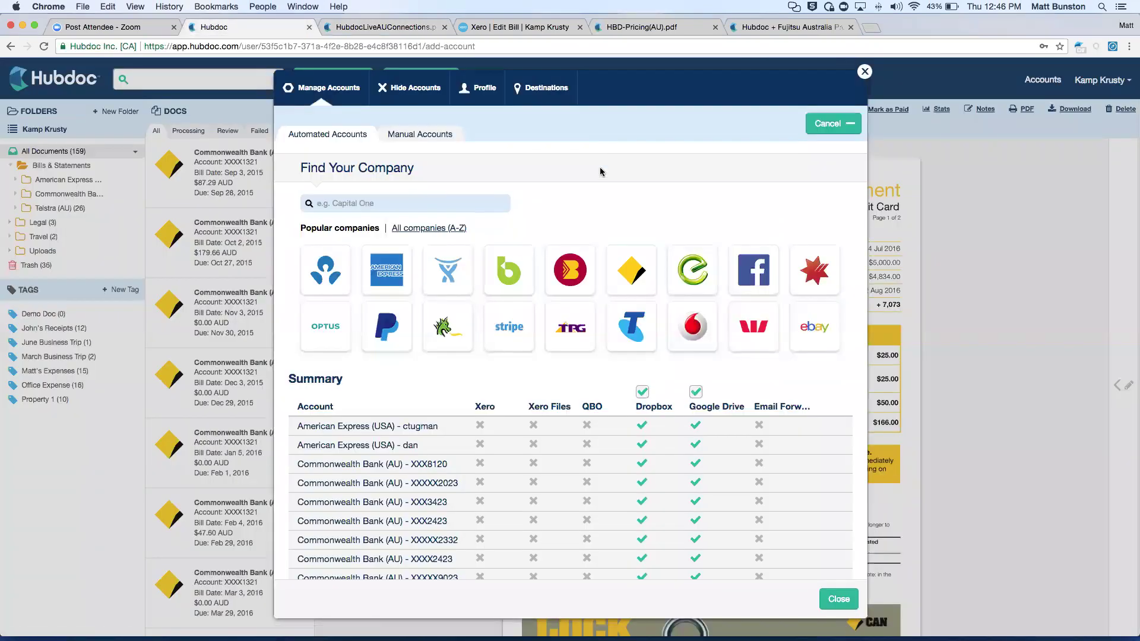
Close Manage Accounts and list All Documents, showing the 5 Jul–2 Aug 2016 Commonwealth Bank statement.
click(507, 203)
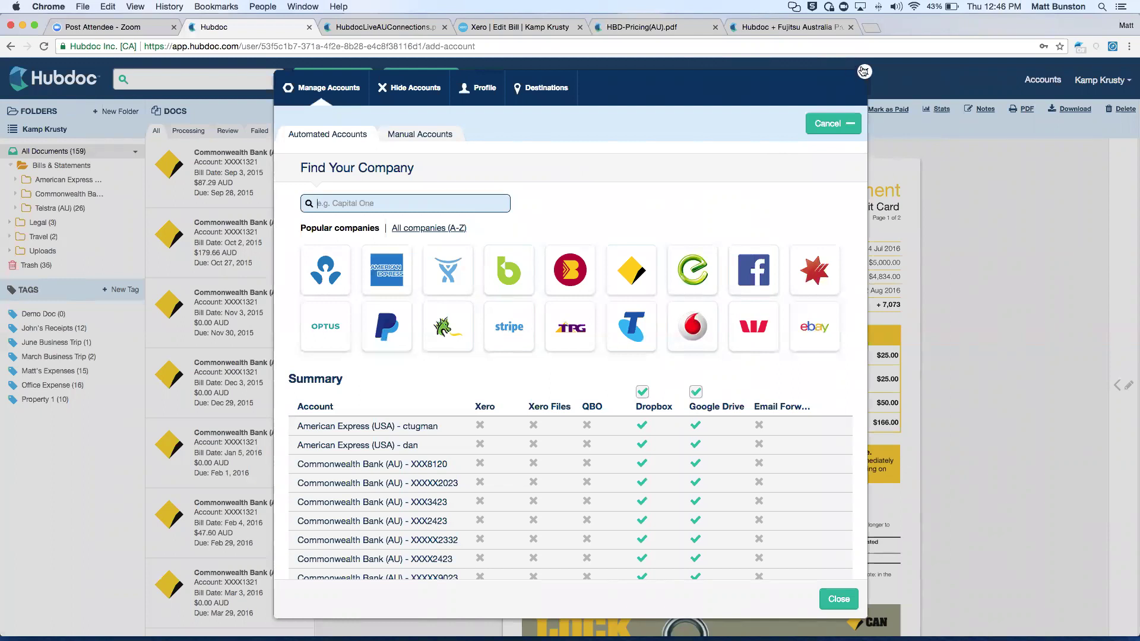
click(864, 71)
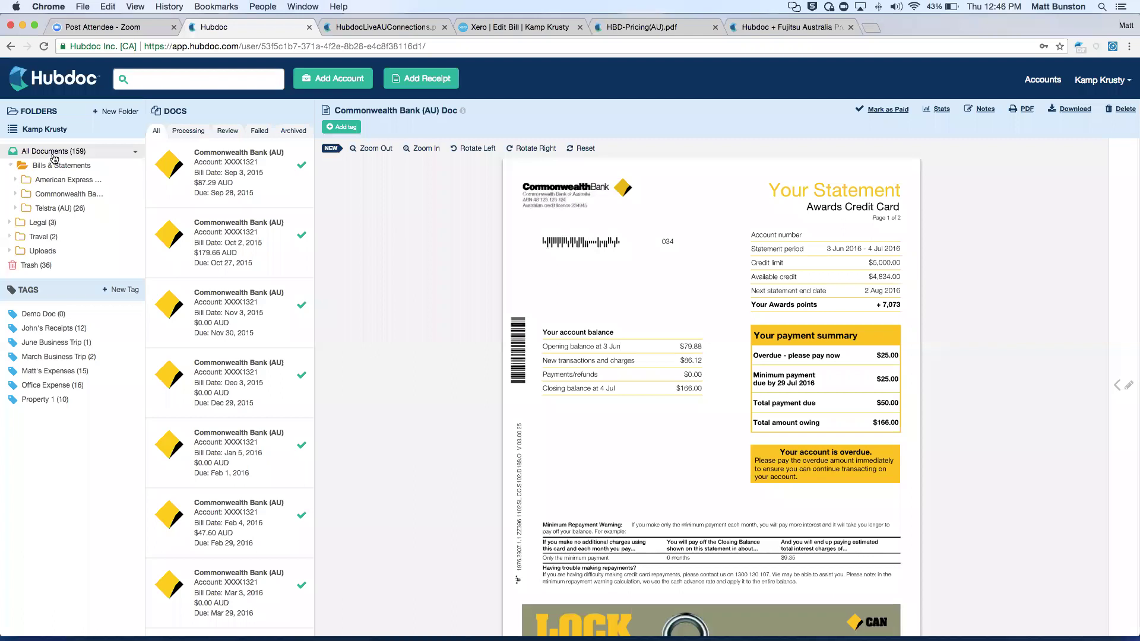
click(53, 156)
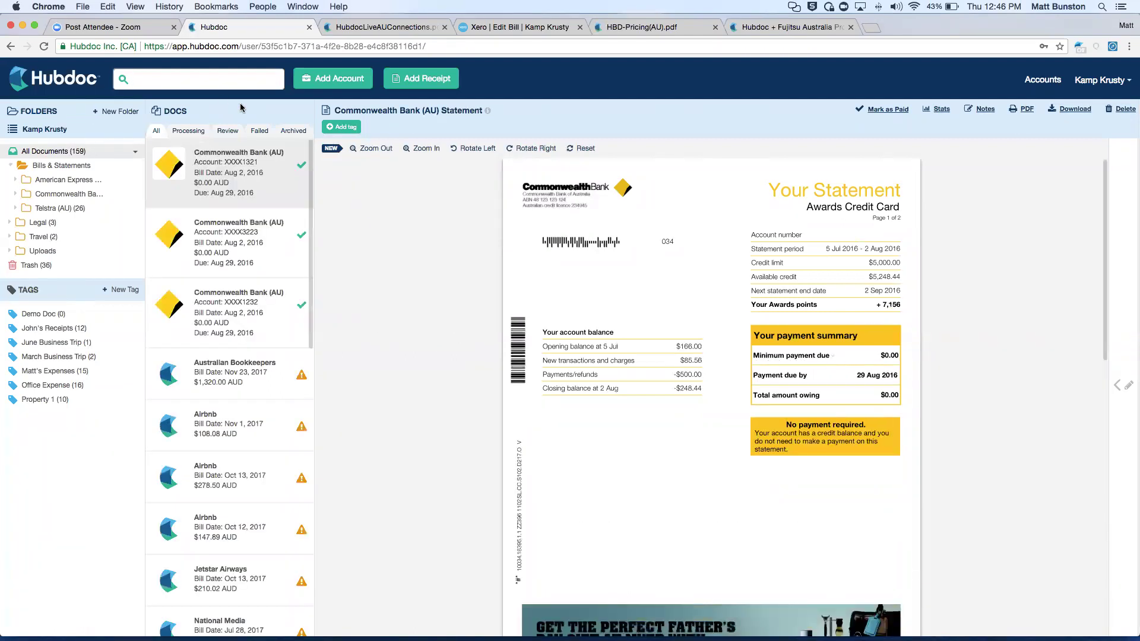
scroll(279, 330, down, 1)
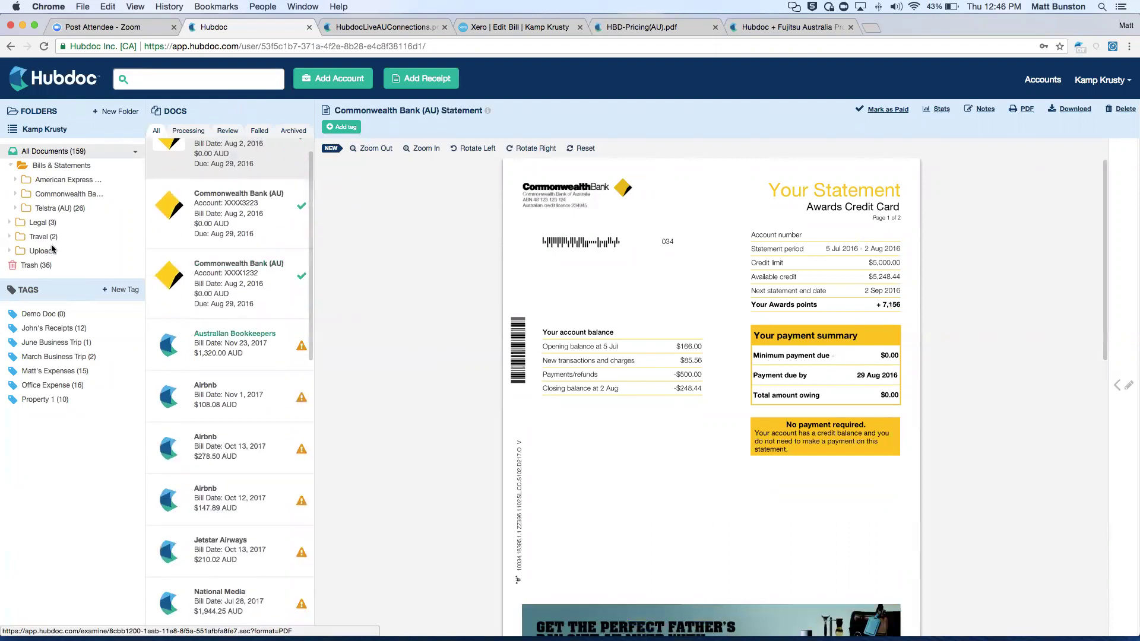
Open the Telstra (AU) $379.09 invoice to see its 150.04 taxable and 229.05 GST-free lines.
click(47, 209)
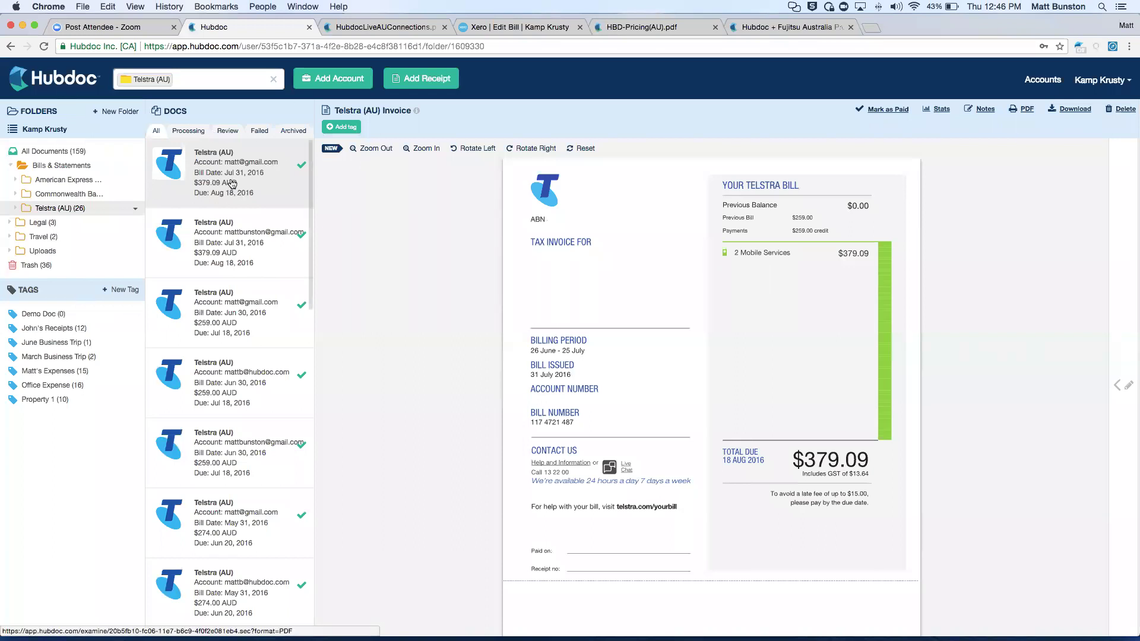
click(1117, 385)
scroll(980, 451, down, 3)
Generate and save Telstra line items (150.04 taxable, 229.05 tax exempt), keeping Publish As Purchase.
click(986, 453)
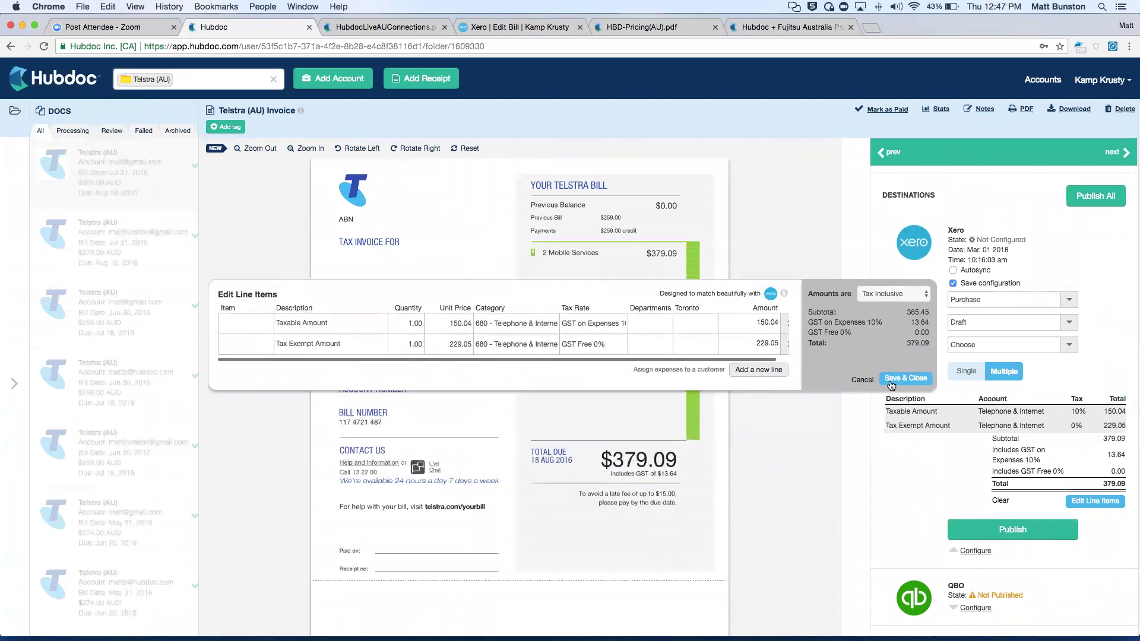
click(905, 380)
click(1069, 302)
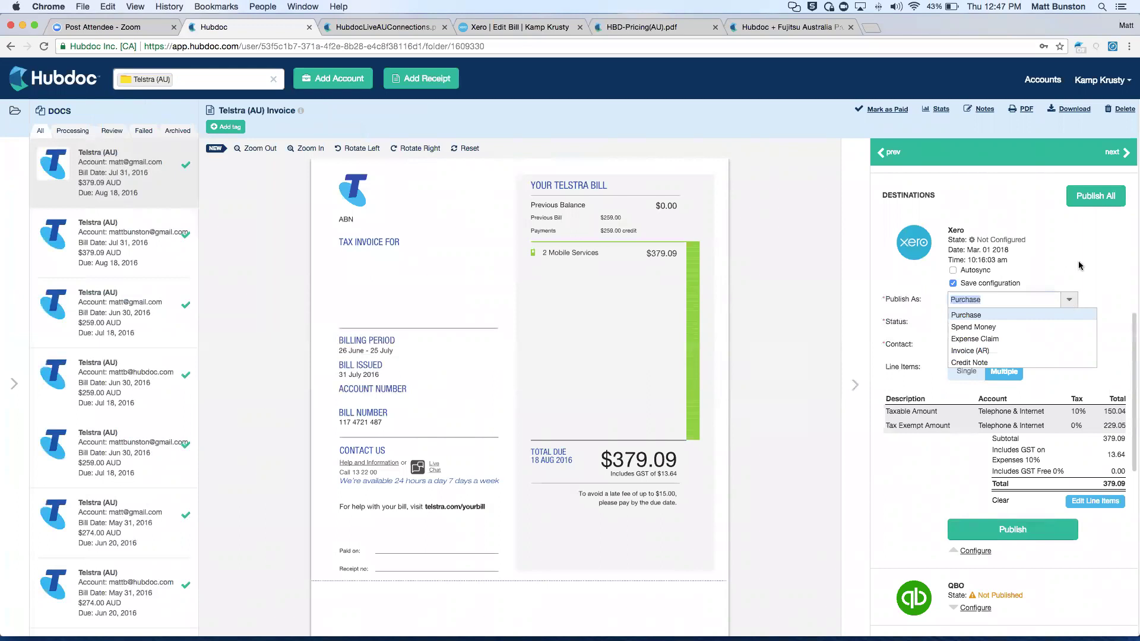
click(1071, 302)
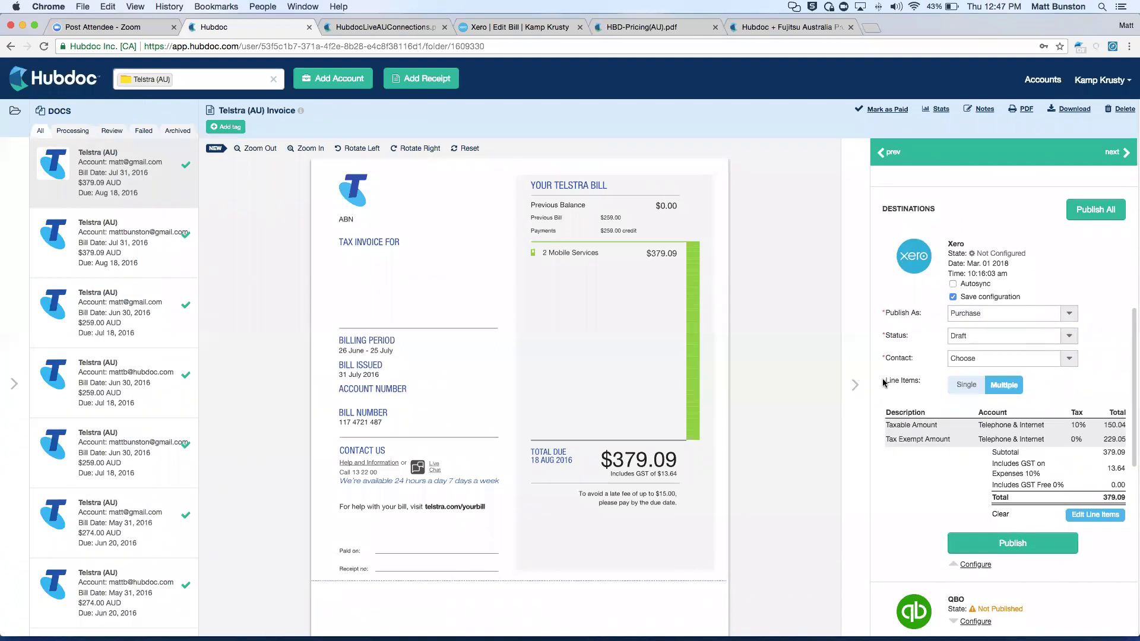
click(853, 389)
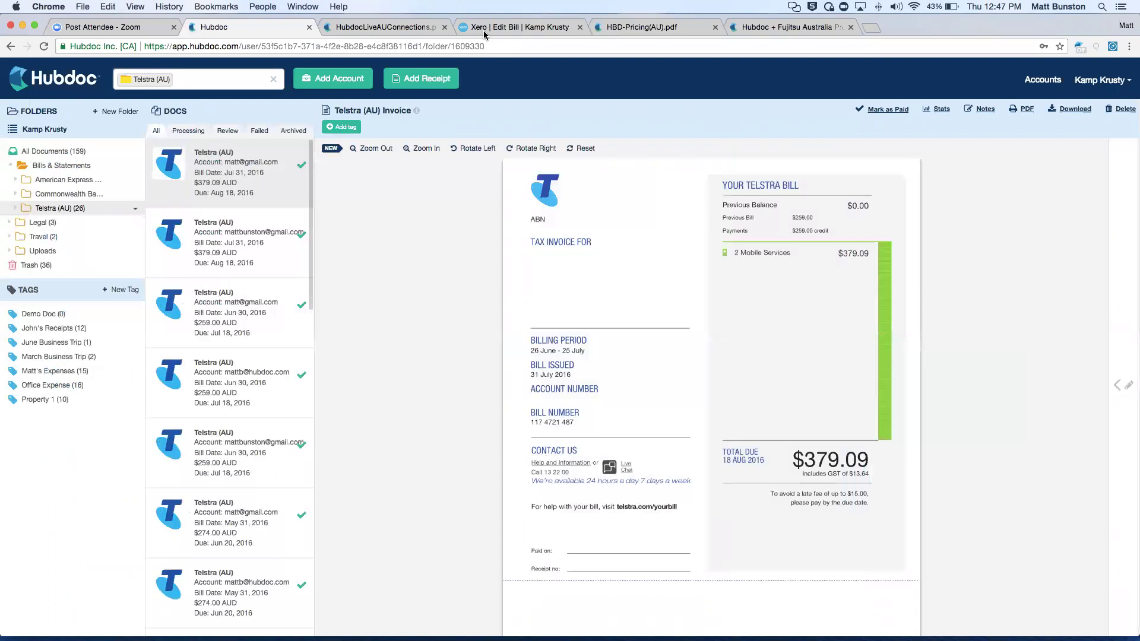
Show the Telstra 379.09 draft bill in Xero without its PDF preview, checking its attached files.
click(485, 29)
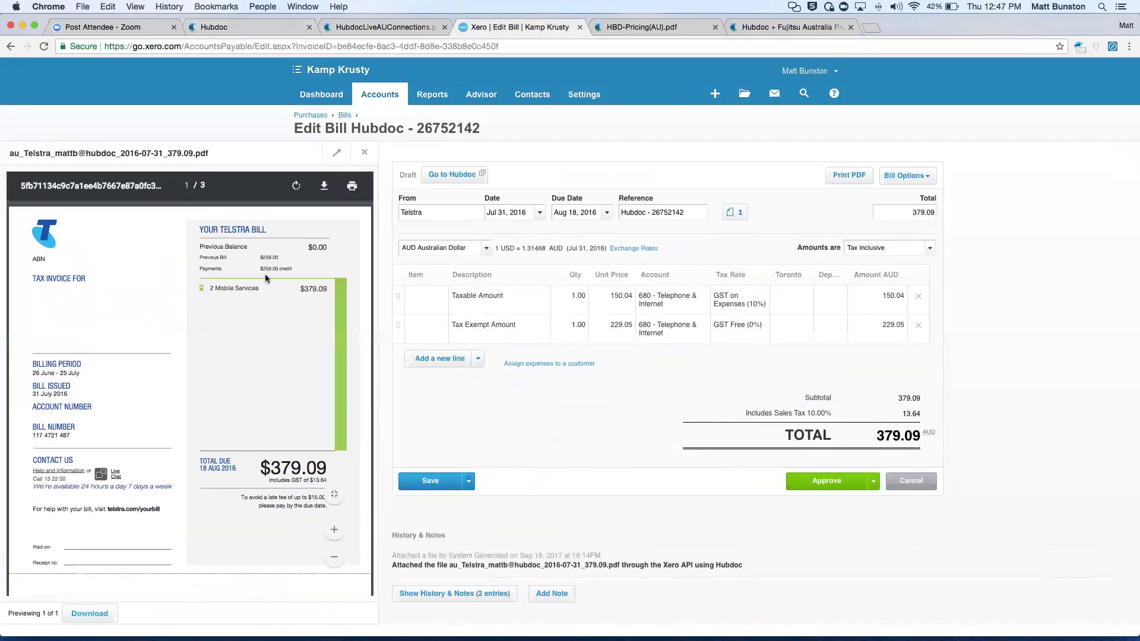
click(364, 152)
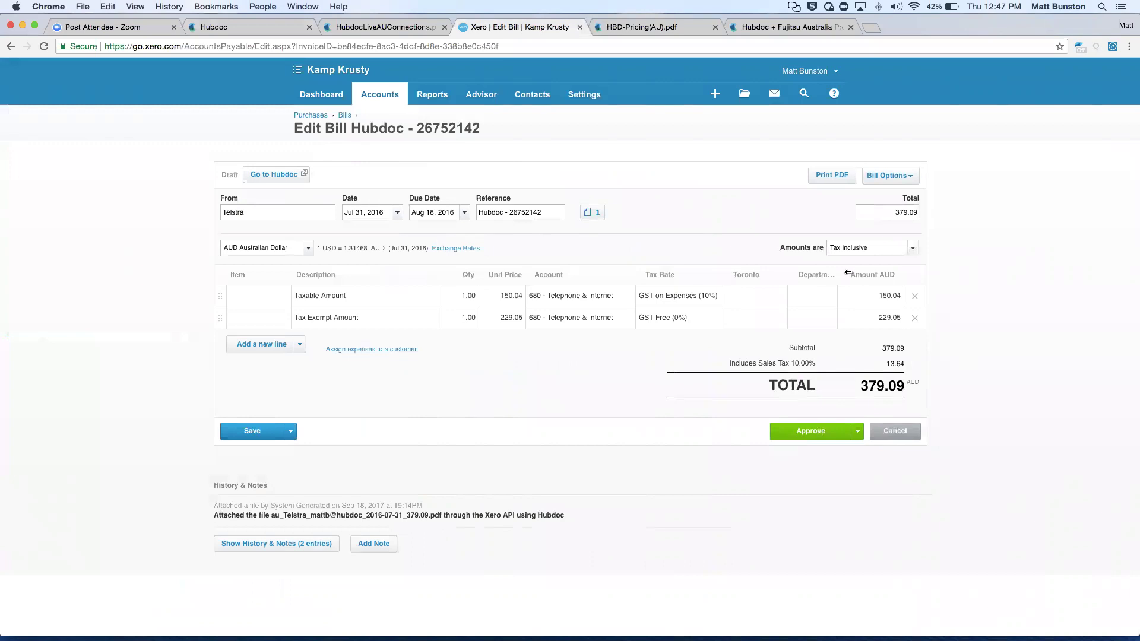
click(590, 215)
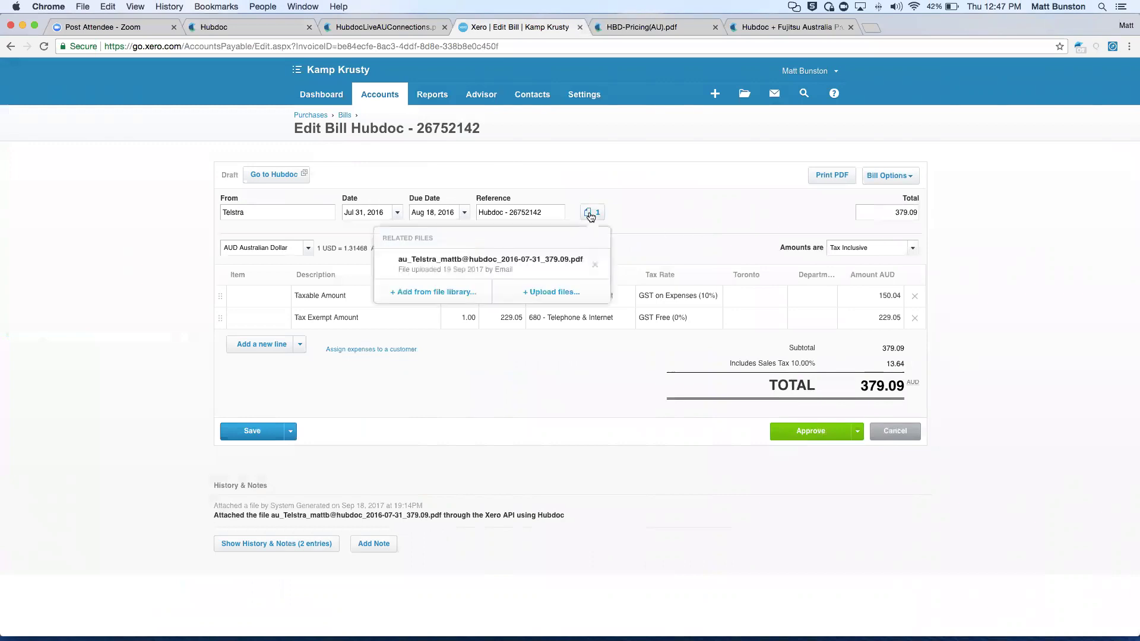
click(662, 201)
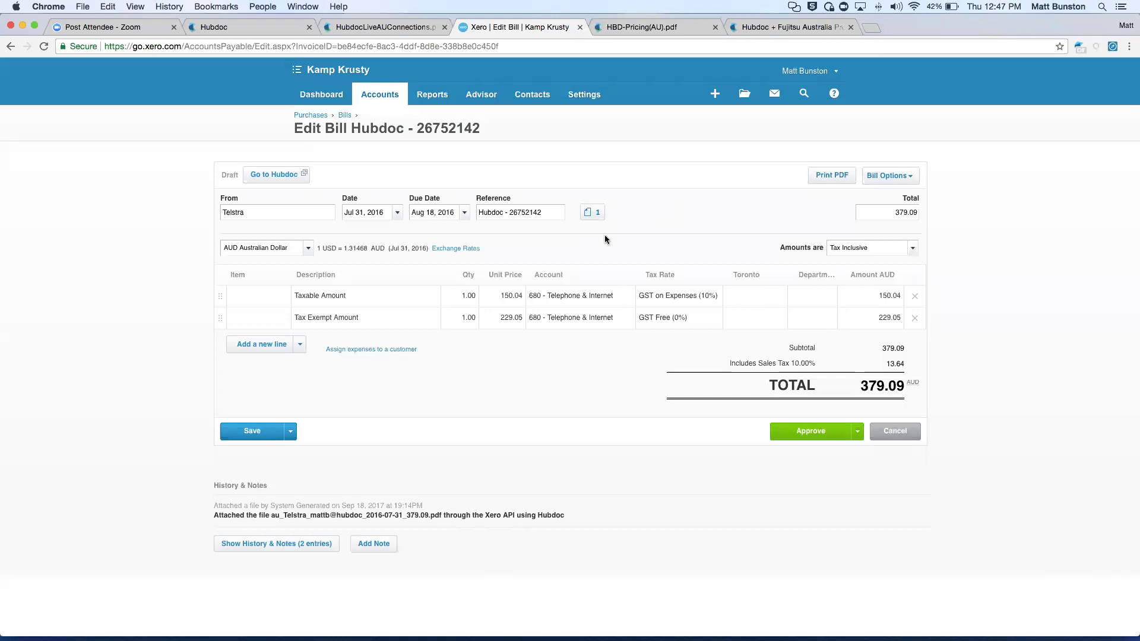
click(593, 214)
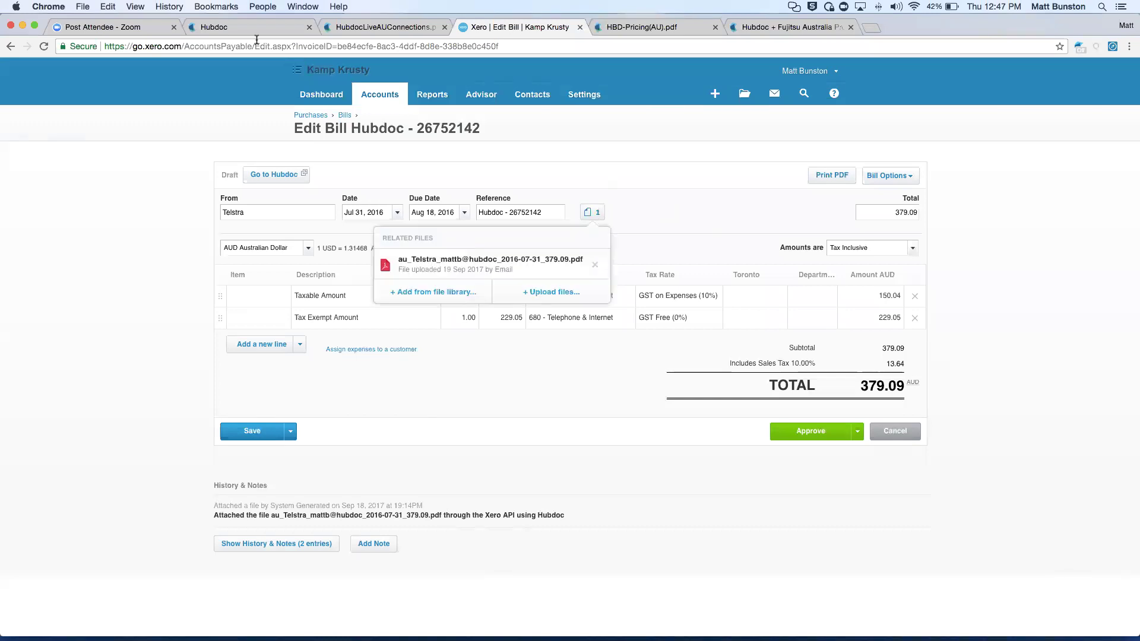
click(585, 189)
click(591, 215)
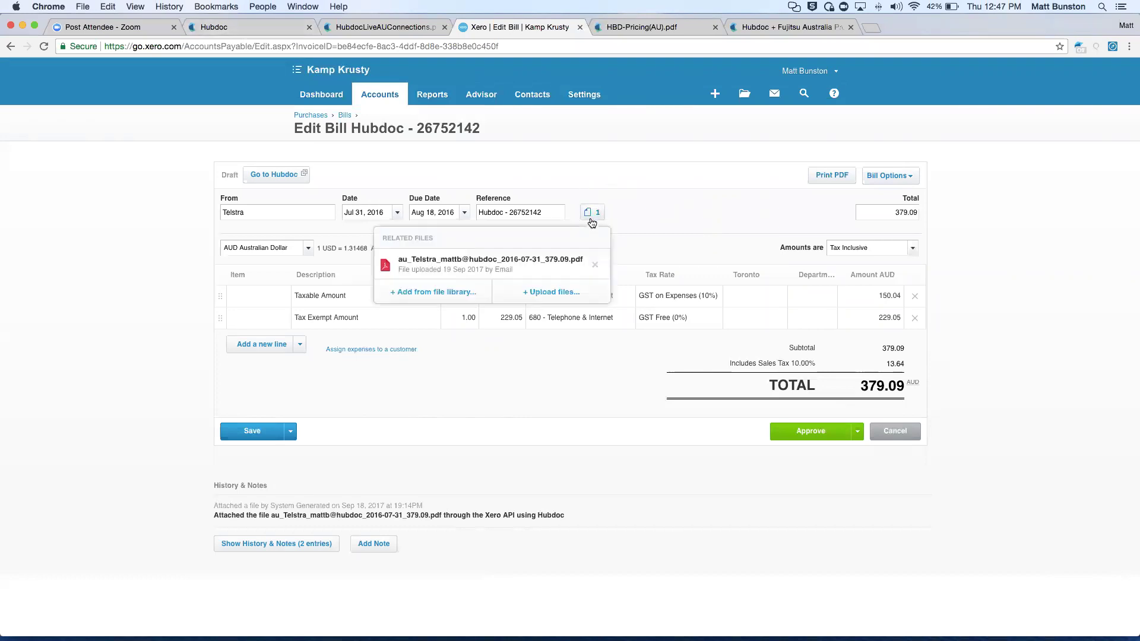
click(718, 217)
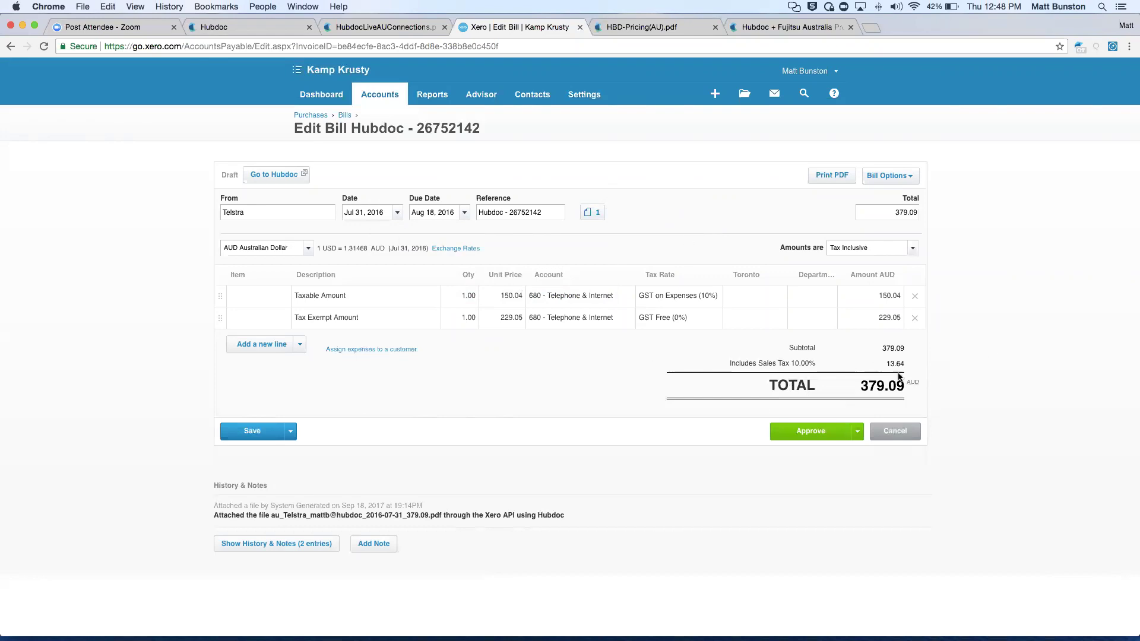
Return to Hubdoc, clear the Telstra filter to show all documents, and go to the home dashboard.
click(234, 30)
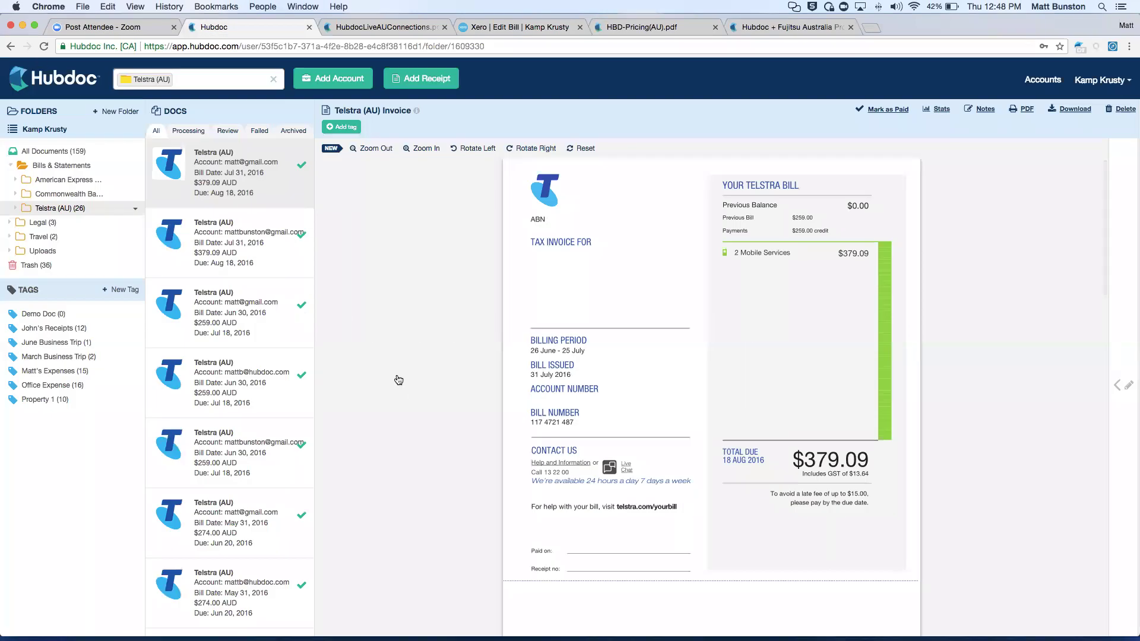
click(72, 152)
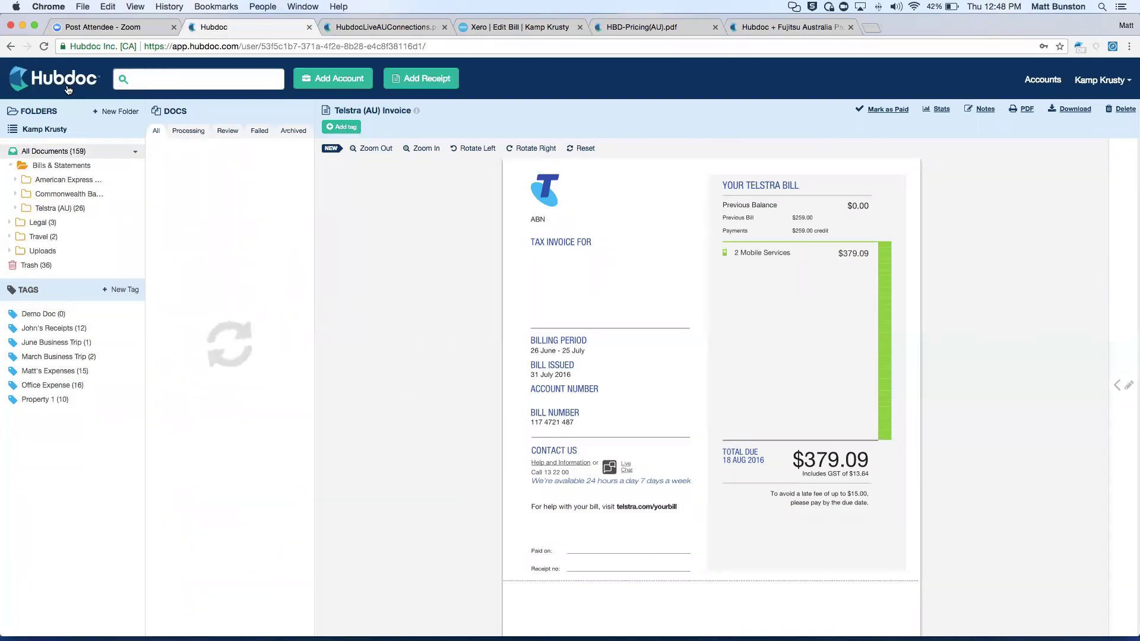
click(67, 88)
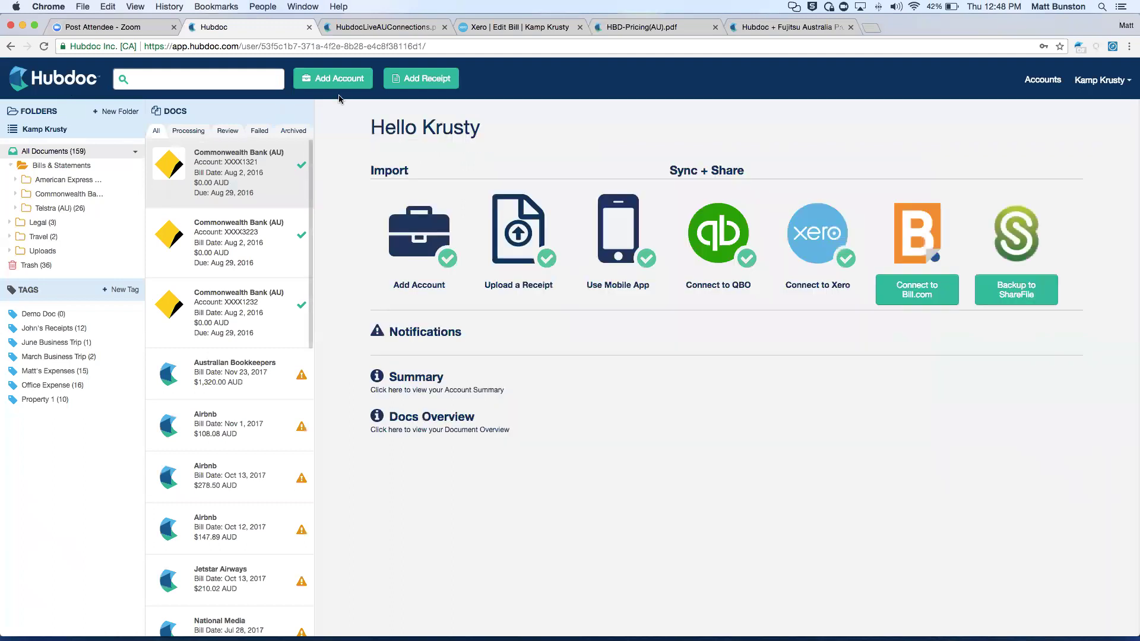
Start adding a new receipt, then cancel the file selection and close the upload window.
click(425, 81)
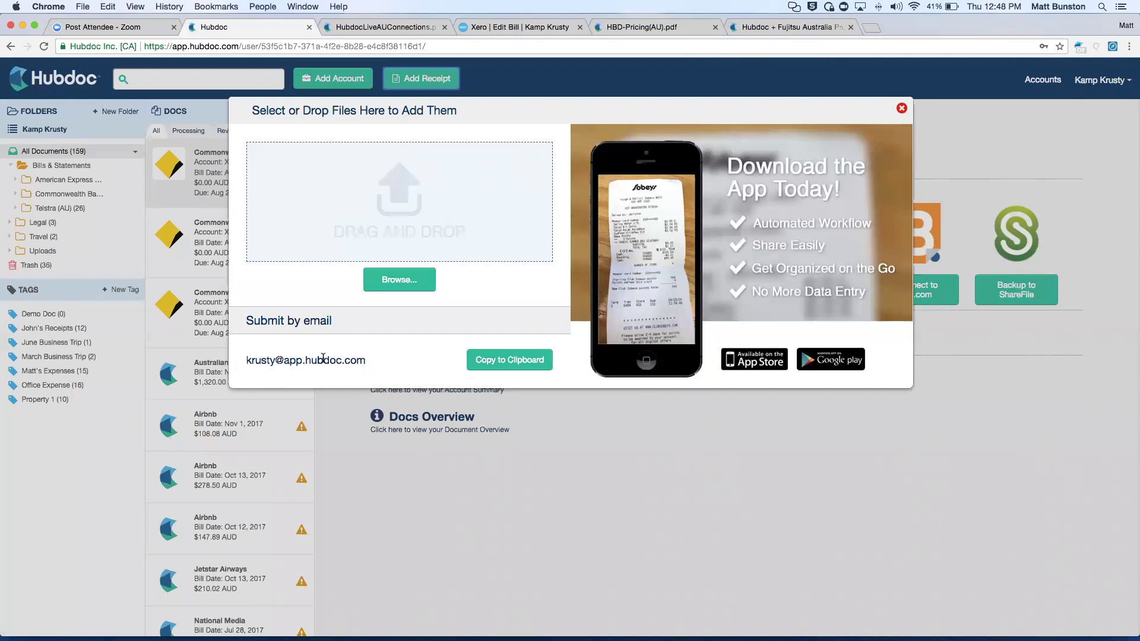
click(399, 279)
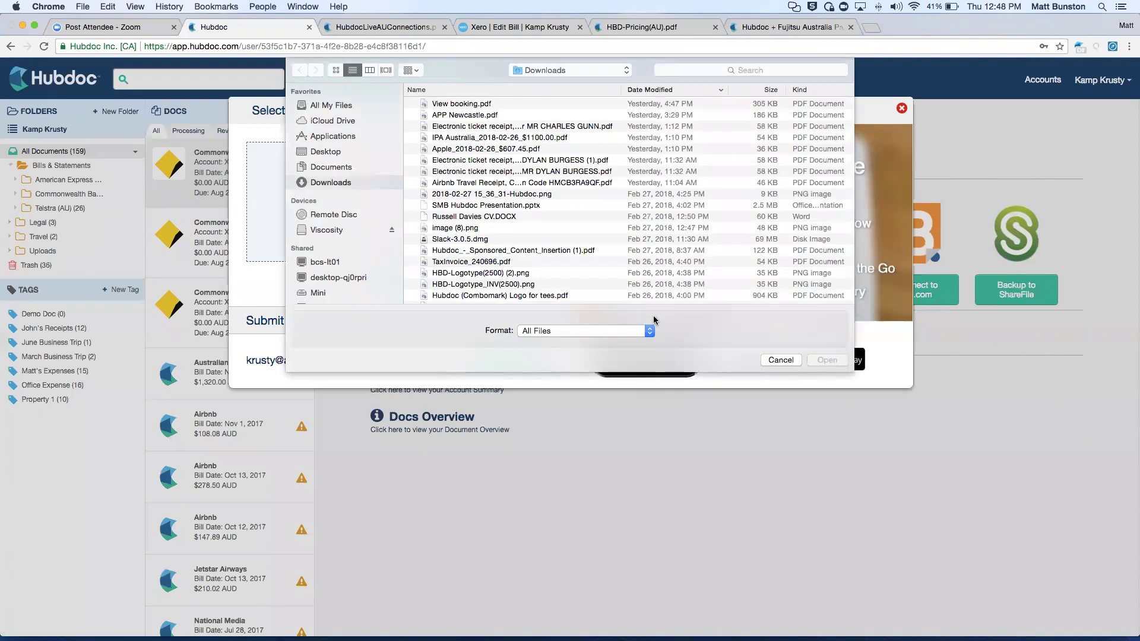
click(776, 360)
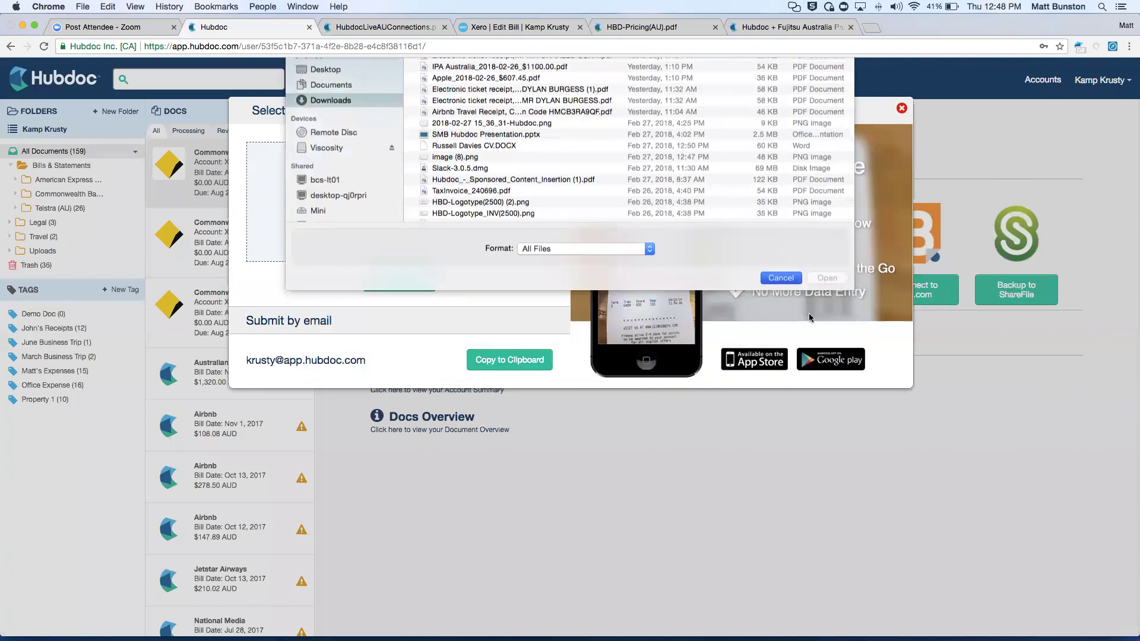
click(394, 508)
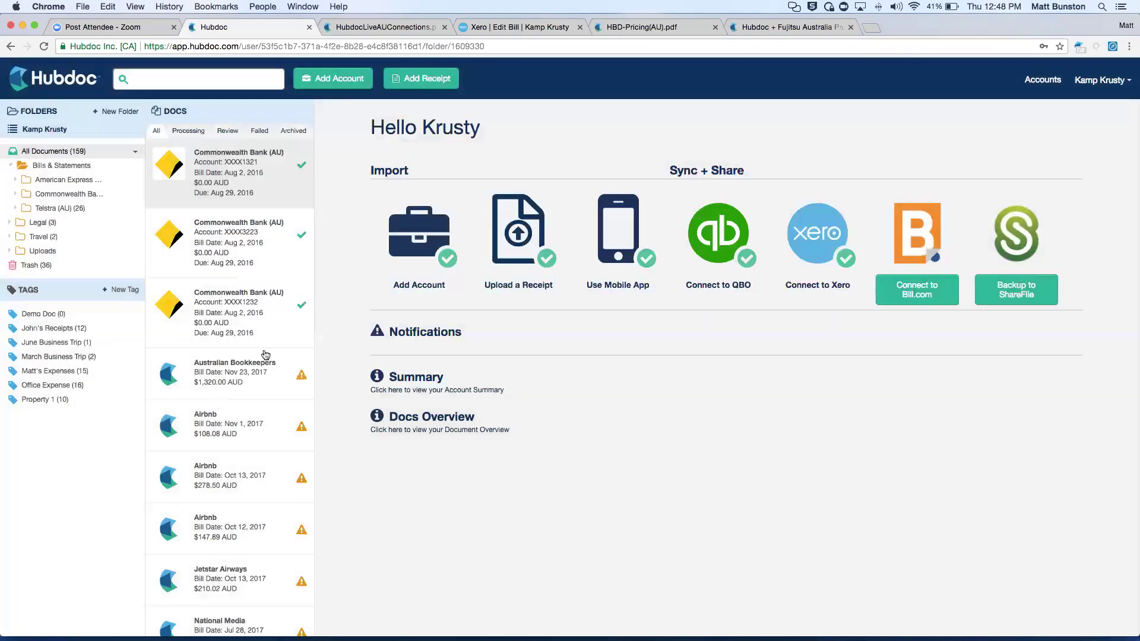
Browse the Australian Bookkeepers, Airbnb, Jetstar Airways and Apple documents in the Docs list.
click(242, 379)
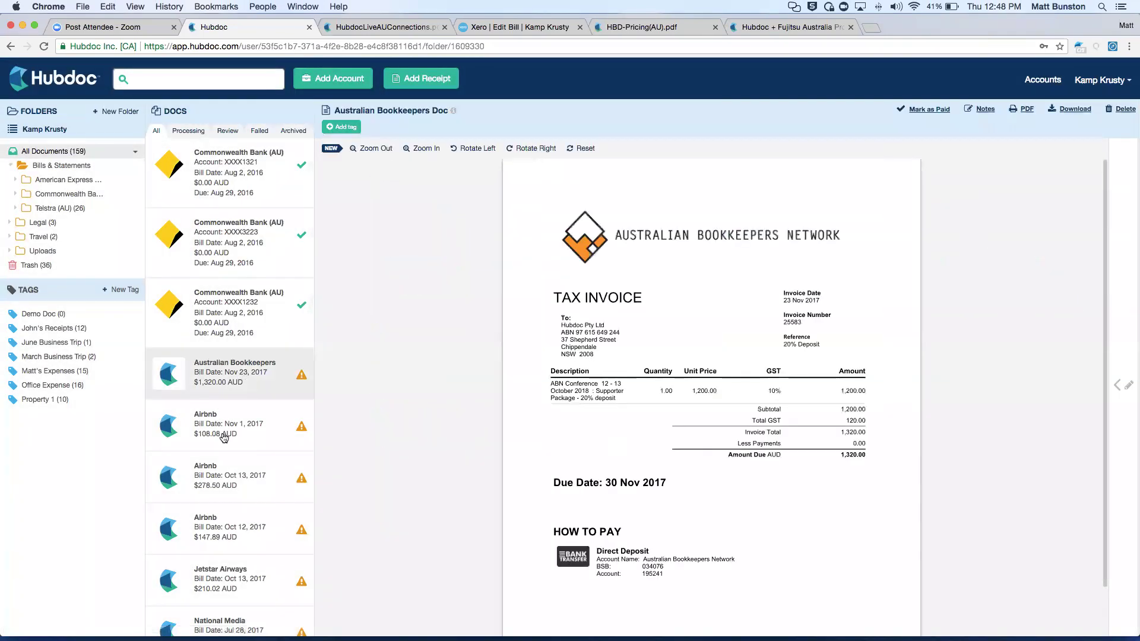
scroll(212, 444, down, 5)
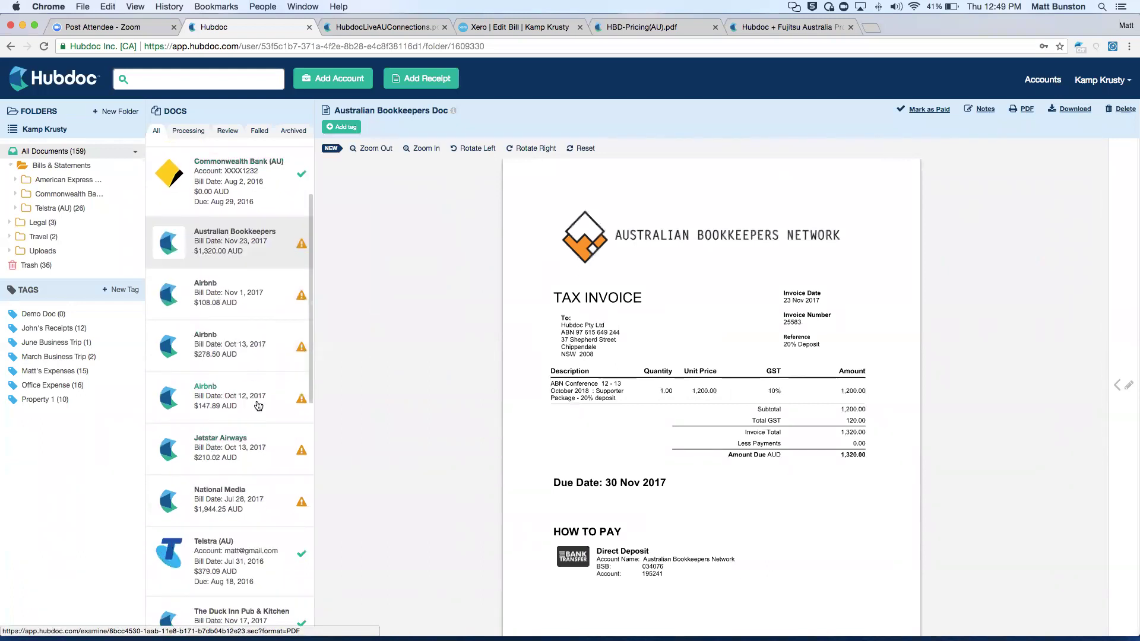
click(230, 294)
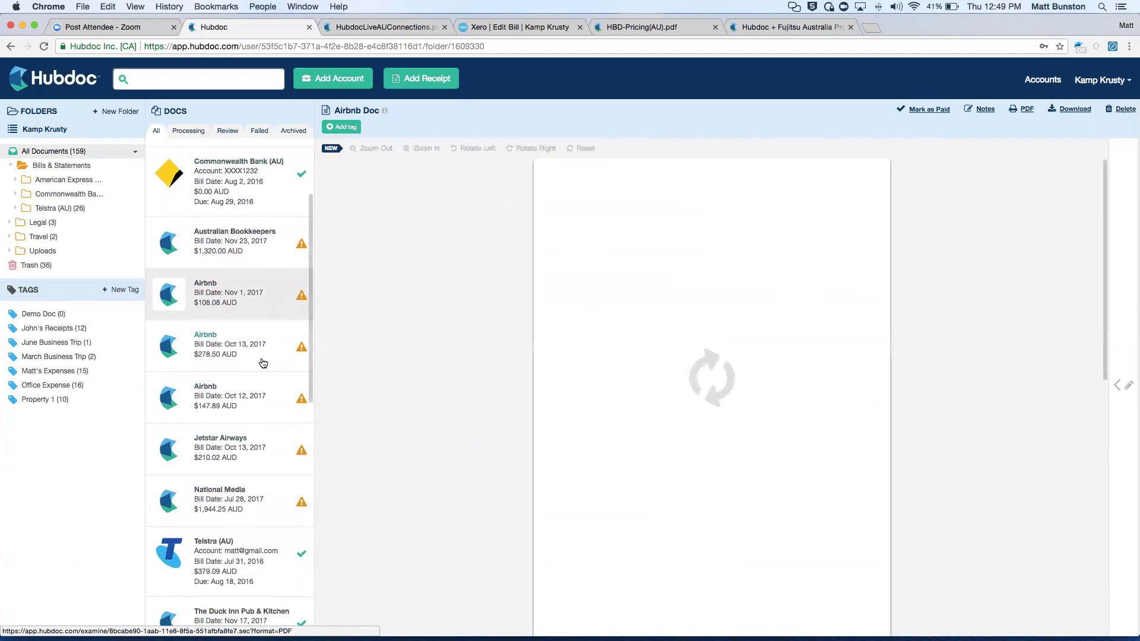
scroll(263, 363, down, 3)
click(218, 366)
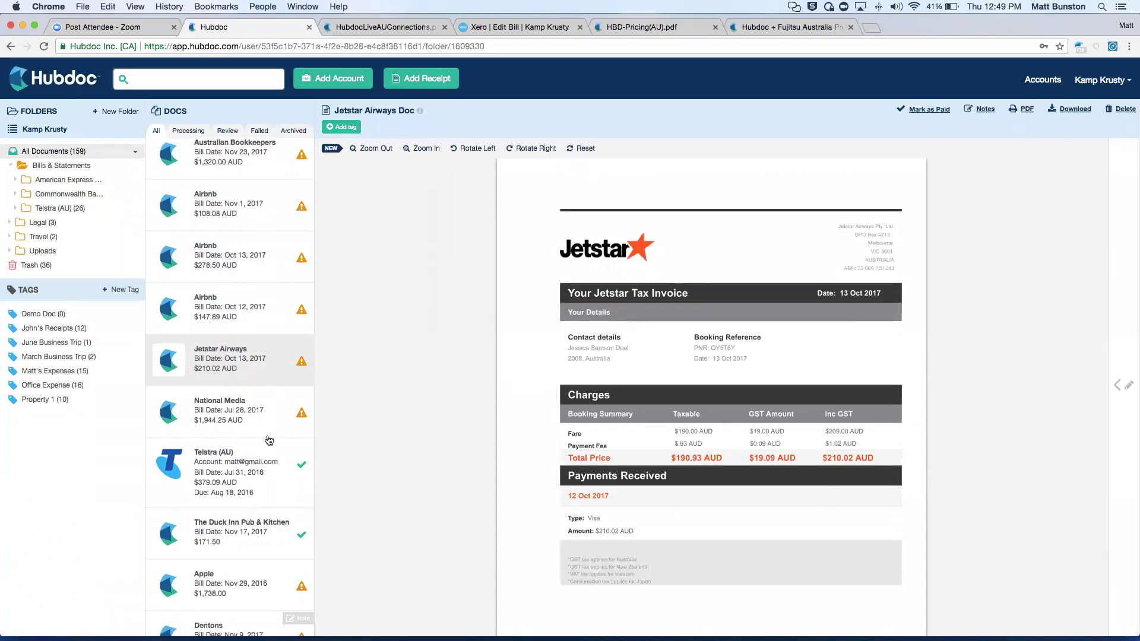
scroll(269, 440, down, 8)
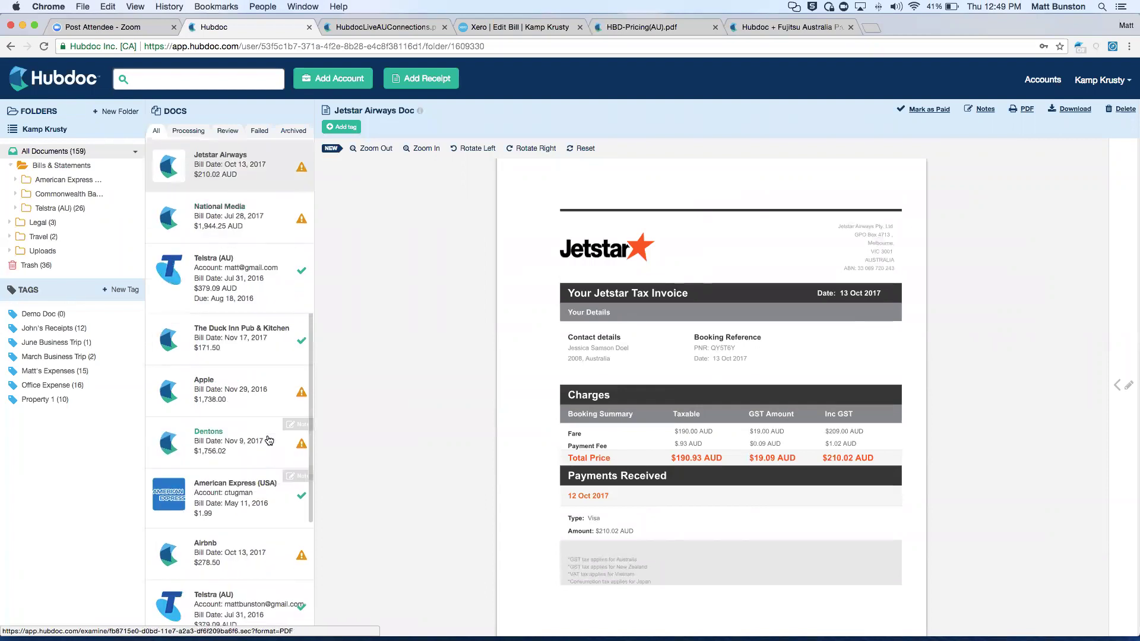
scroll(245, 378, down, 1)
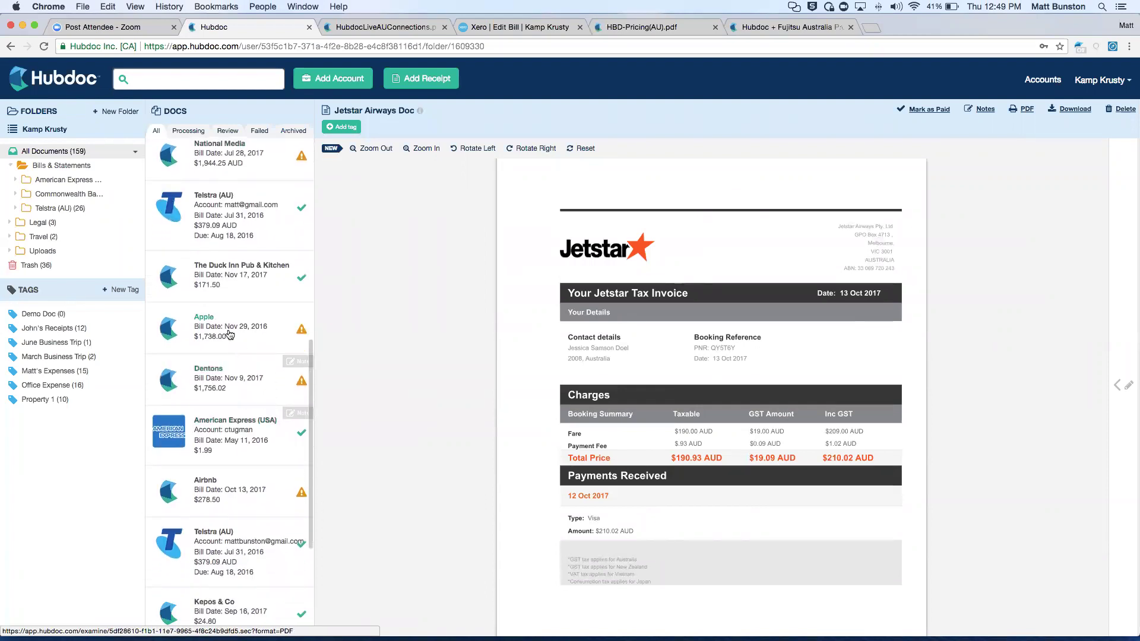
click(230, 334)
scroll(249, 439, down, 7)
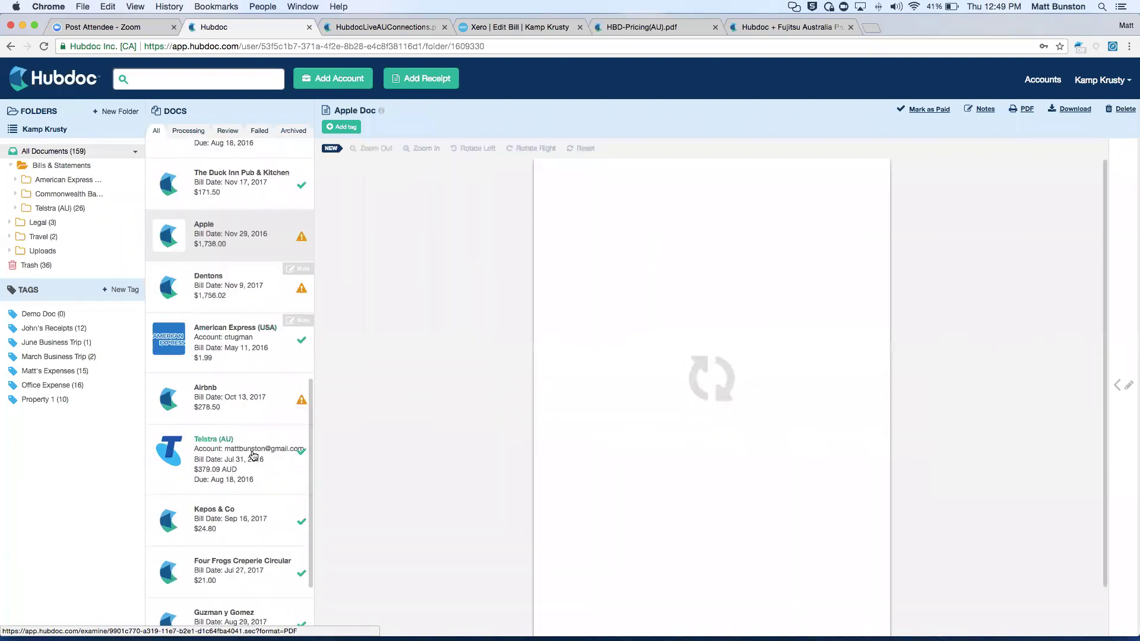
scroll(254, 456, down, 2)
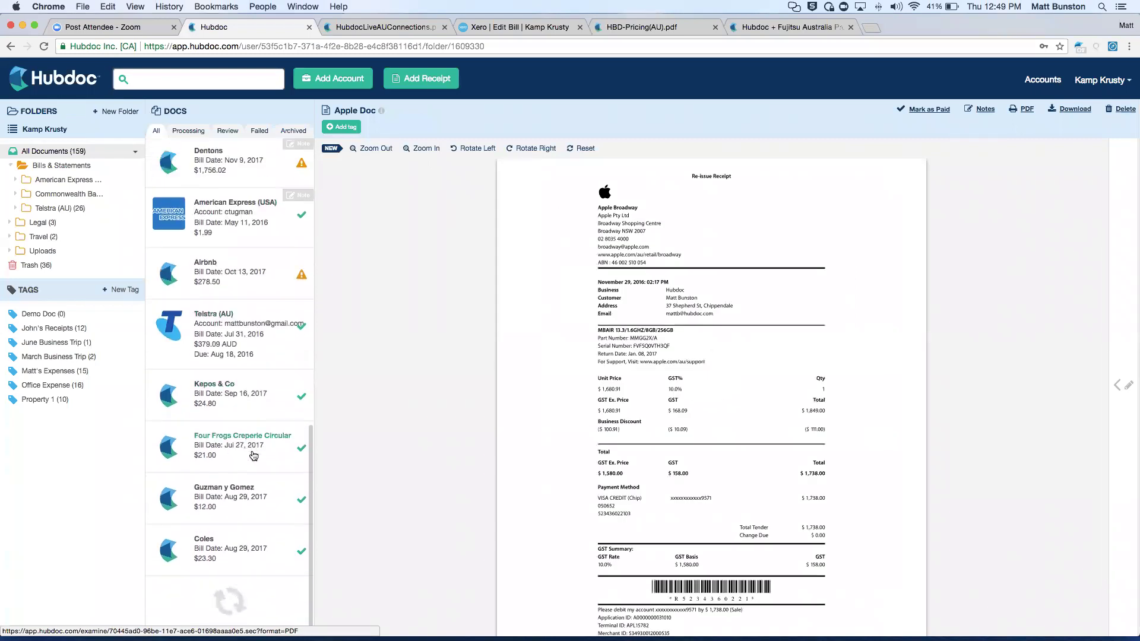
scroll(253, 456, down, 1)
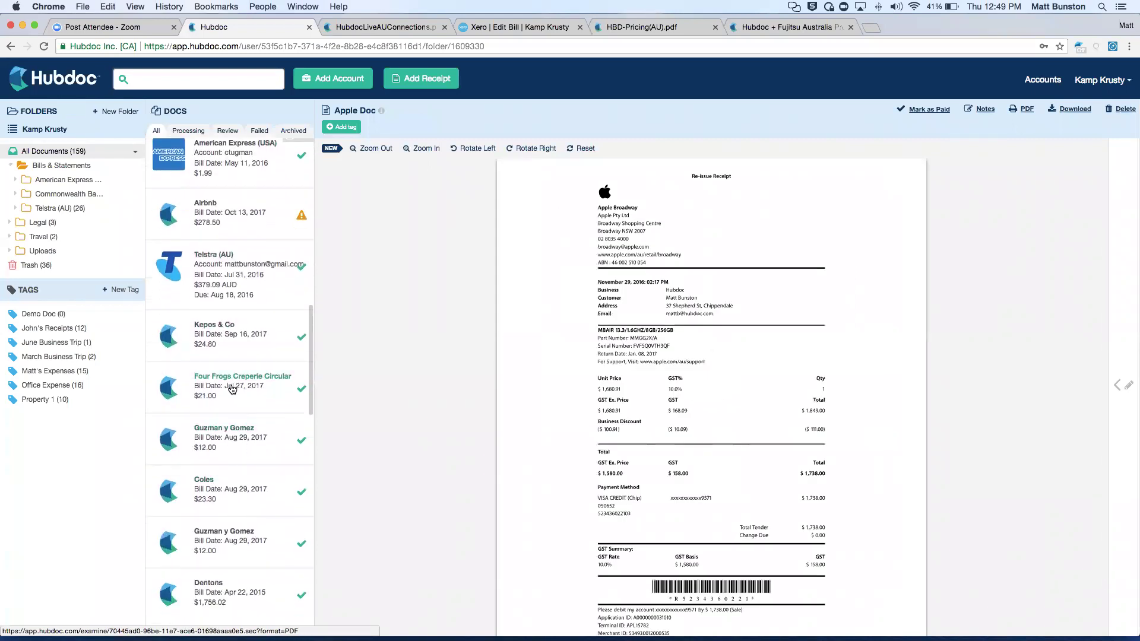
scroll(232, 389, down, 8)
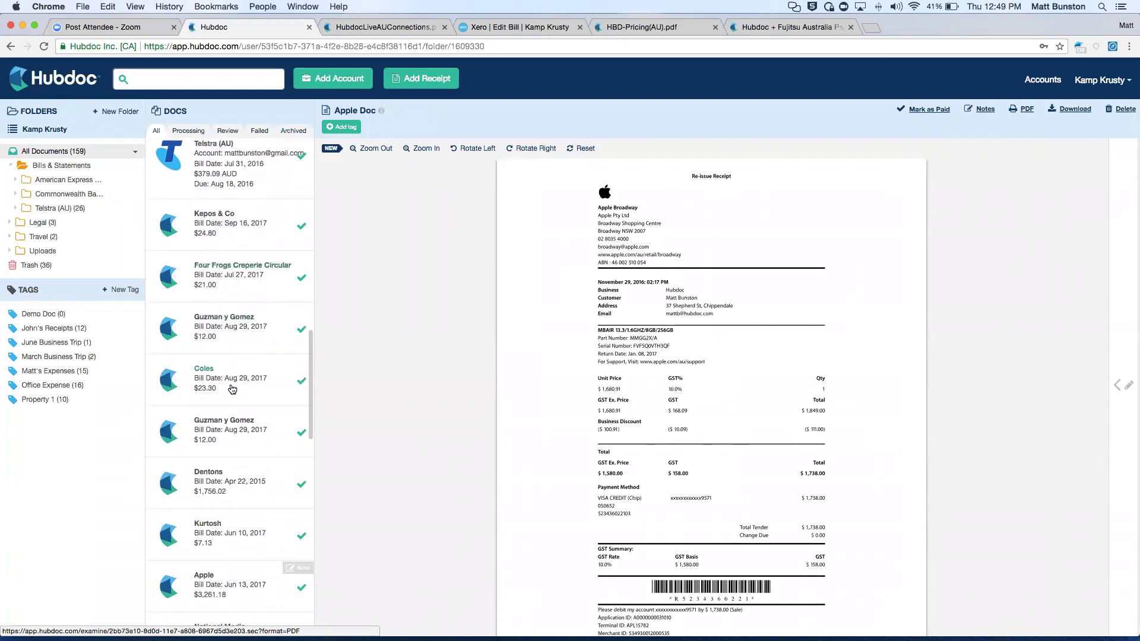
Open the Kurtosh receipt and expand its Xero destination settings to confirm it is Published.
click(223, 438)
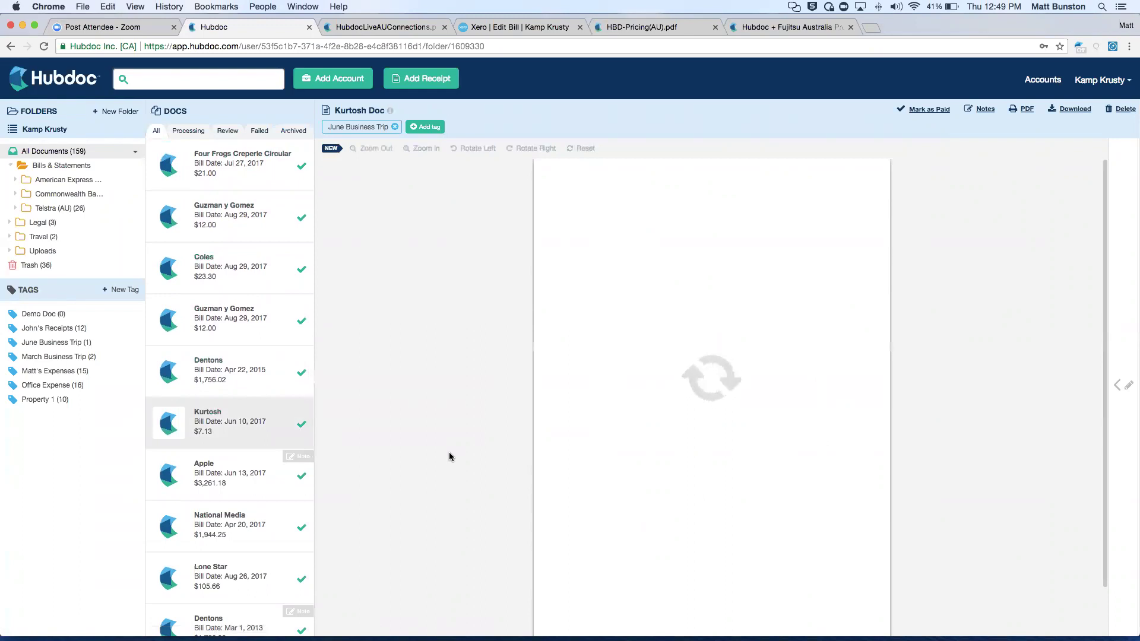
scroll(449, 451, down, 8)
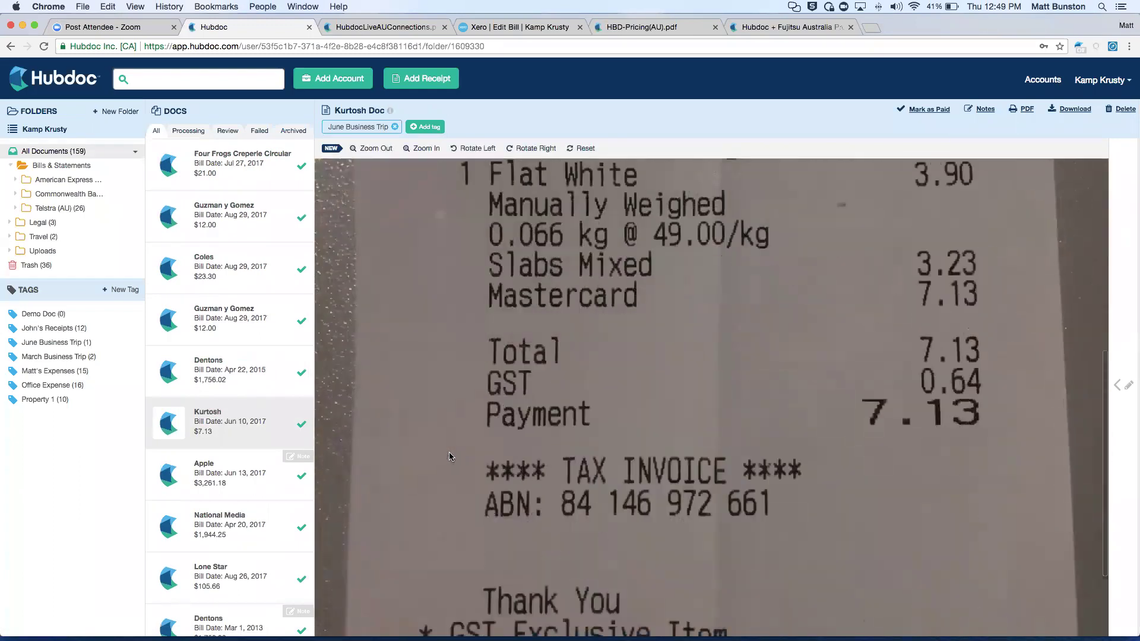
scroll(449, 451, up, 9)
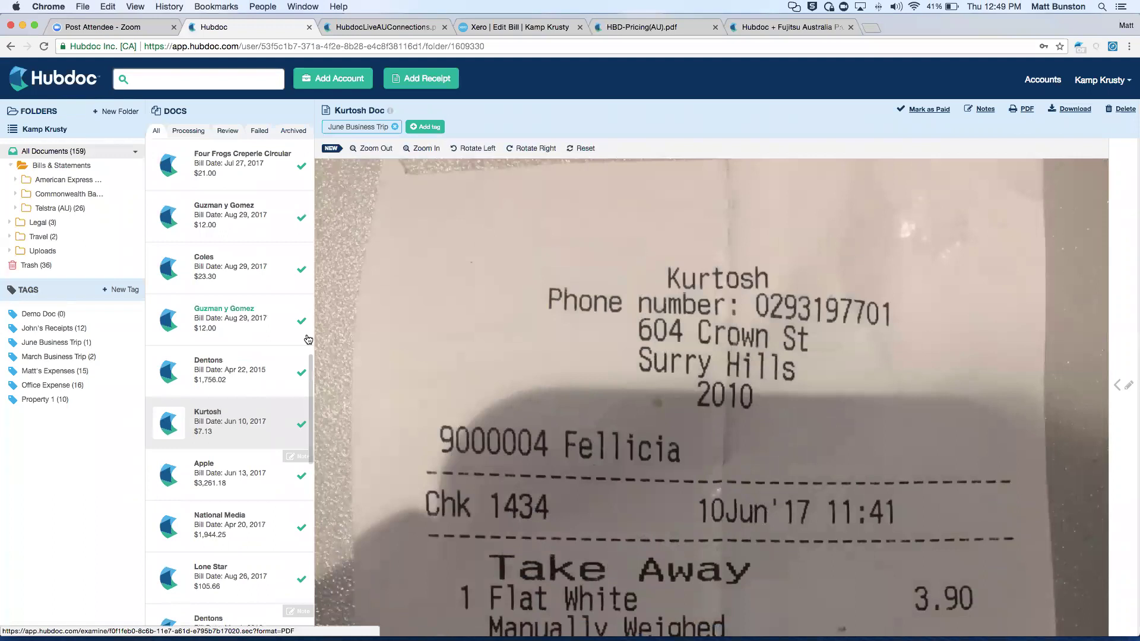
scroll(215, 337, up, 4)
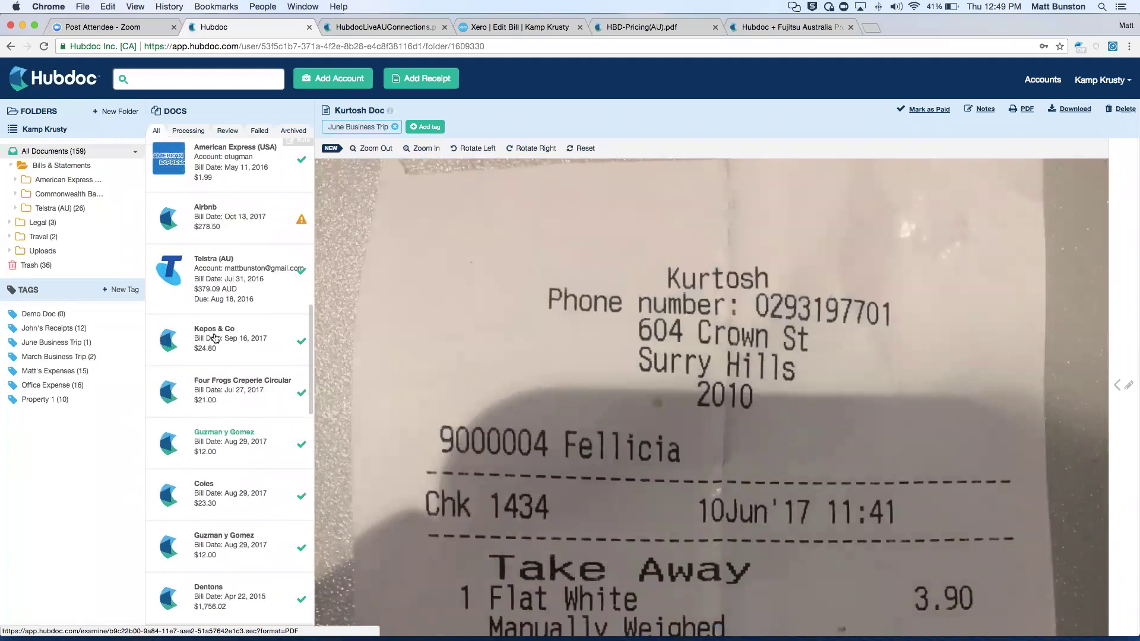
click(1119, 383)
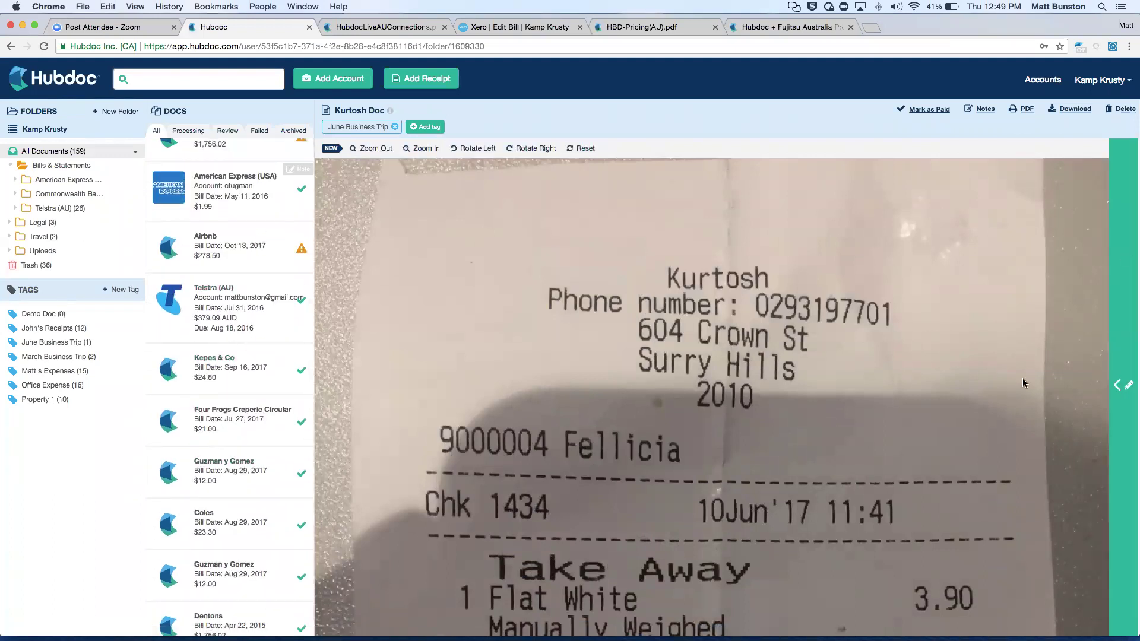
scroll(1023, 383, down, 5)
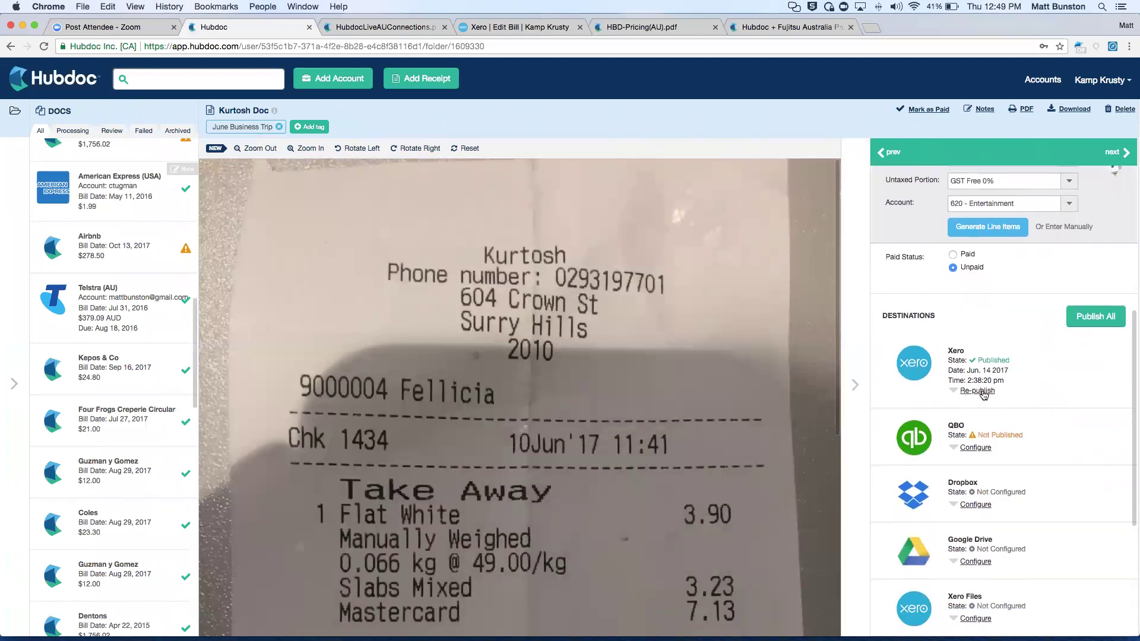
click(913, 375)
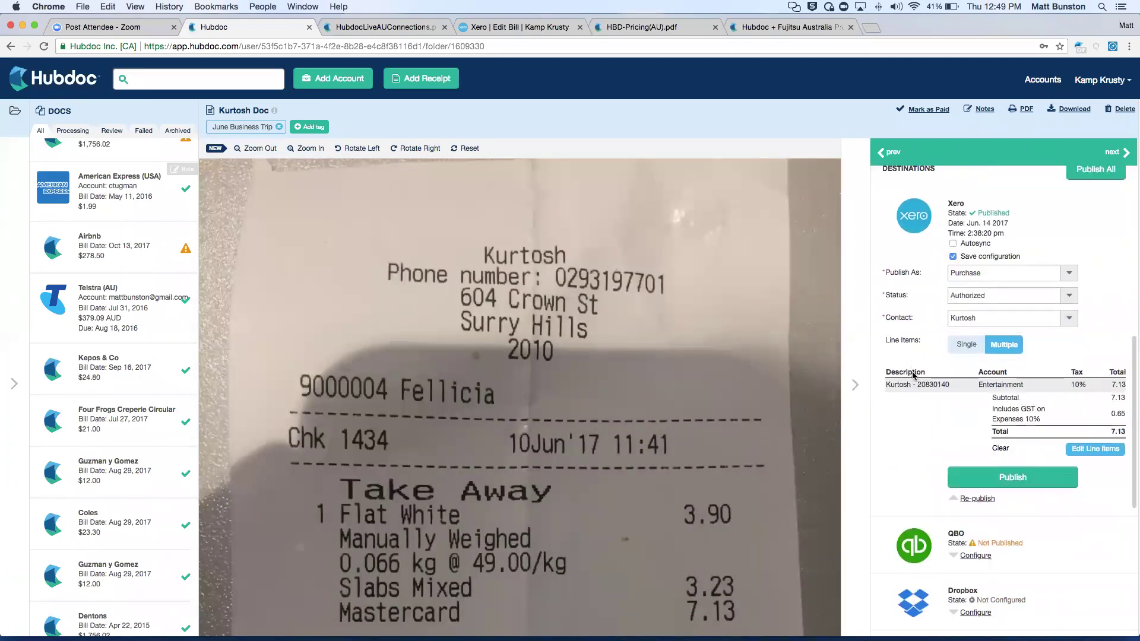
click(850, 391)
scroll(254, 345, up, 3)
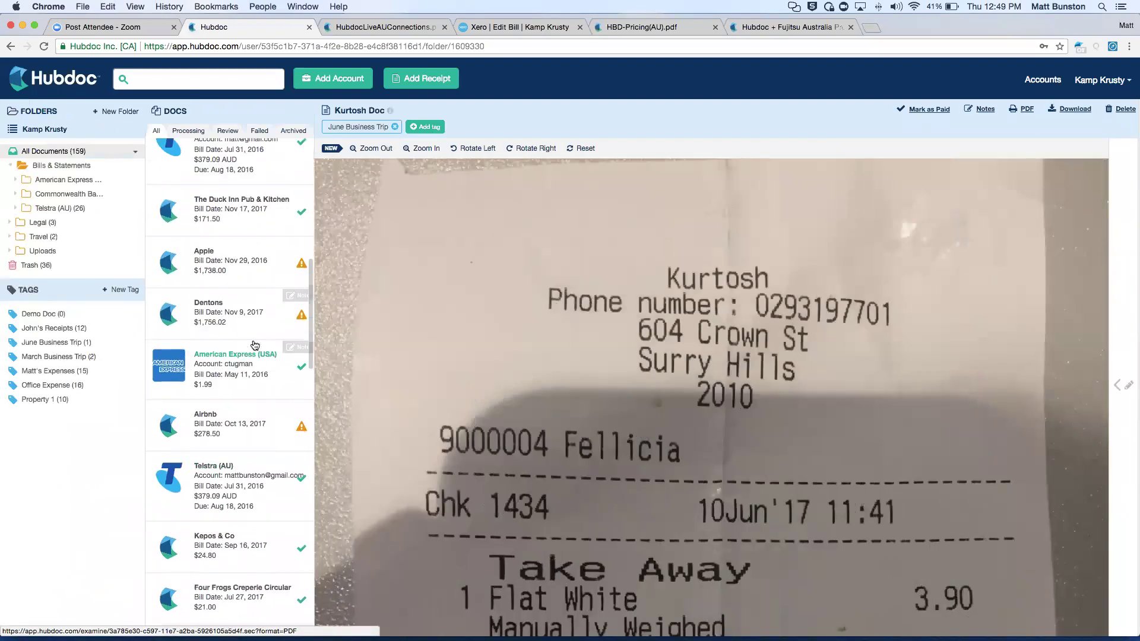
scroll(254, 345, up, 2)
Choose Smart Access as the Xero bank account for the Apple $1,738.00 receipt.
click(244, 374)
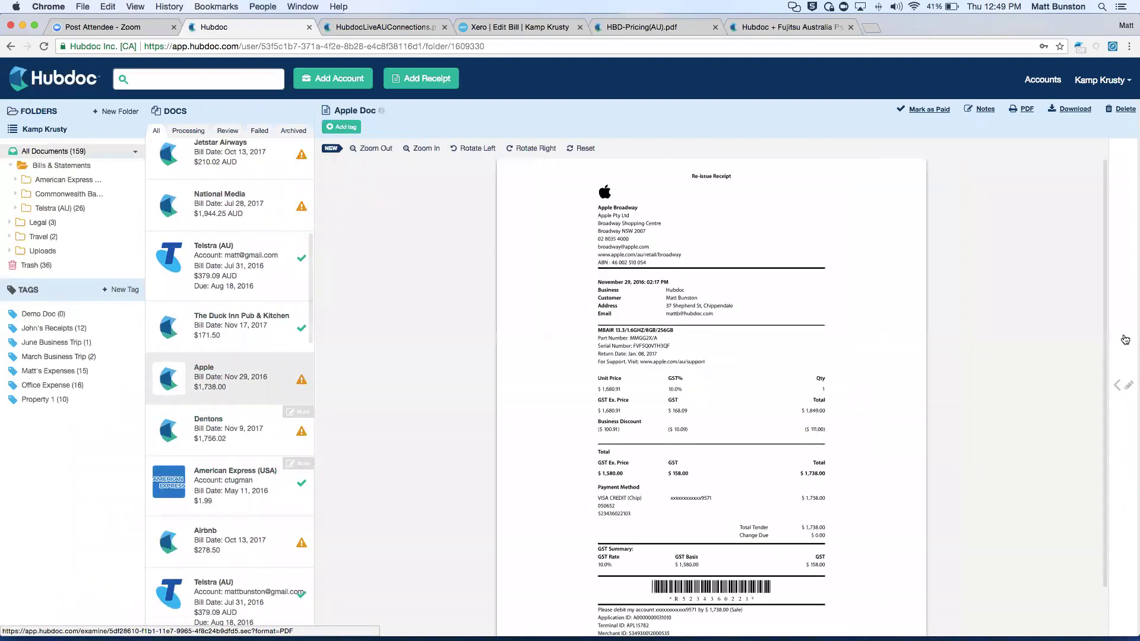
click(1122, 342)
scroll(957, 358, down, 1)
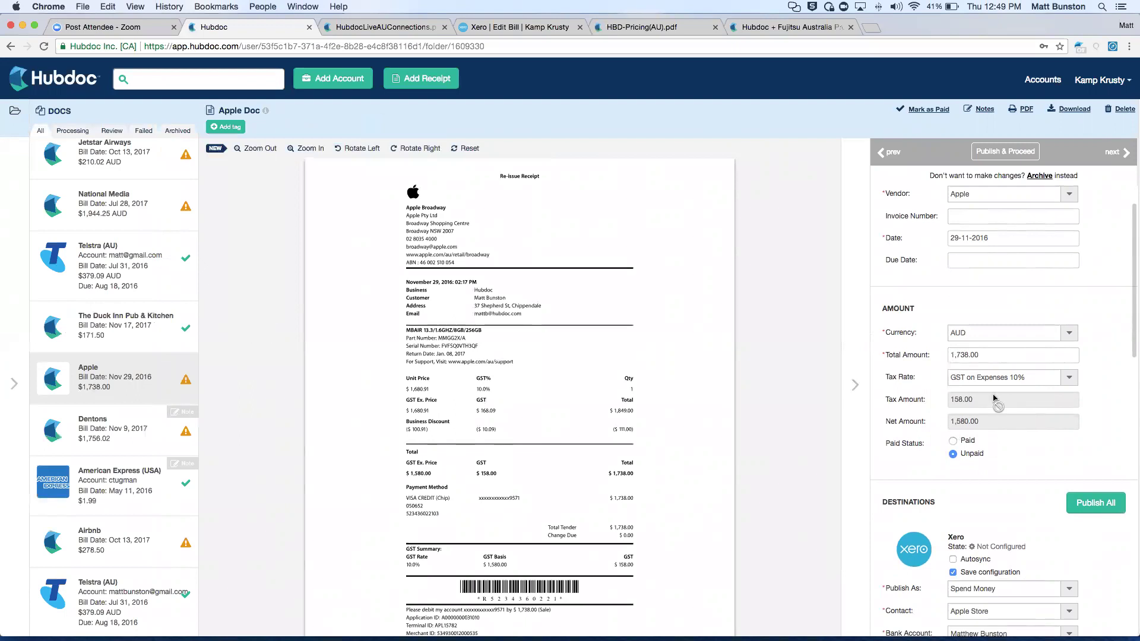
scroll(961, 414, down, 5)
scroll(961, 415, down, 1)
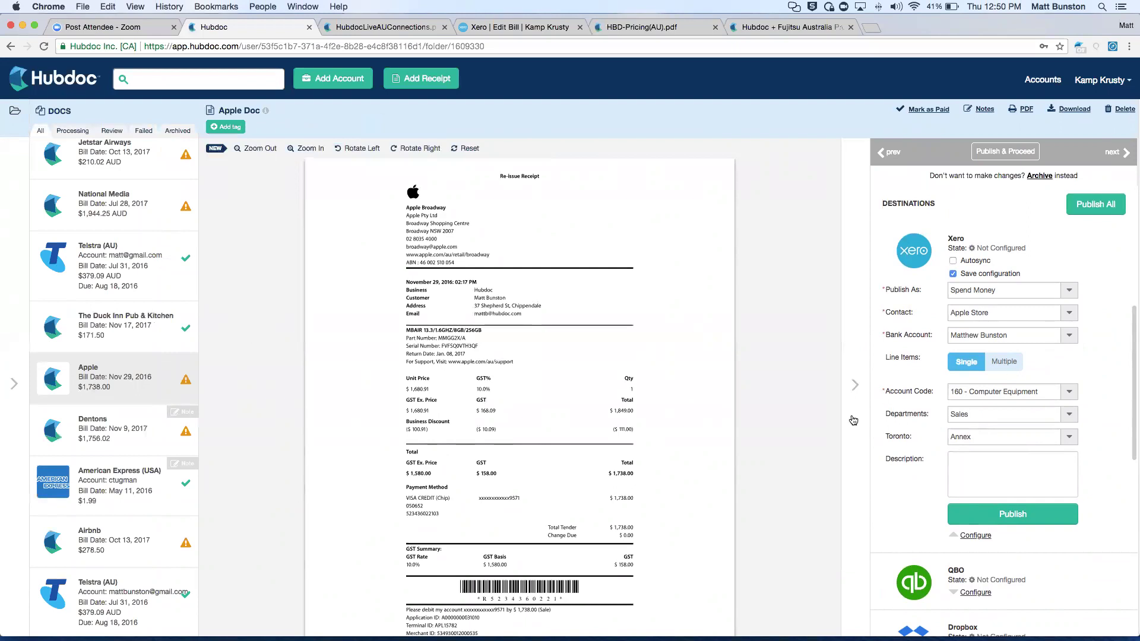
click(962, 333)
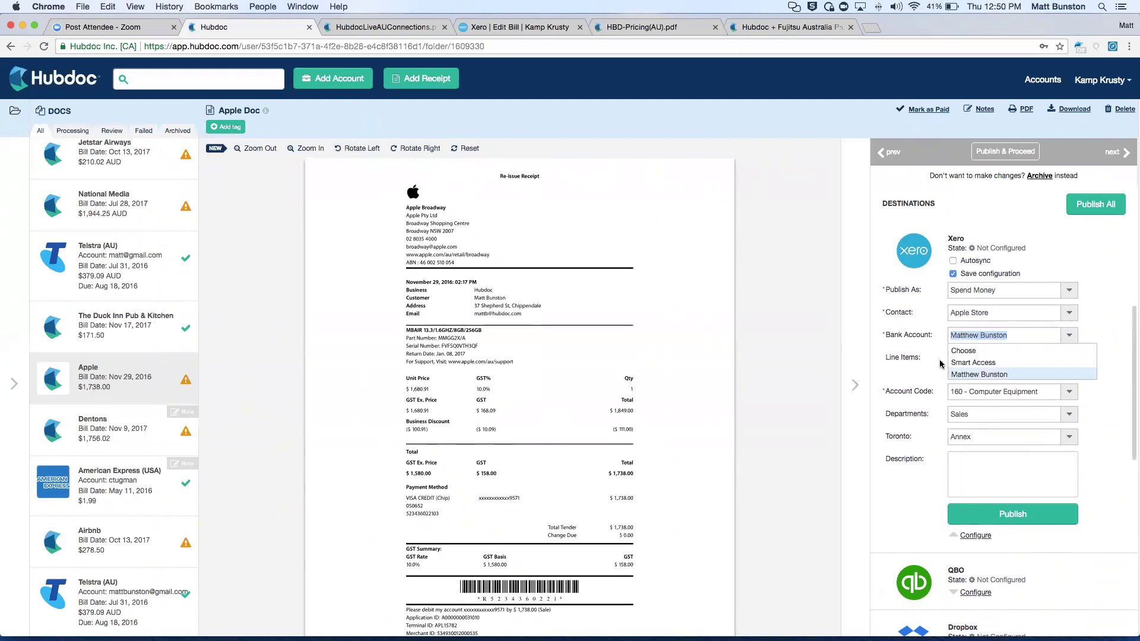
click(964, 363)
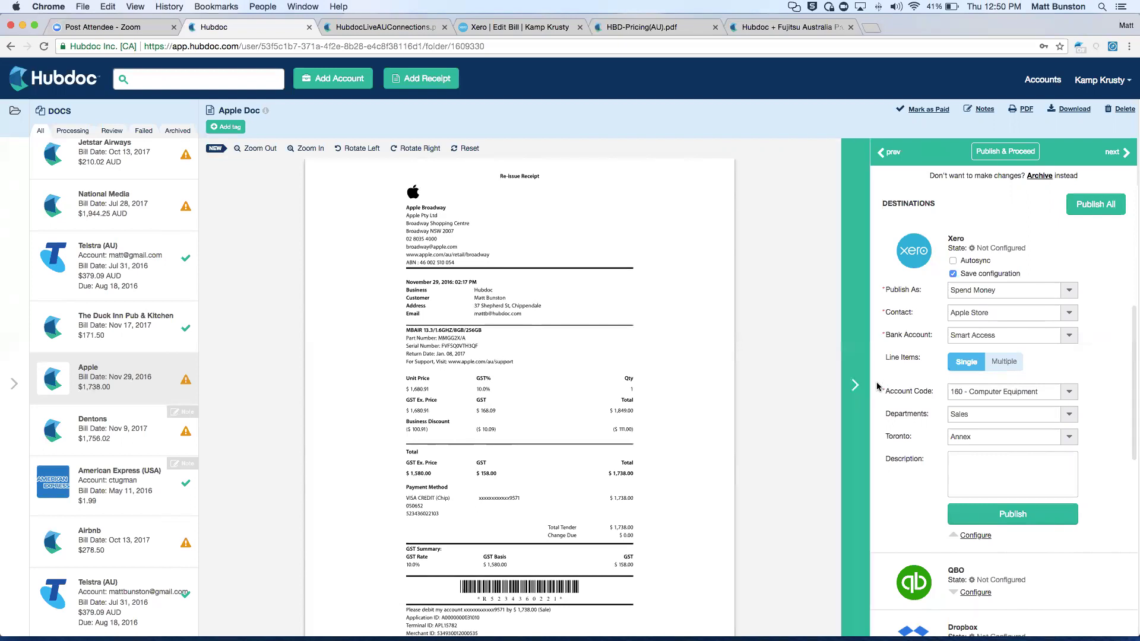
click(850, 389)
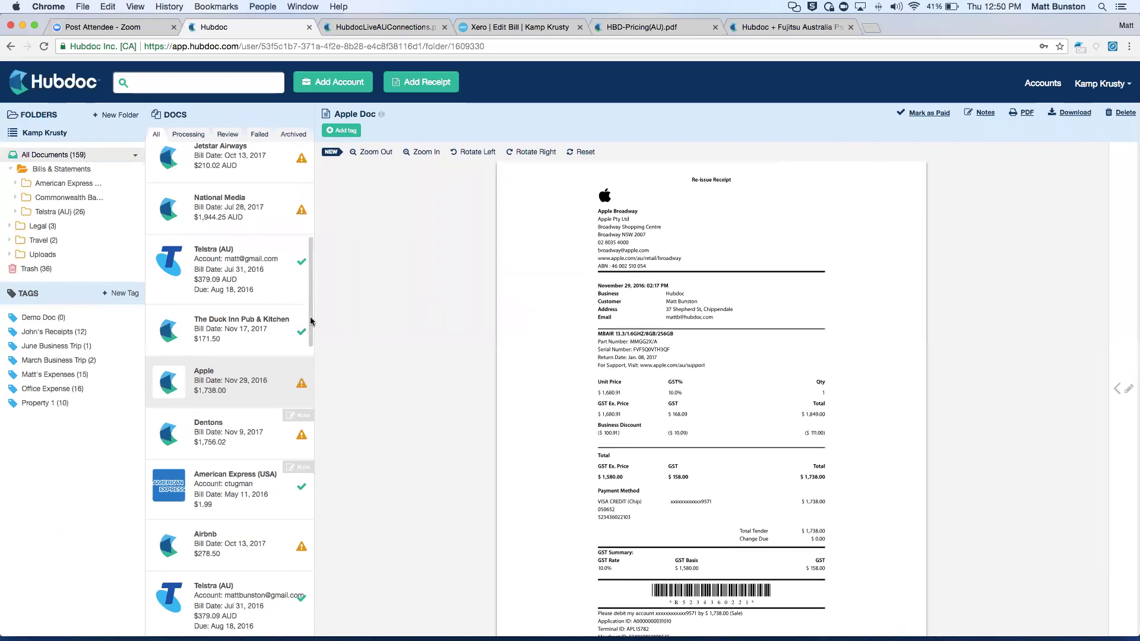
scroll(226, 327, up, 5)
scroll(226, 320, down, 2)
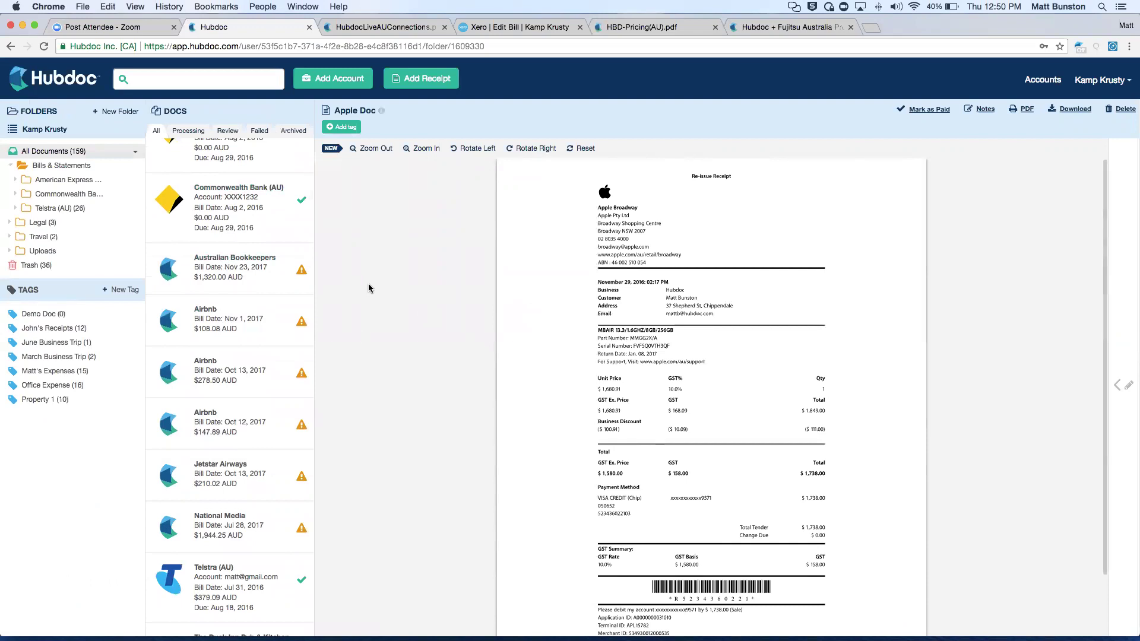
scroll(248, 512, down, 5)
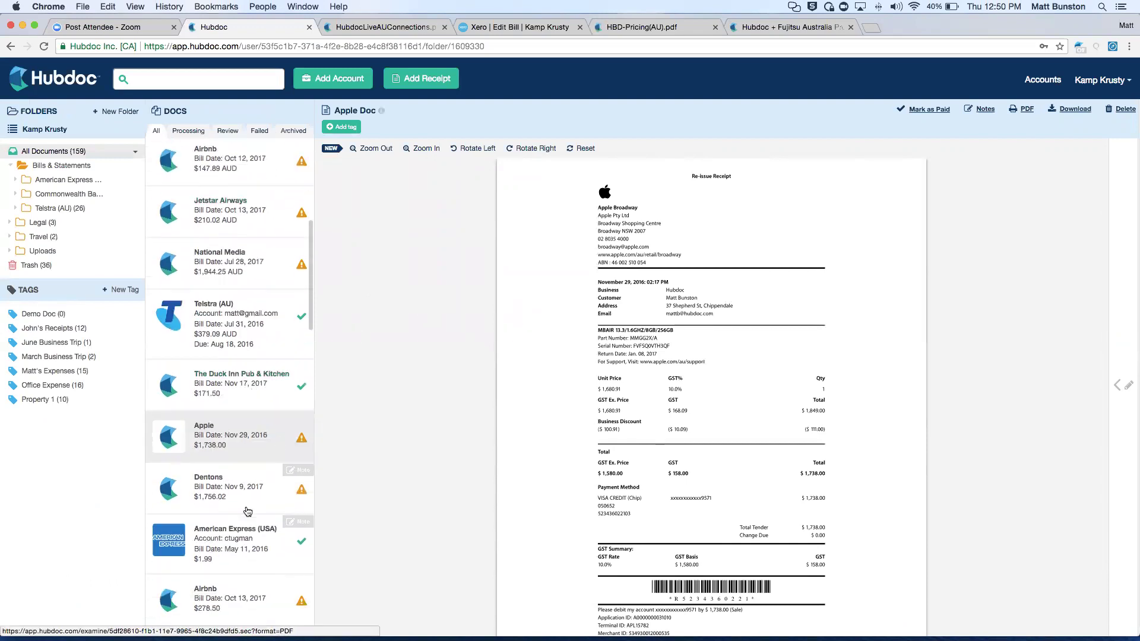
scroll(240, 493, down, 2)
scroll(237, 485, down, 2)
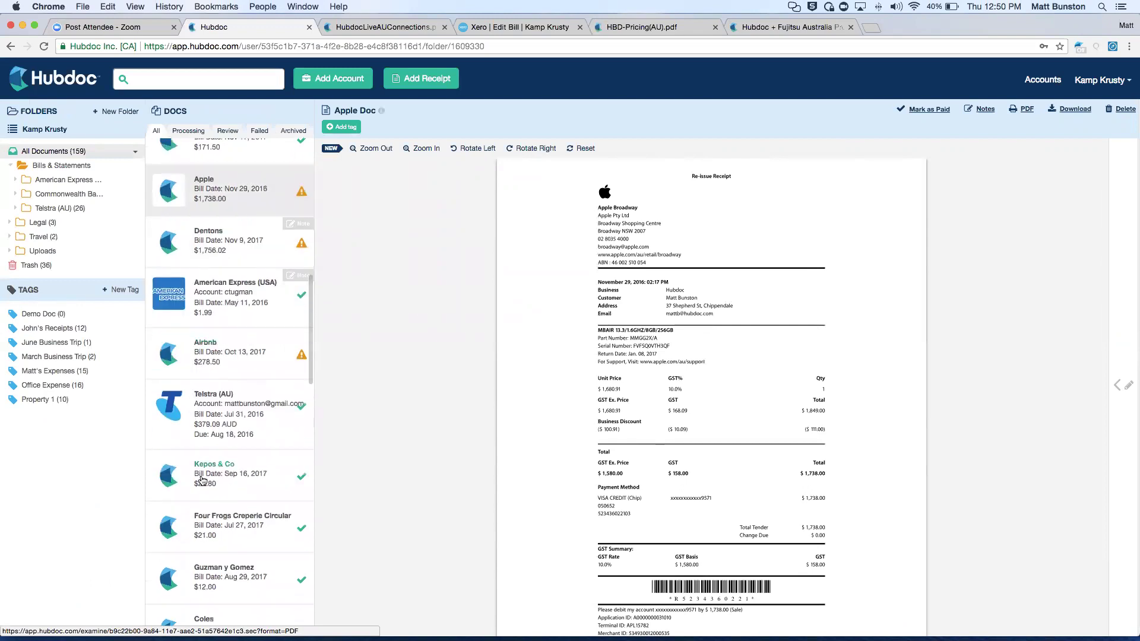
click(233, 486)
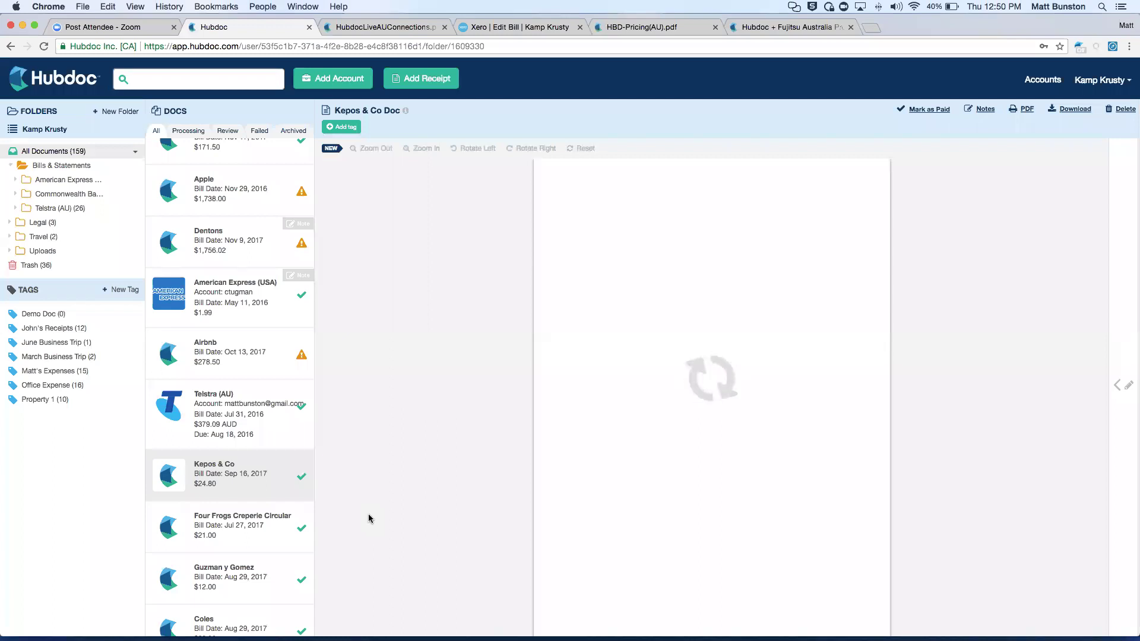
scroll(519, 409, down, 10)
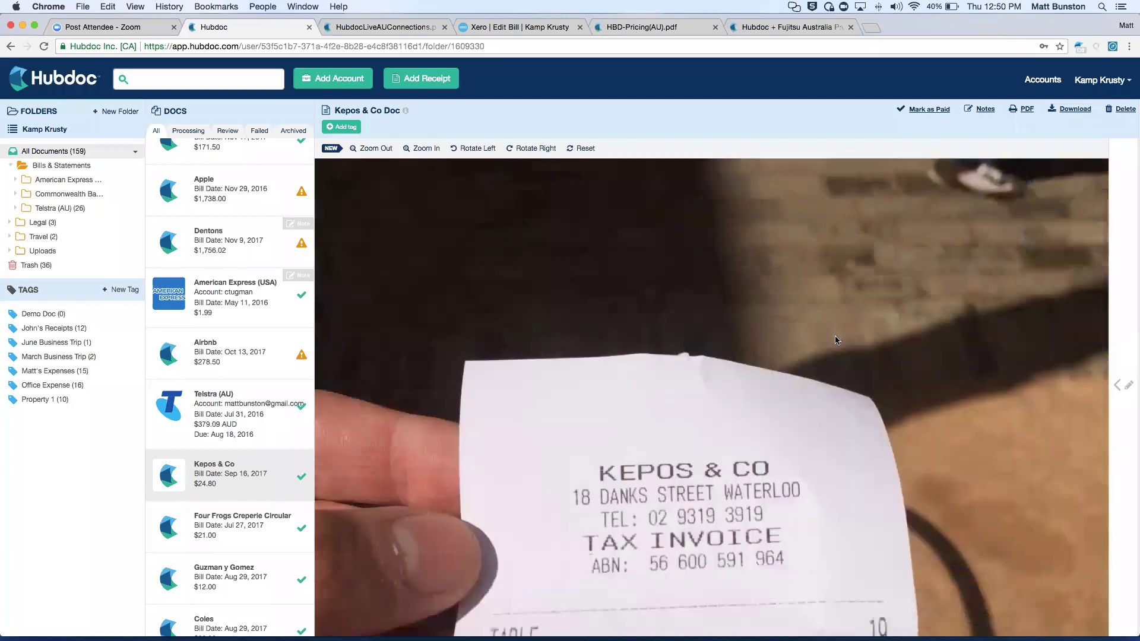
scroll(739, 270, up, 1)
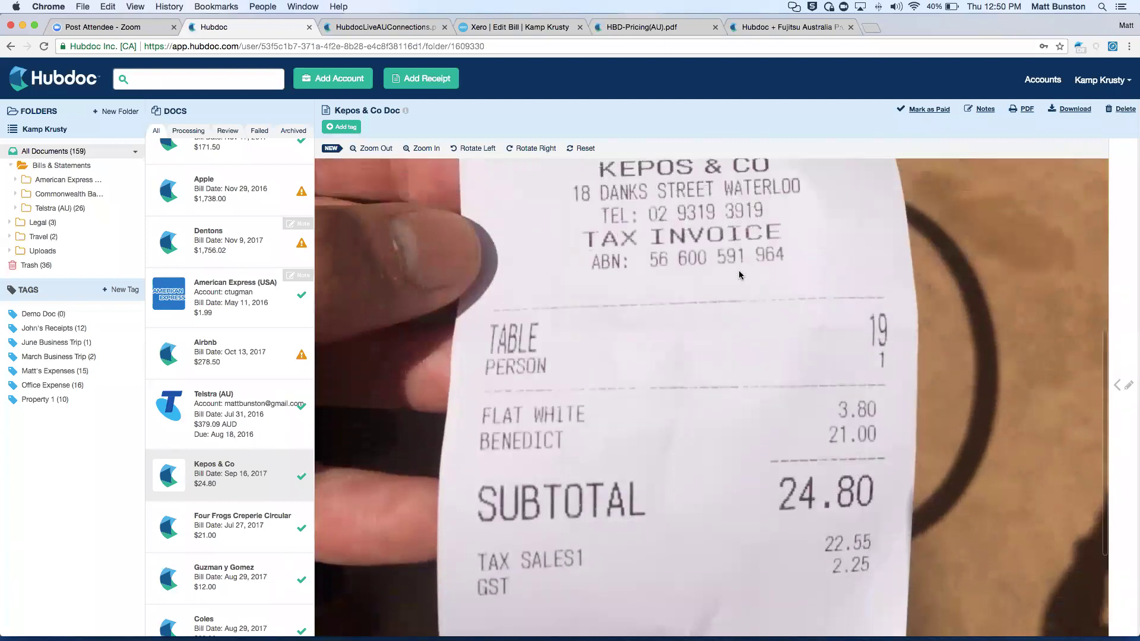
scroll(641, 426, up, 4)
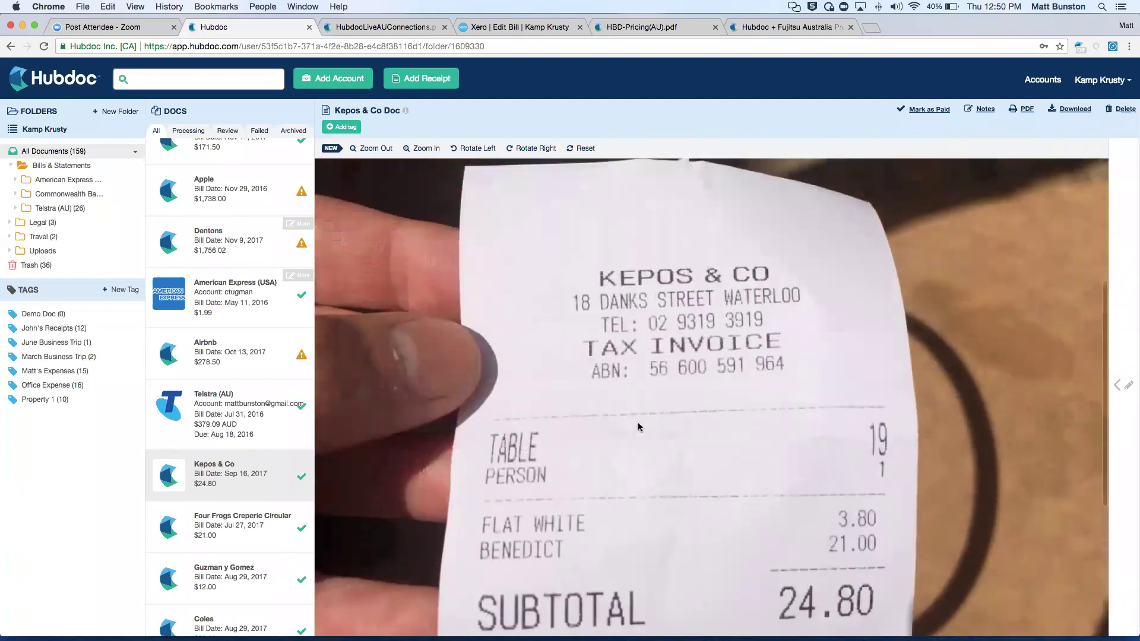
scroll(308, 393, up, 3)
scroll(308, 393, up, 5)
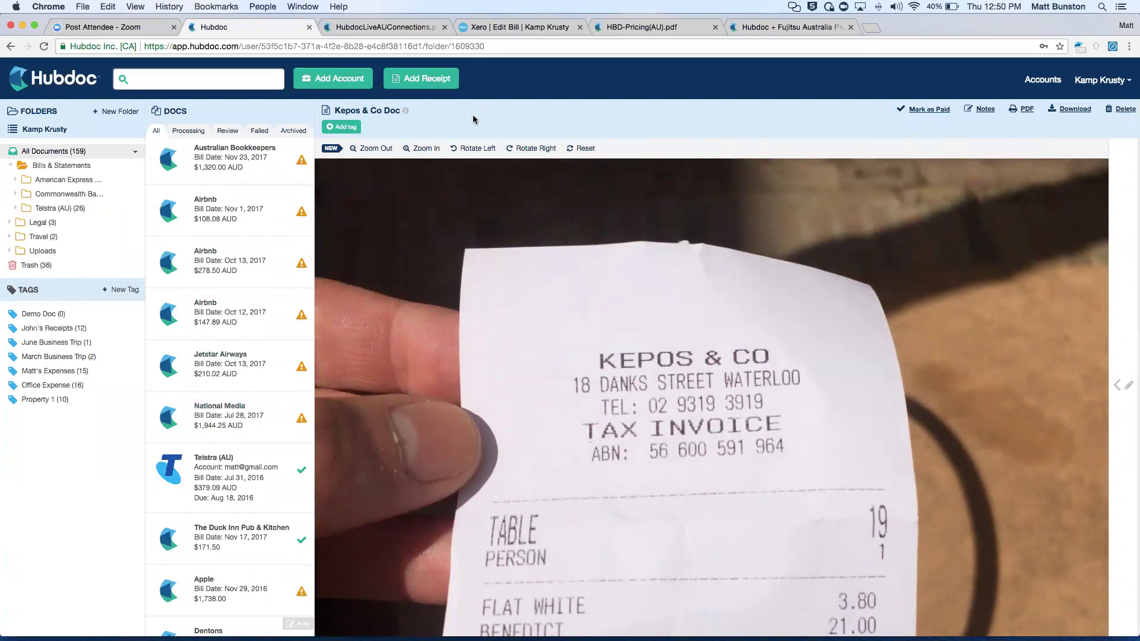
scroll(280, 274, up, 3)
scroll(281, 274, up, 2)
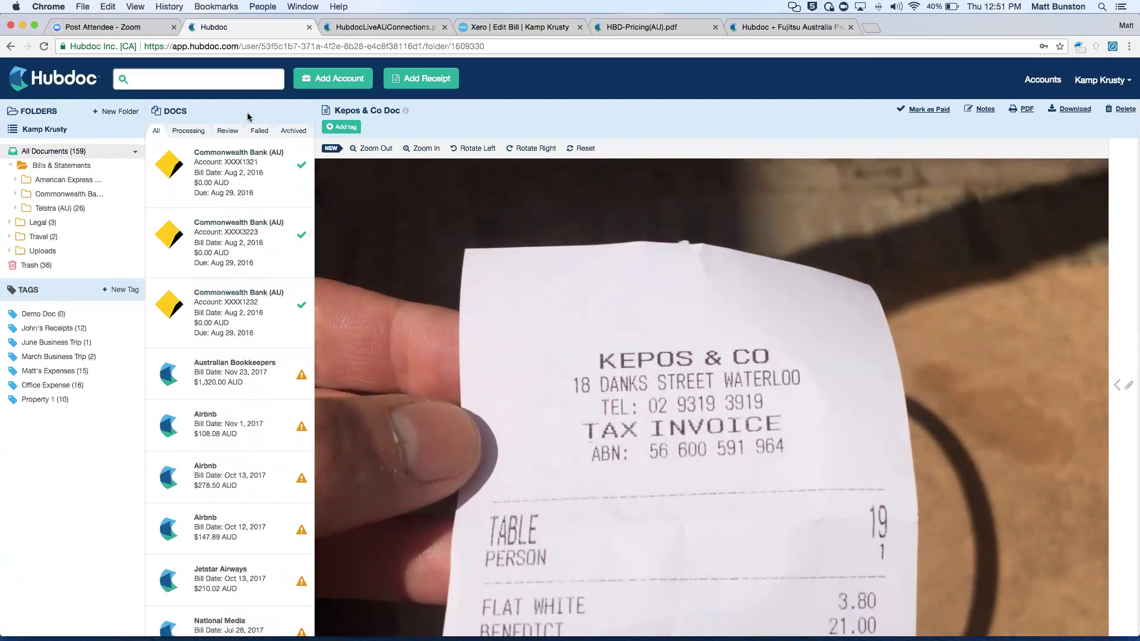
scroll(298, 248, down, 6)
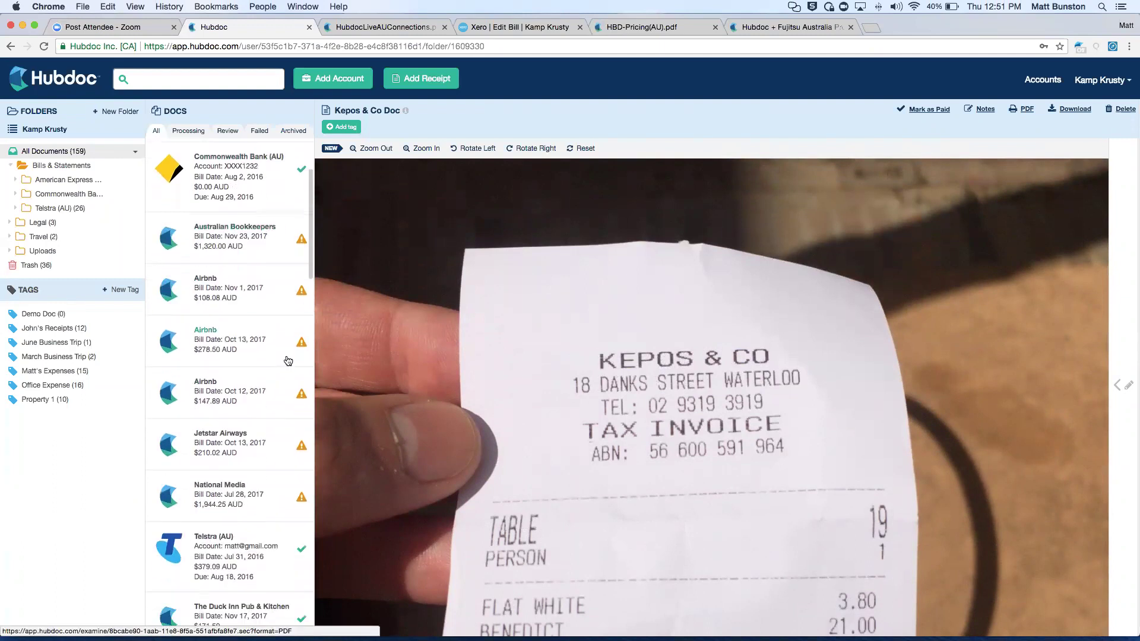
scroll(205, 237, up, 1)
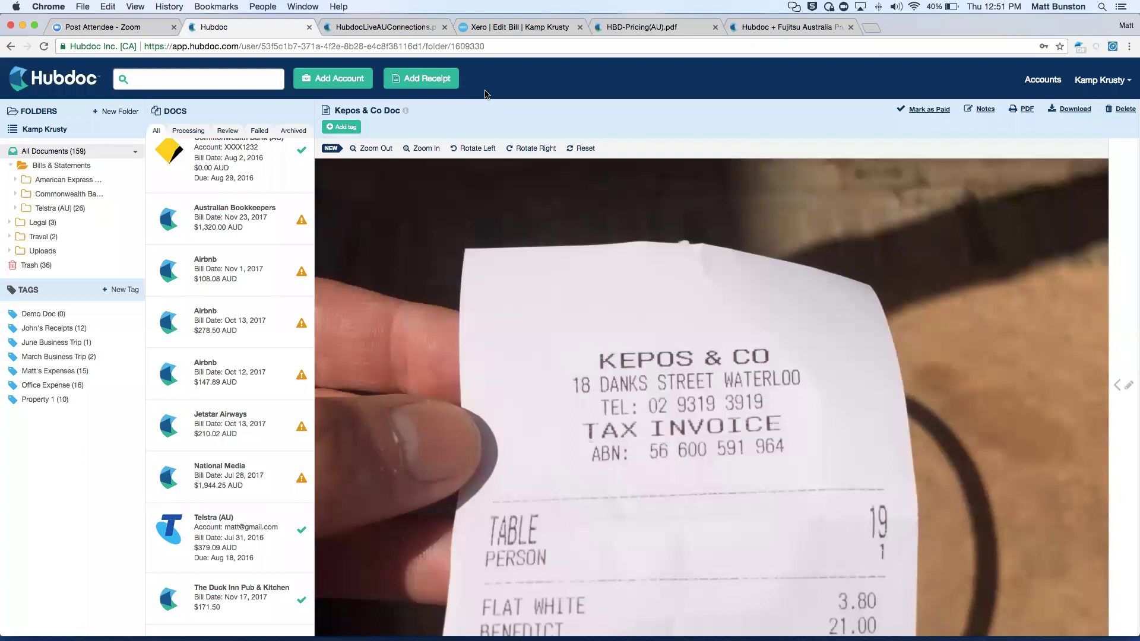
Set the National Media $1,944.25 invoice's Xero status to Authorized and publish it as Spend Money.
click(216, 495)
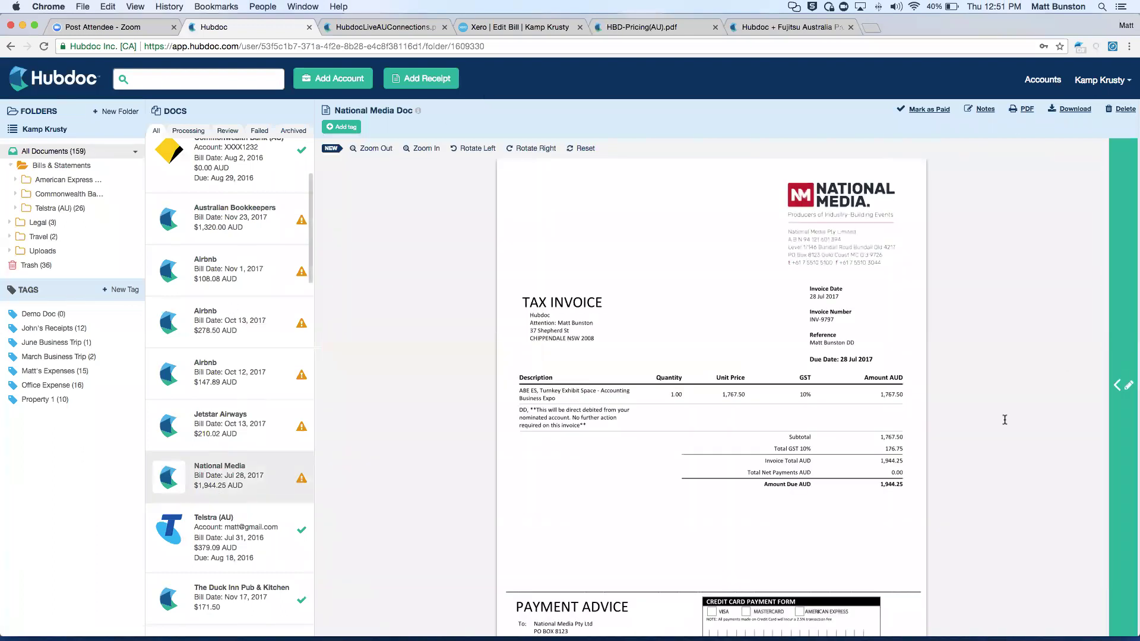
scroll(979, 404, down, 3)
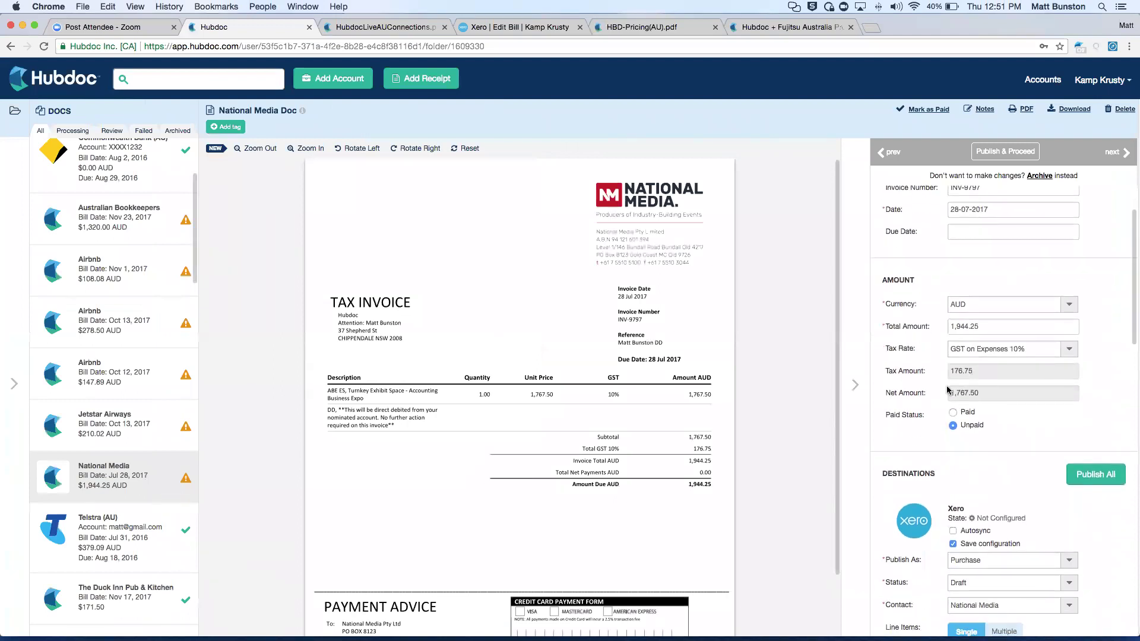
scroll(948, 390, down, 5)
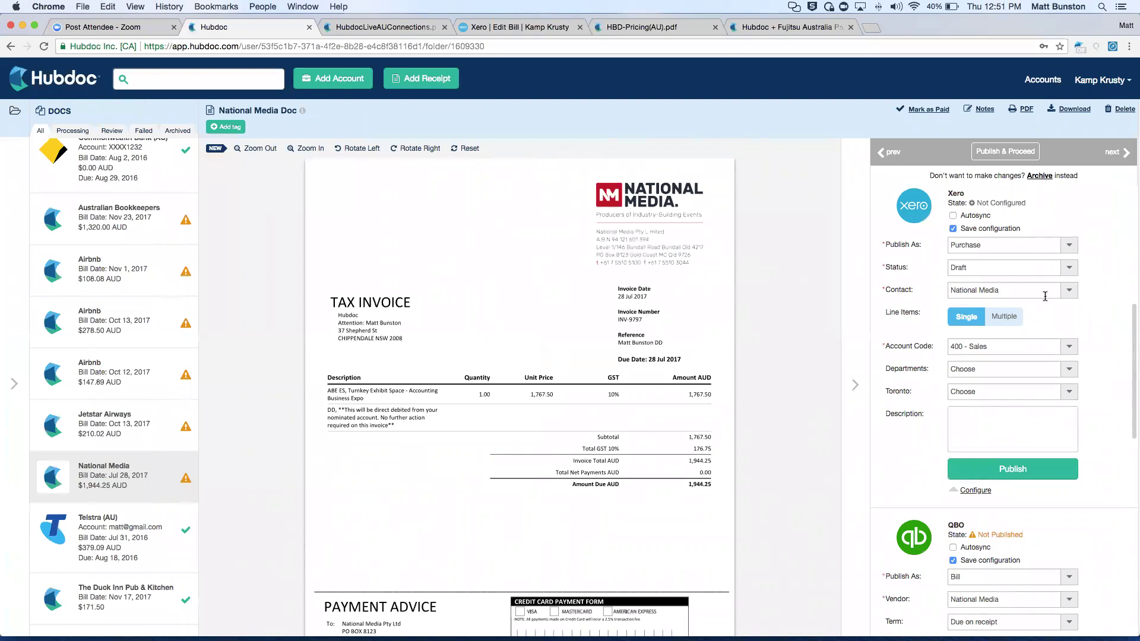
click(980, 269)
click(987, 292)
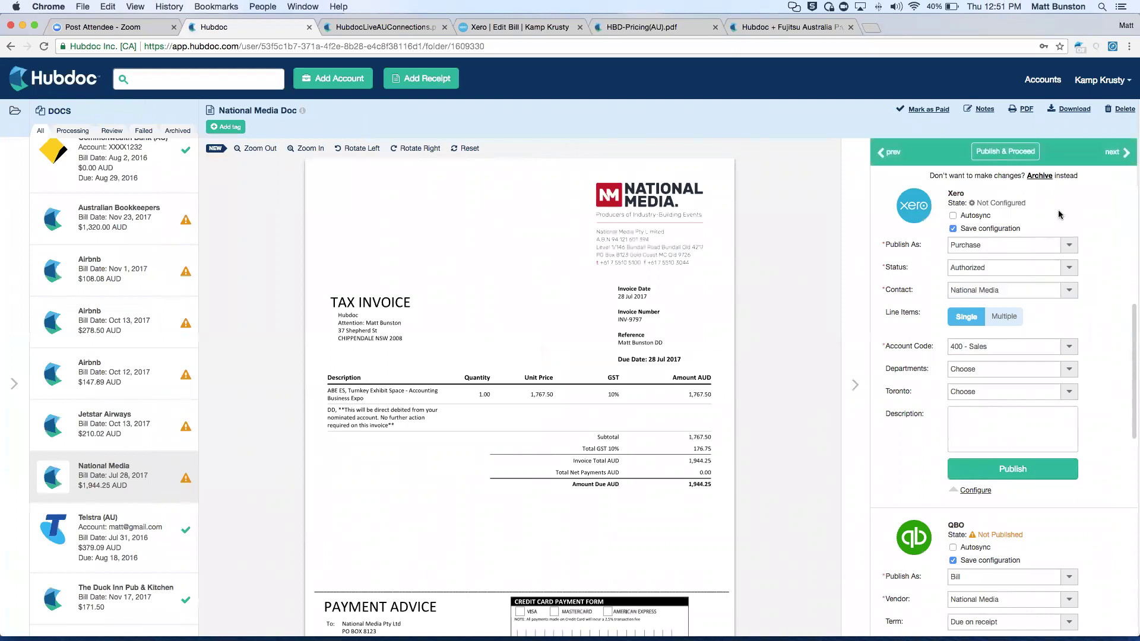
click(970, 243)
click(977, 270)
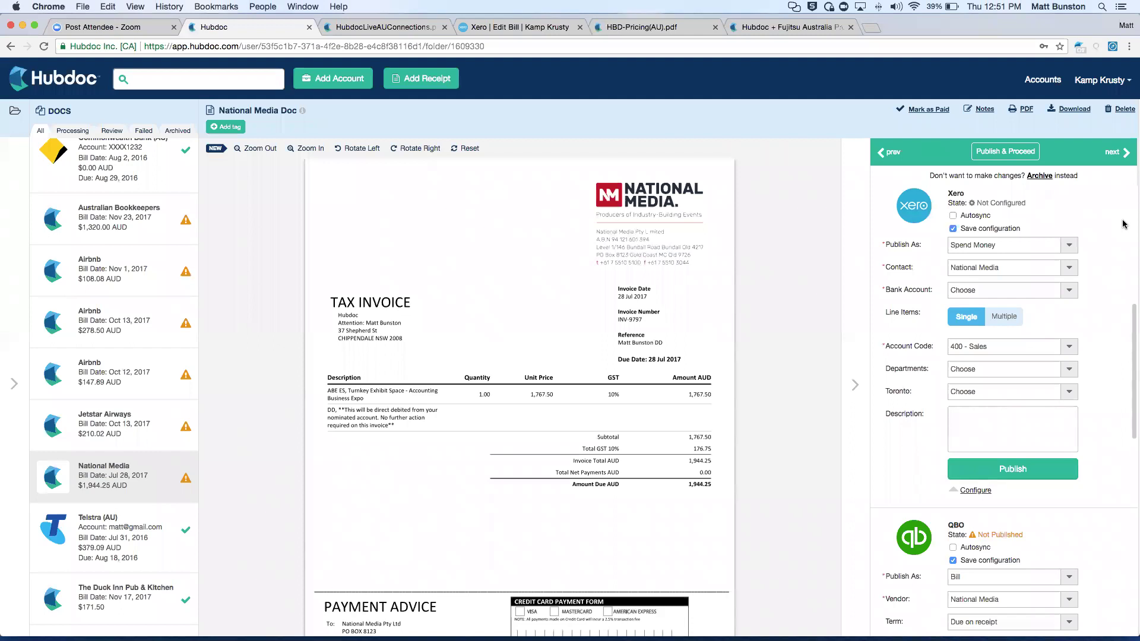
scroll(1119, 243, up, 1)
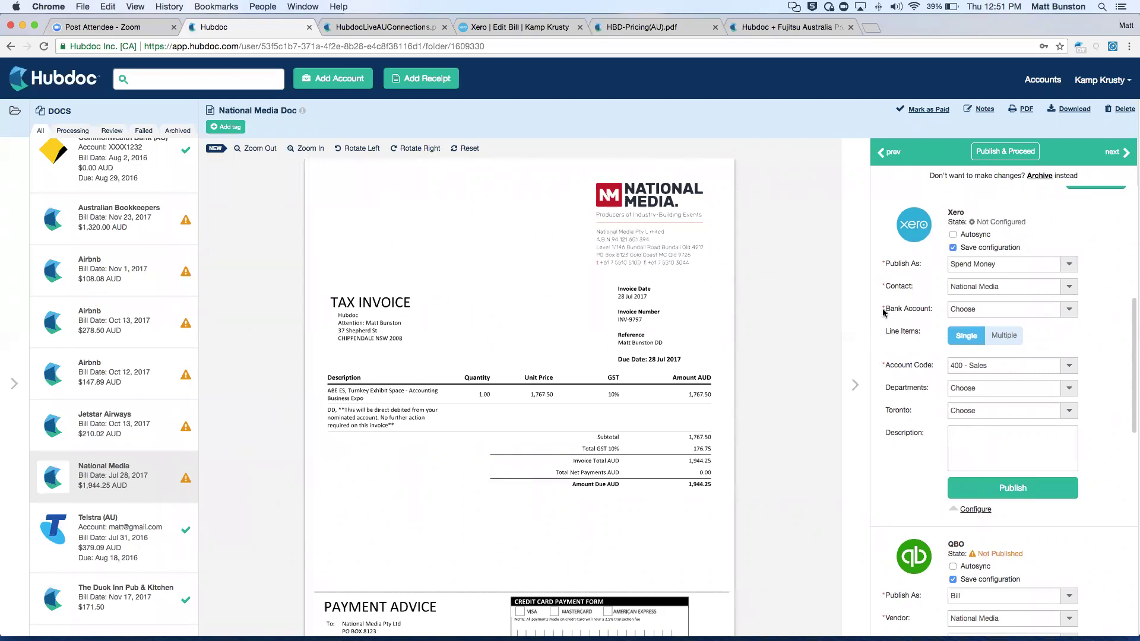
click(310, 84)
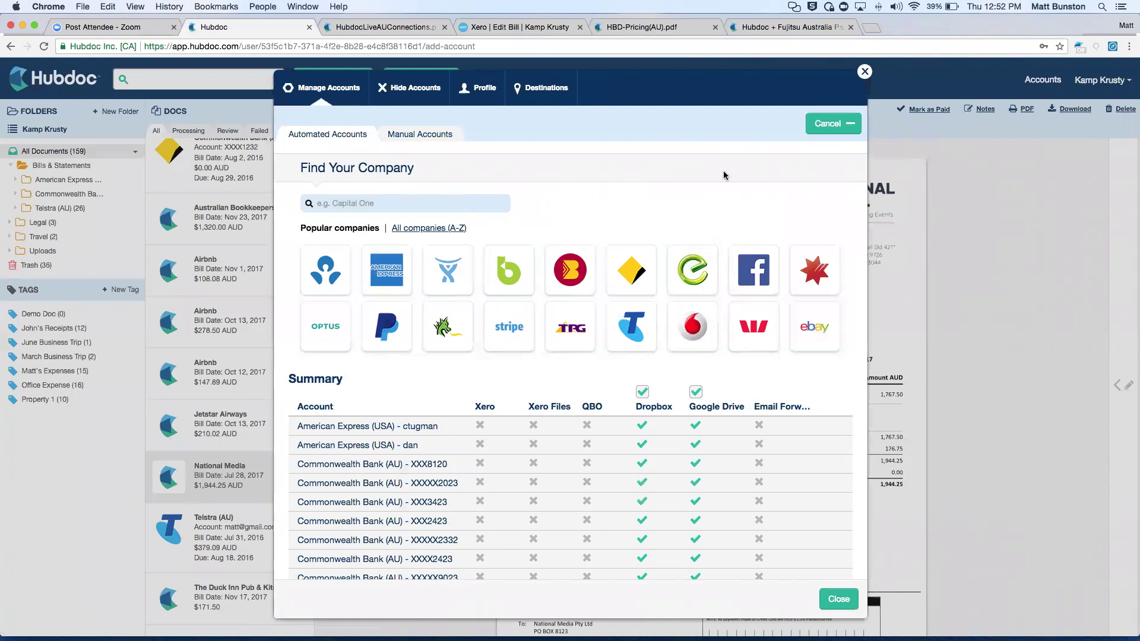
Dismiss the Add Account window and filter documents to one Commonwealth Bank account subfolder.
key(Escape)
scroll(265, 292, up, 3)
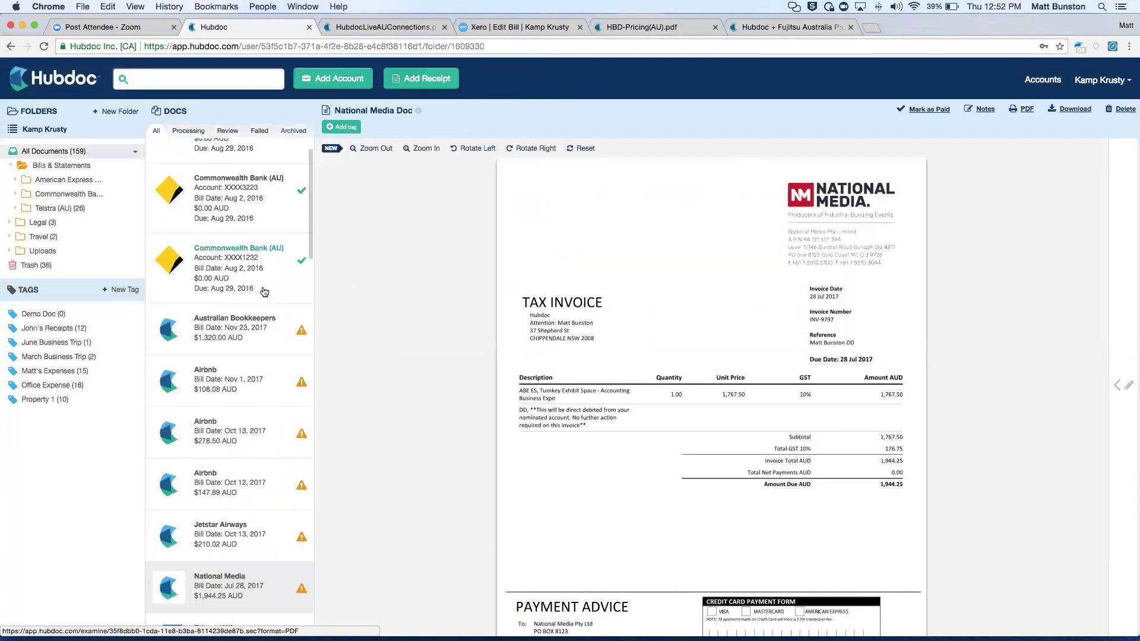
scroll(265, 292, down, 4)
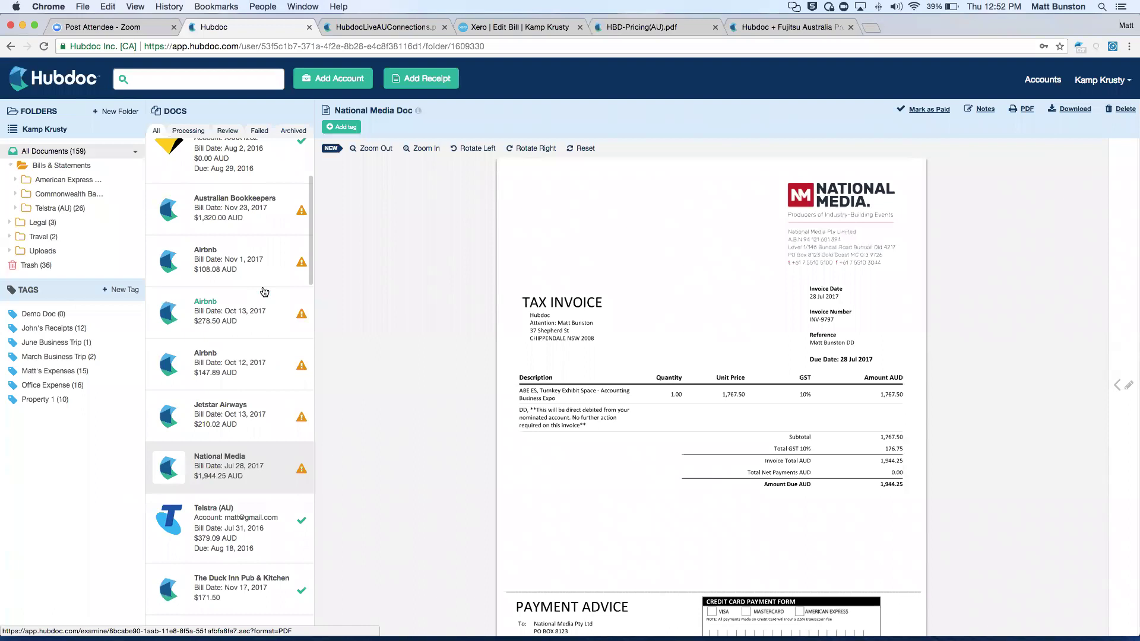
scroll(264, 292, up, 1)
scroll(299, 268, down, 2)
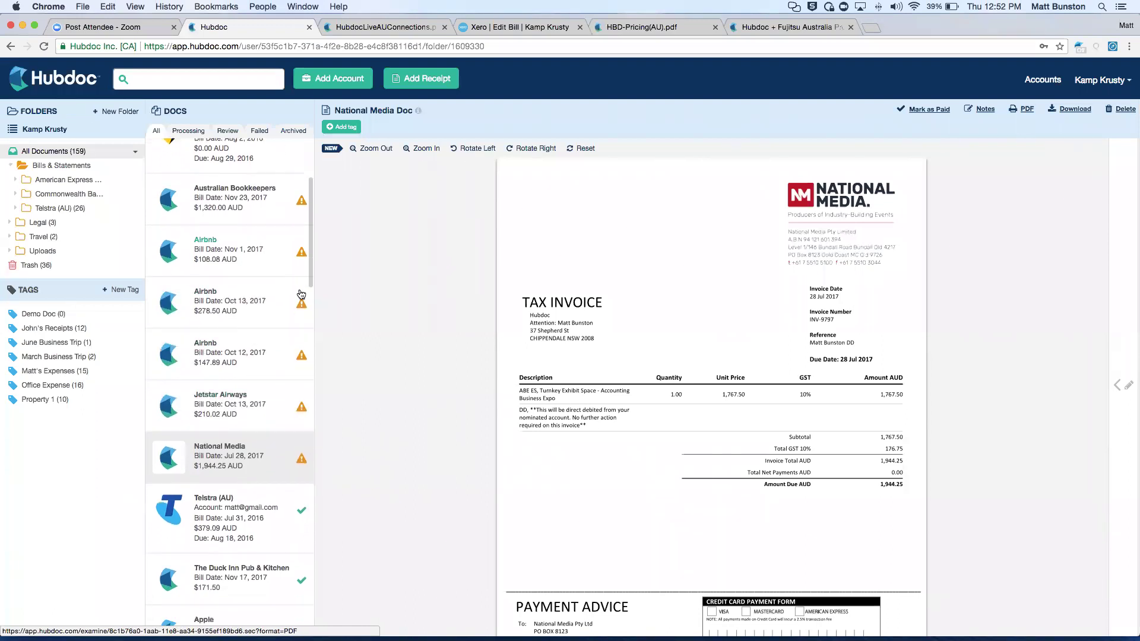
scroll(226, 315, up, 2)
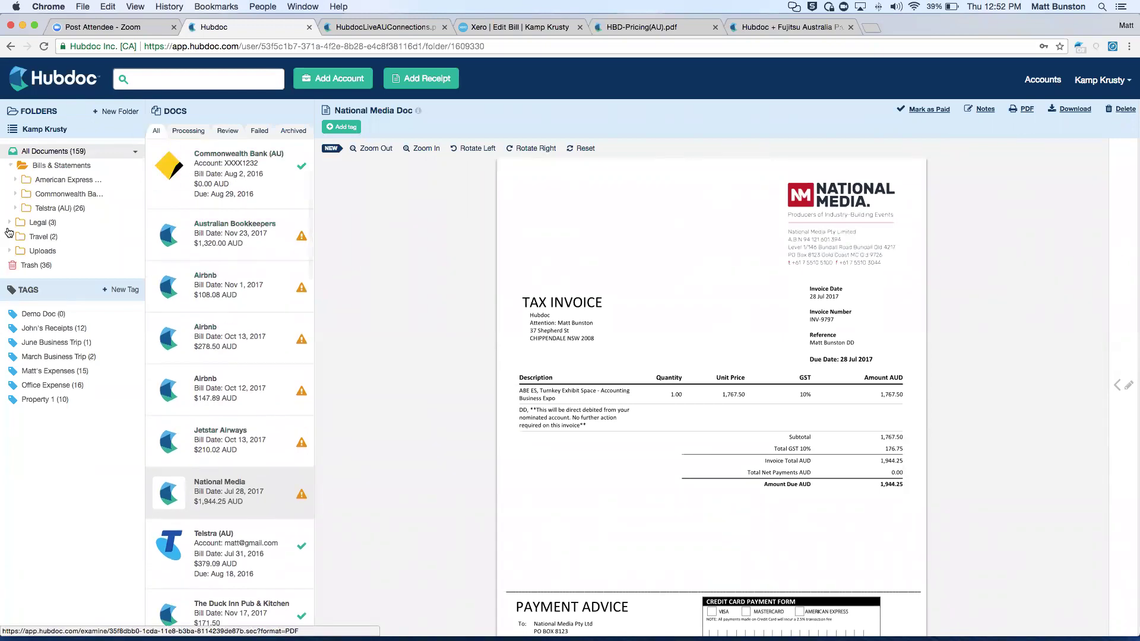
click(17, 196)
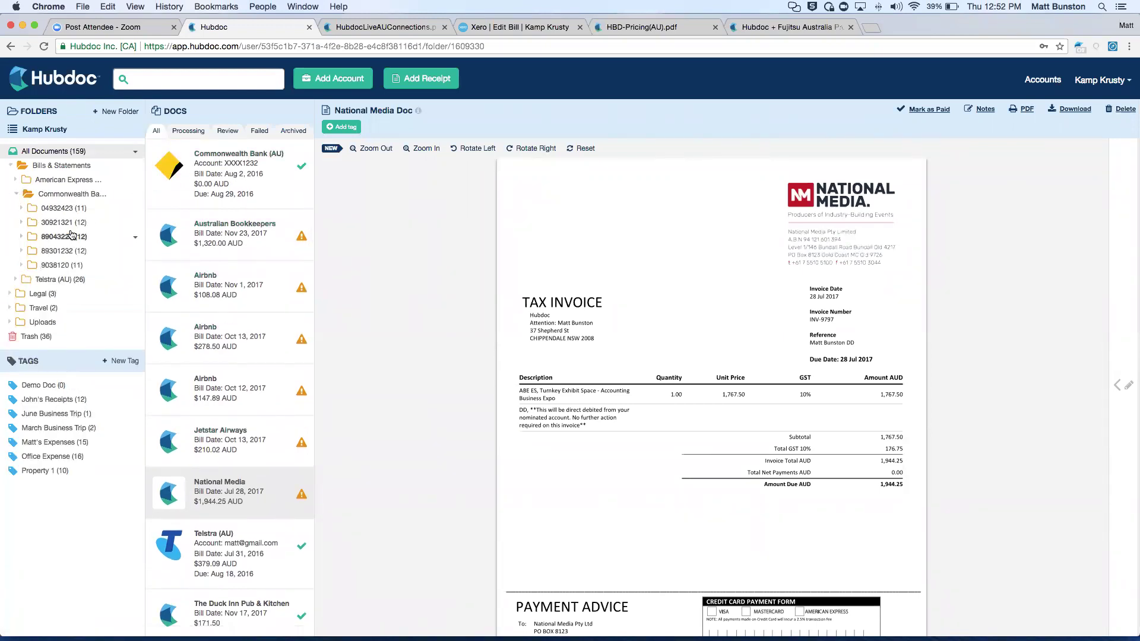
click(65, 236)
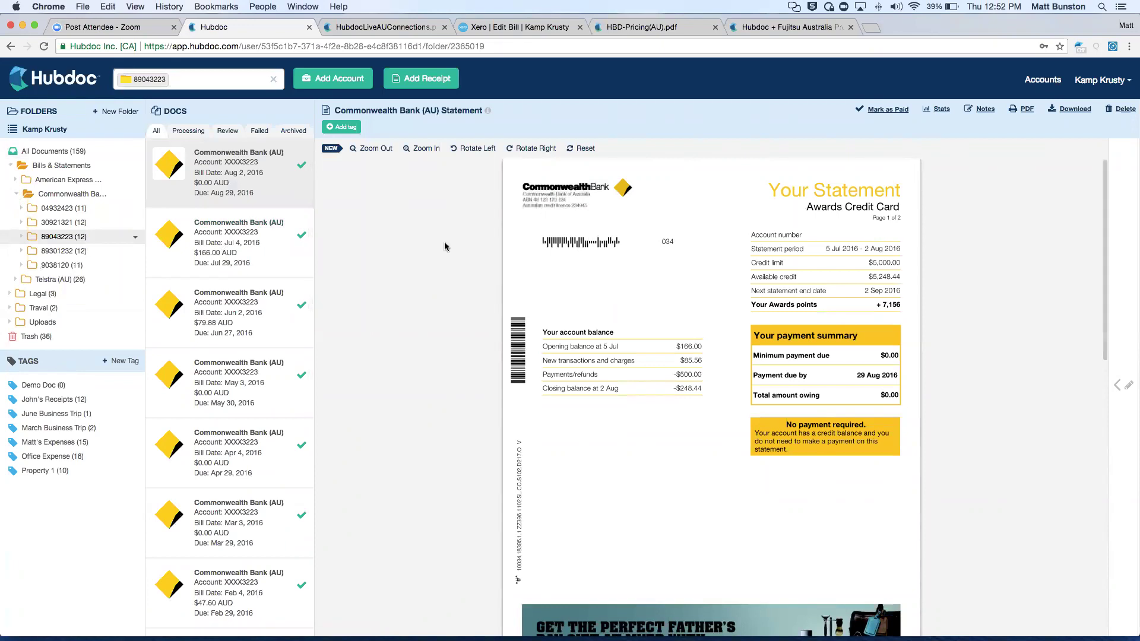
Collapse the Commonwealth Bank folder, clear the filter, and bring up HBD-Pricing(AU).pdf.
click(15, 198)
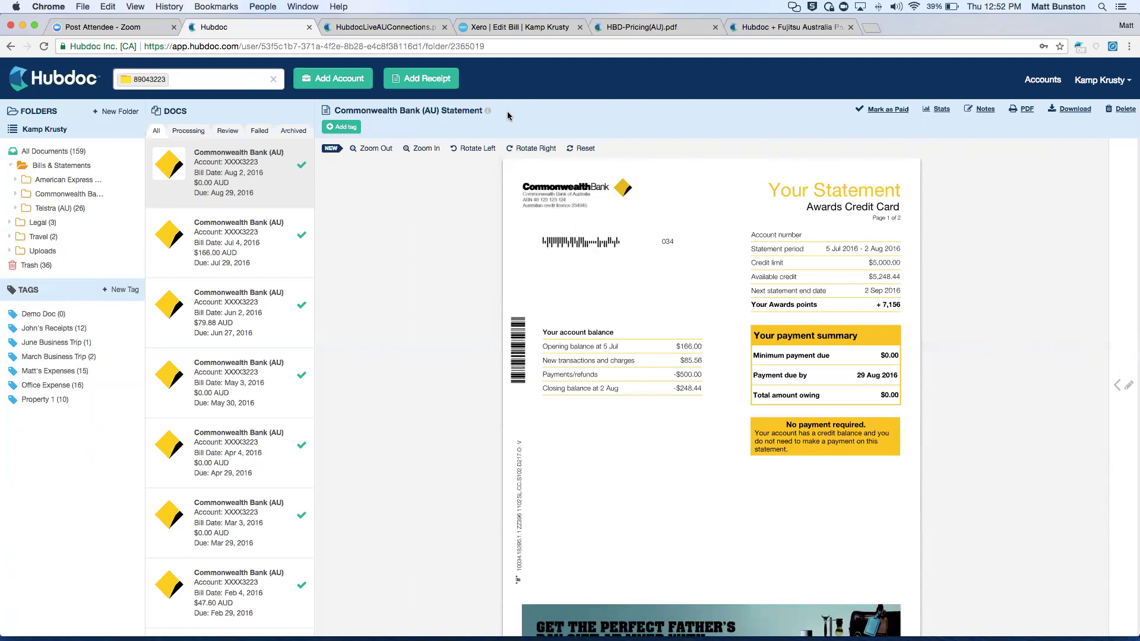
click(276, 82)
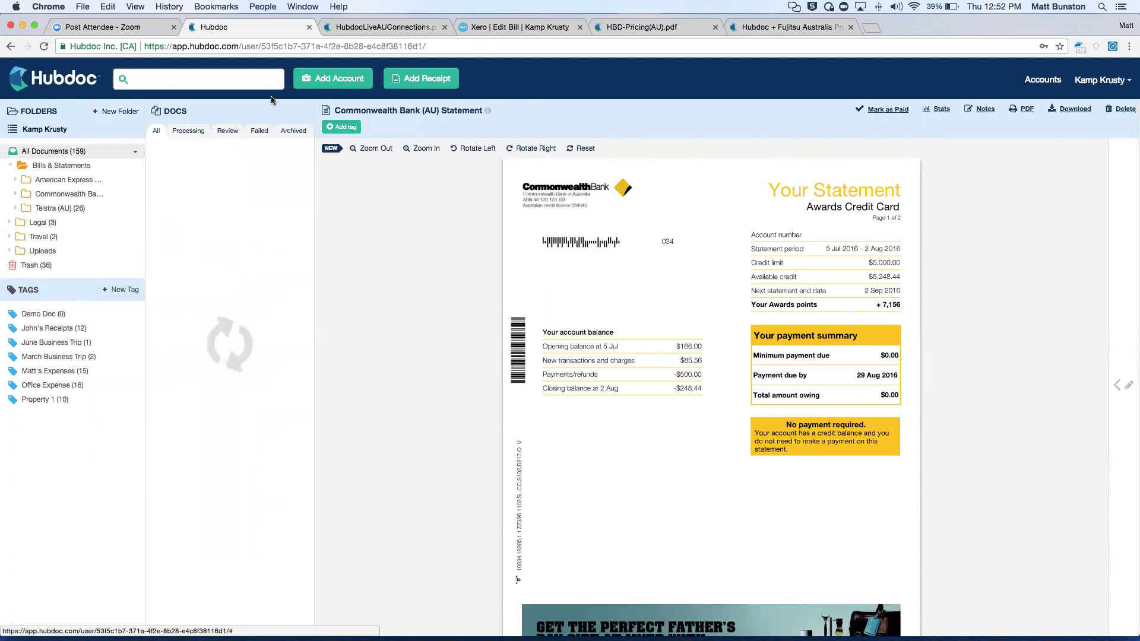
scroll(249, 389, down, 4)
scroll(248, 388, up, 1)
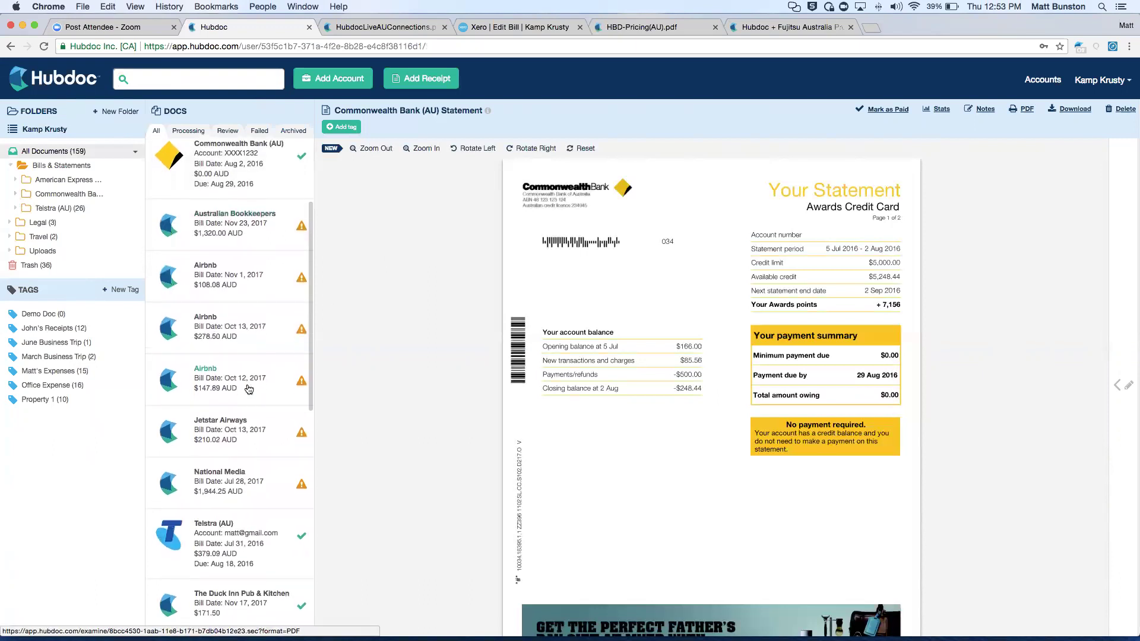
click(631, 28)
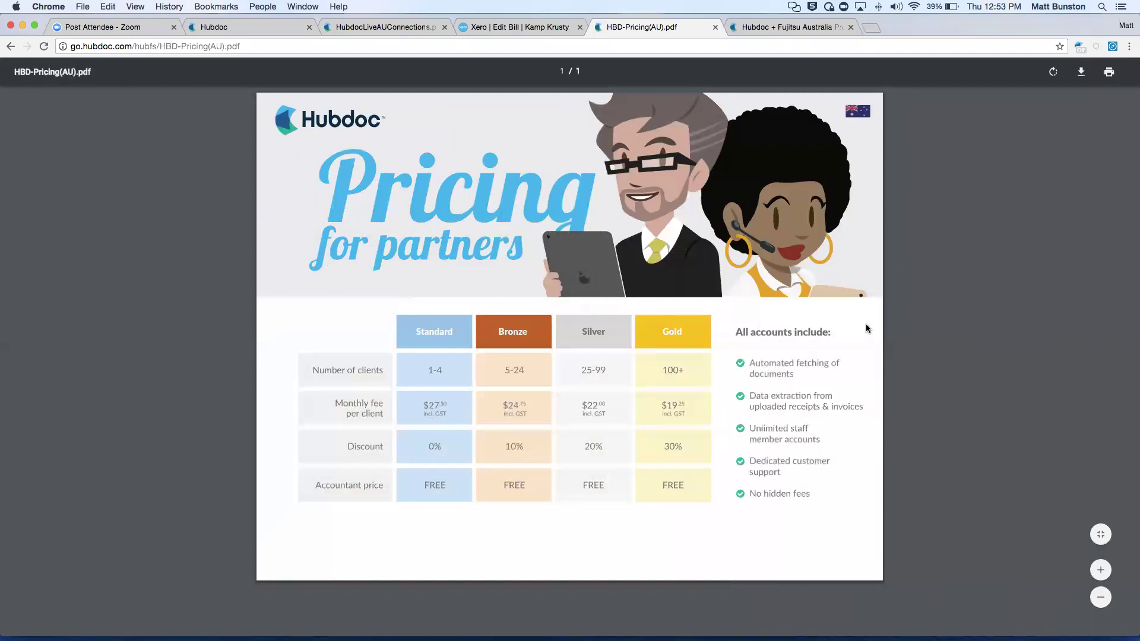
Zoom the pricing PDF slightly, then move to the 'Hubdoc + Fujitsu Australia' ScanSnap promotion page.
key(super+equal)
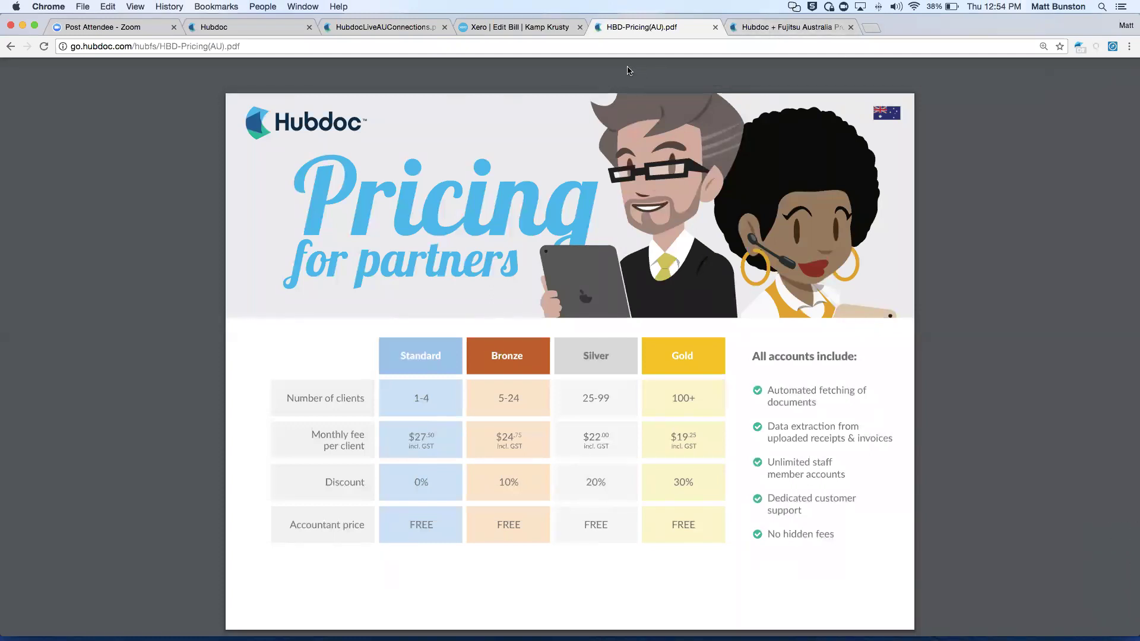
click(769, 27)
scroll(544, 379, up, 3)
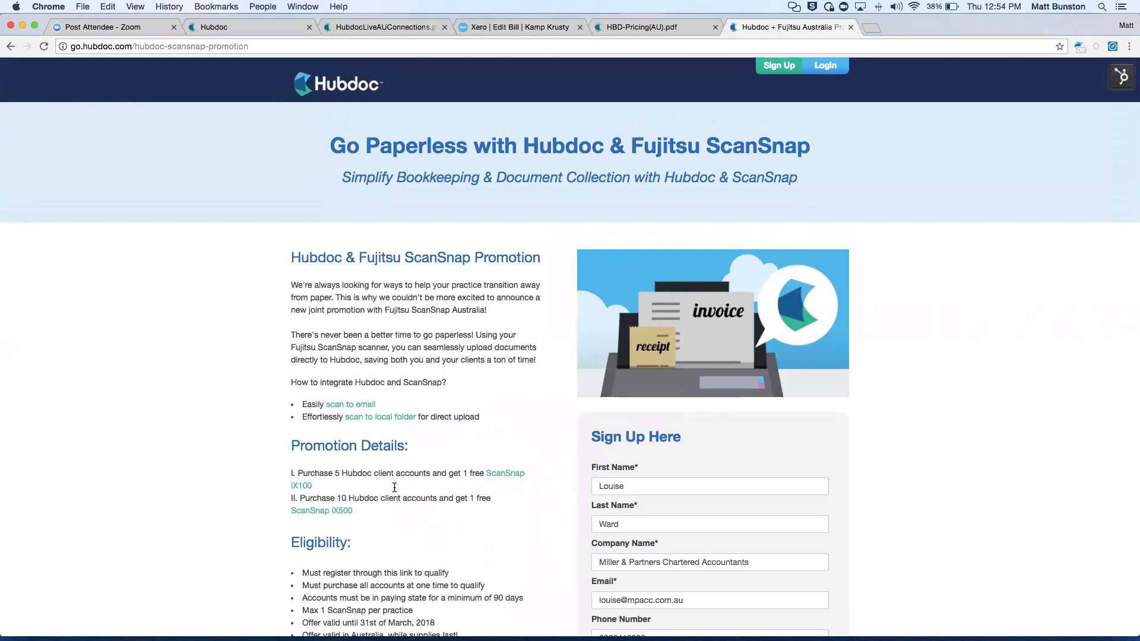
Highlight the ScanSnap iX100 and iX500 offers, scroll the page, then return to the Hubdoc documents.
drag(369, 515, 245, 476)
click(508, 533)
scroll(415, 520, down, 1)
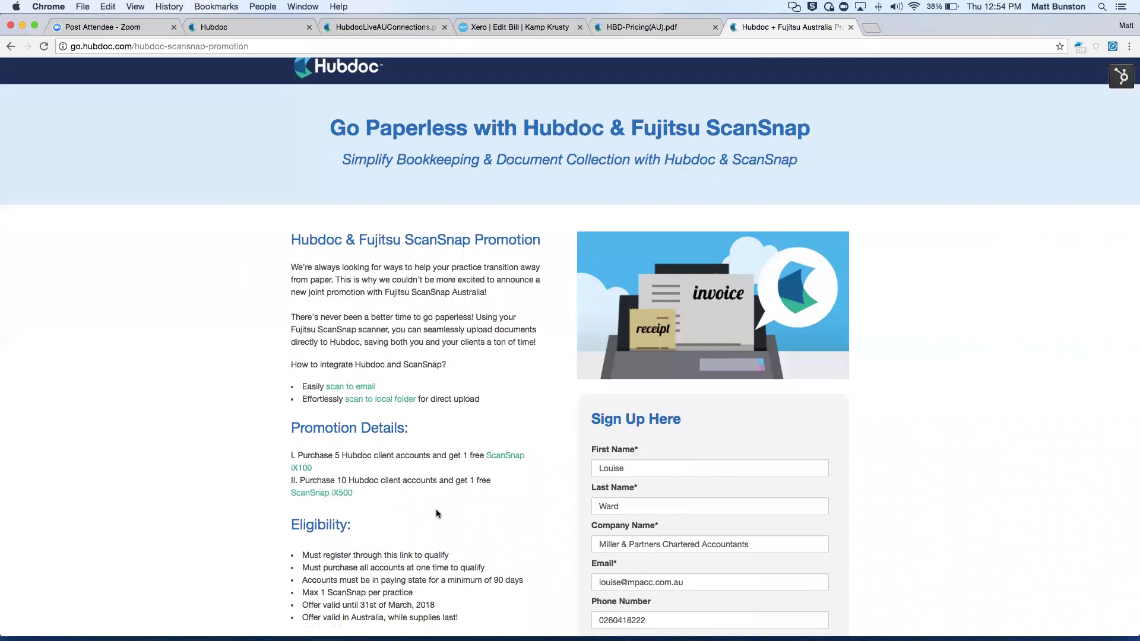
scroll(437, 515, down, 2)
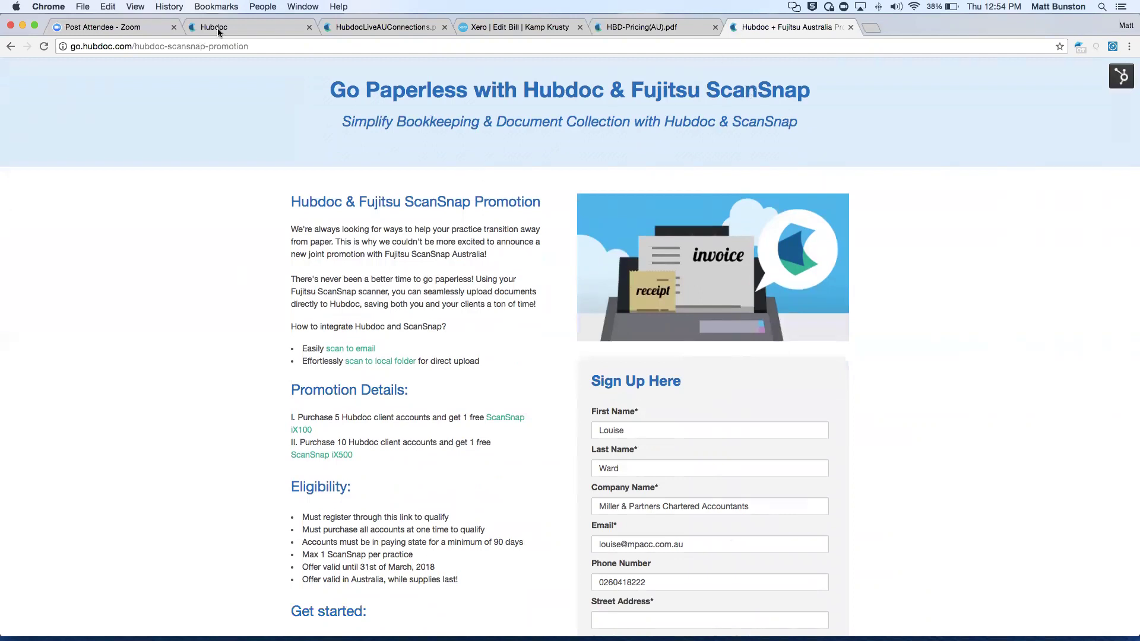
key(super+2)
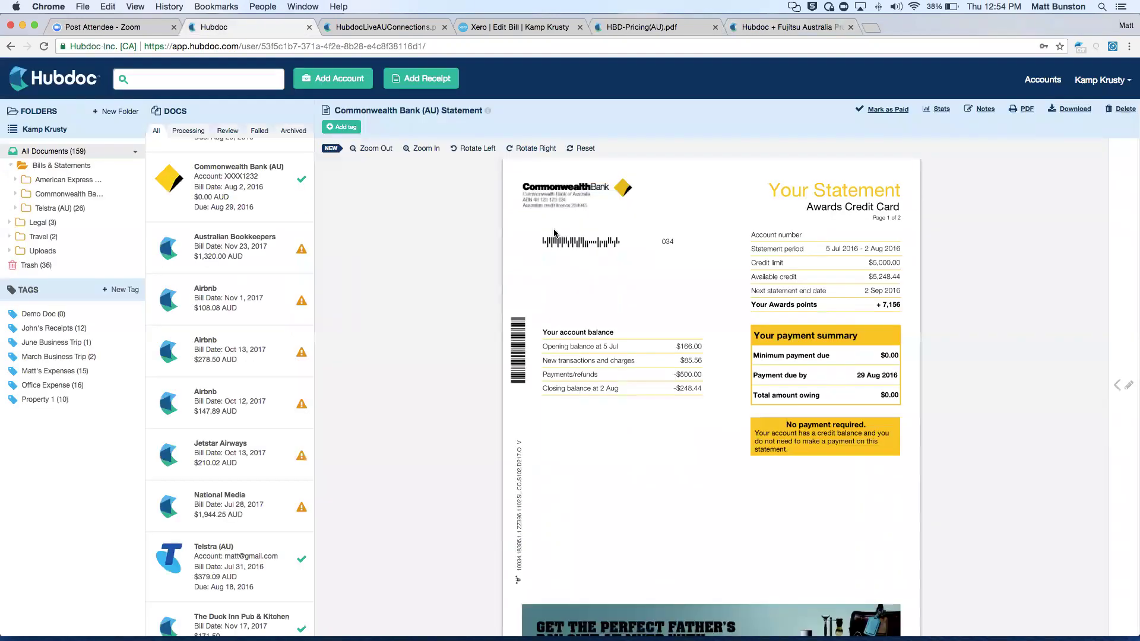
Bring the HBD-Pricing(AU).pdf partner pricing tiers back on screen.
click(626, 33)
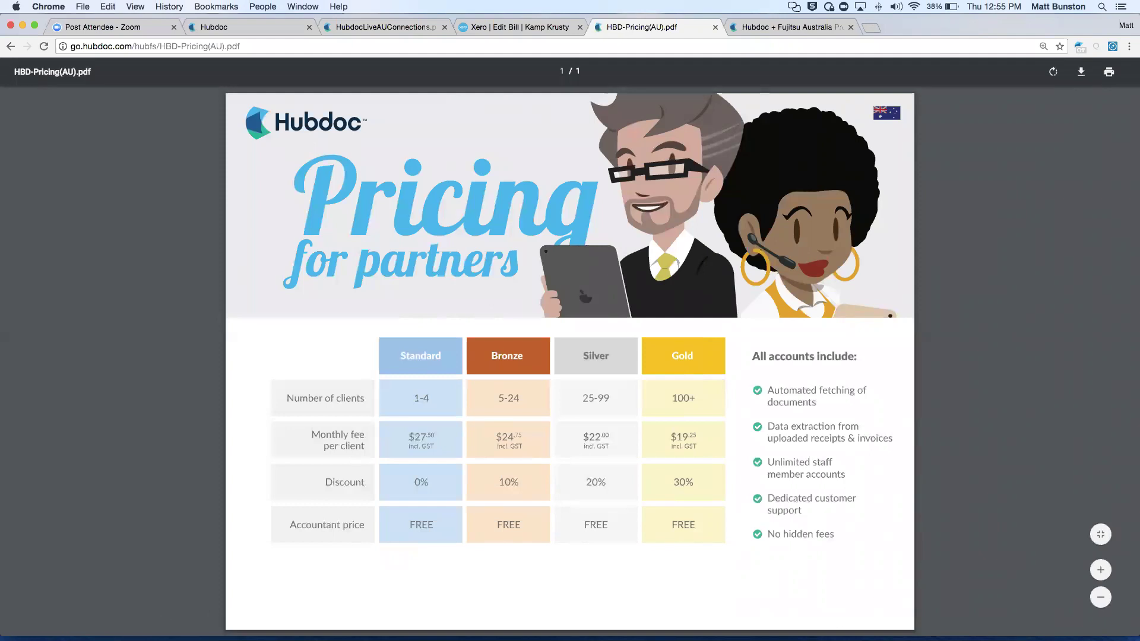
Switch from the HBD-Pricing(AU).pdf in Chrome to Finder with Cmd+Tab.
key(super+Tab)
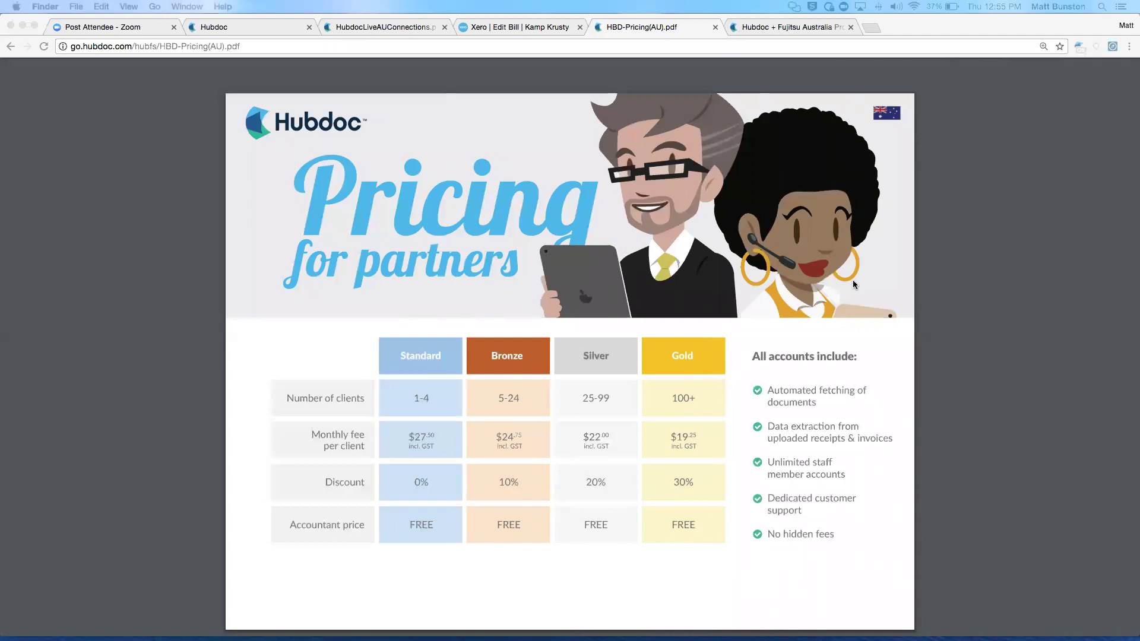
Open Hubdoc's Create Account page at app.hubdoc.com/signup/ in a new tab.
click(874, 28)
text(app)
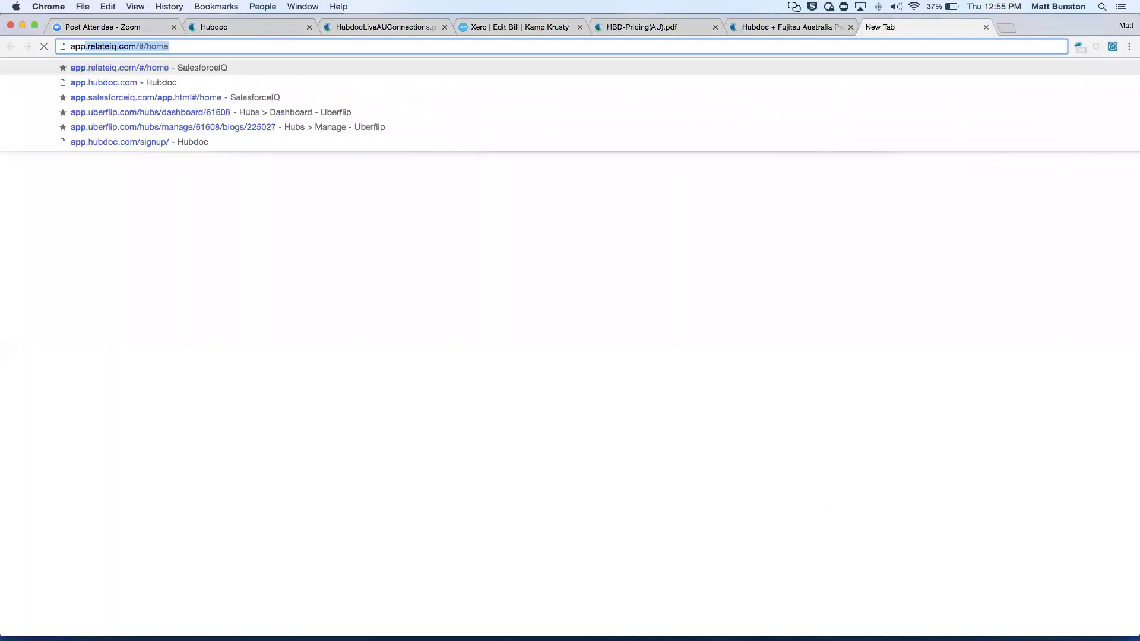
text(hud)
key(BackSpace)
key(BackSpace)
key(BackSpace)
text(.hubdoc.com.)
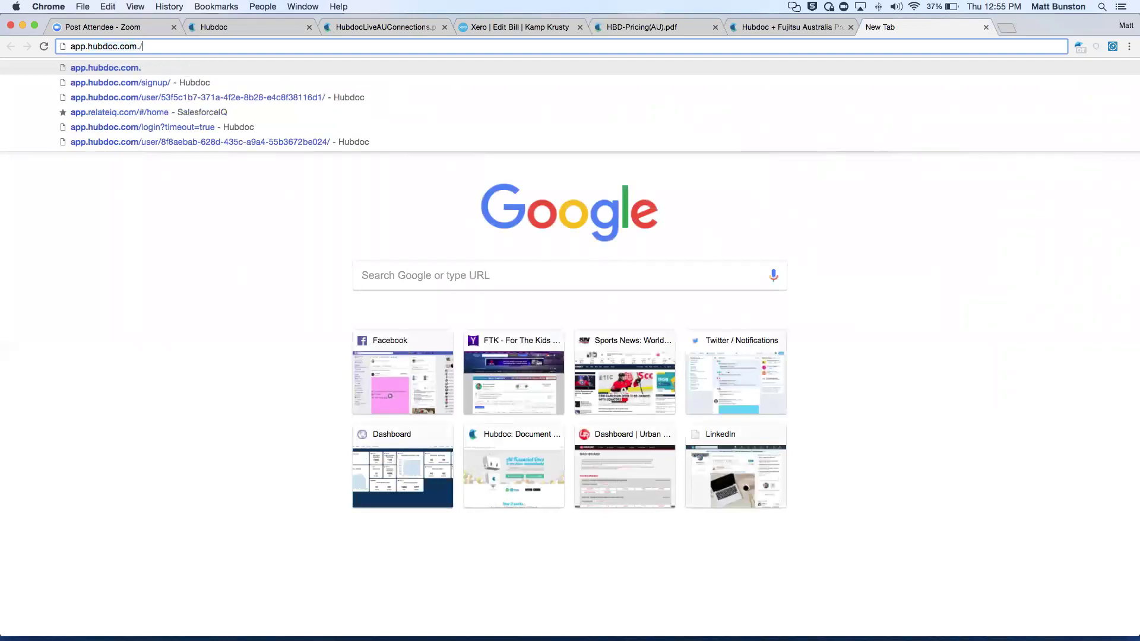
text(/)
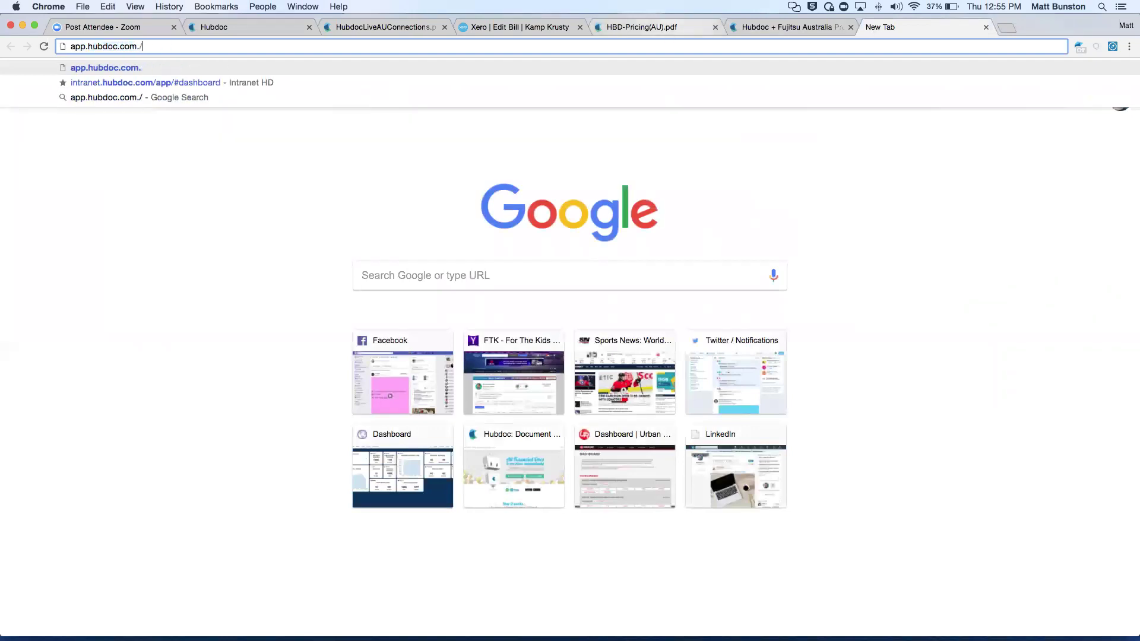
click(210, 86)
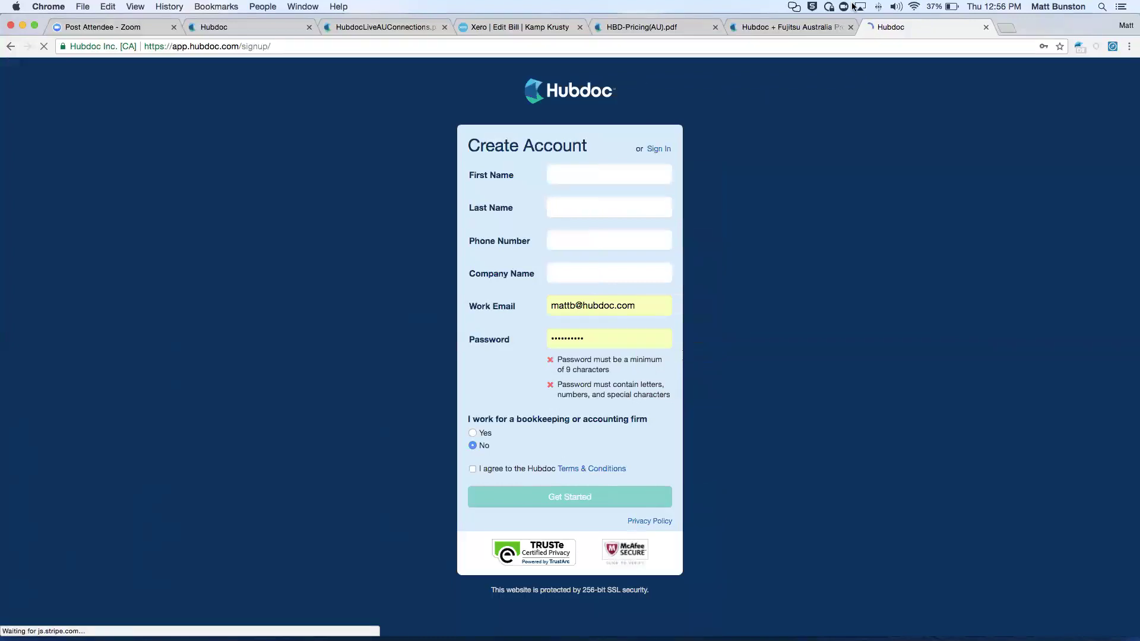
Bring back the Hubdoc + Fujitsu Australia ScanSnap promotion tab and scroll through its details.
click(778, 28)
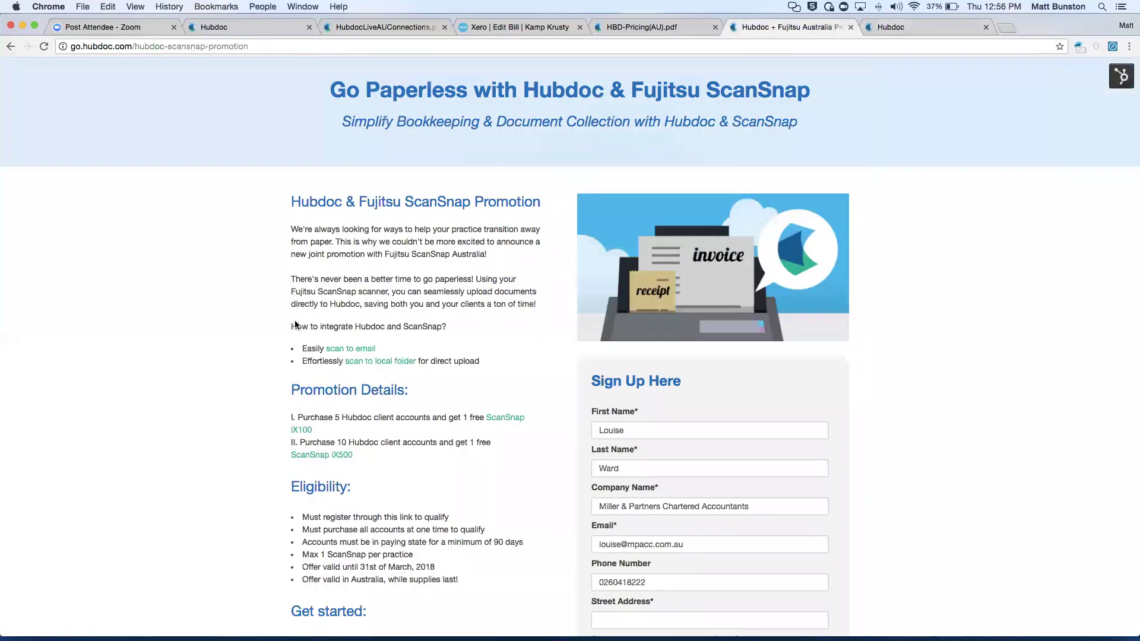
scroll(440, 582, down, 1)
scroll(487, 519, down, 5)
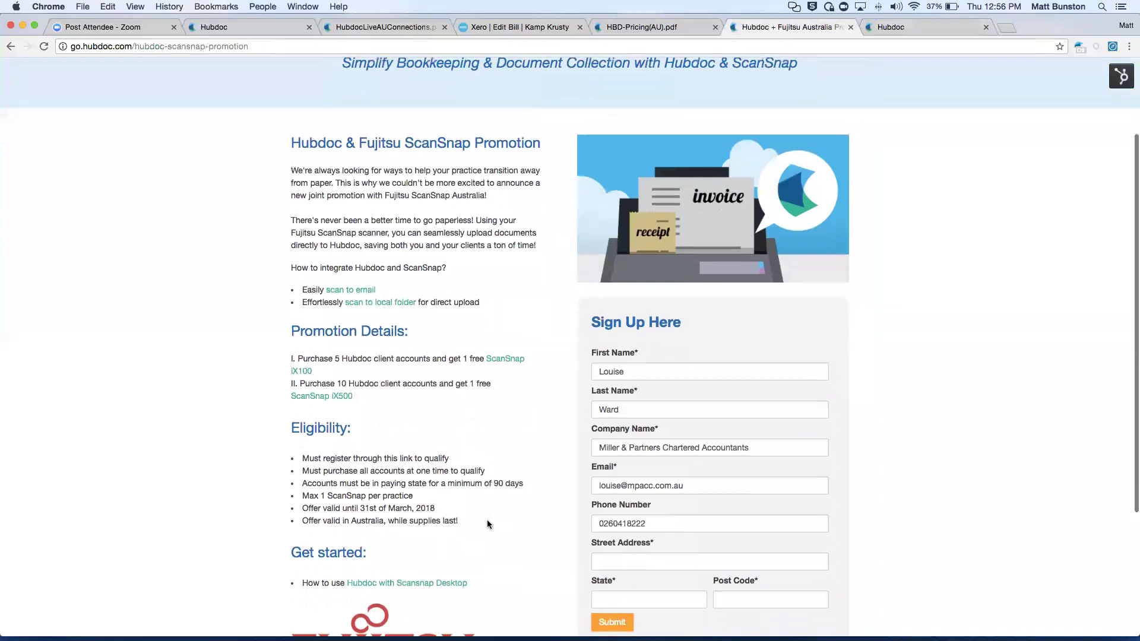
scroll(517, 443, up, 2)
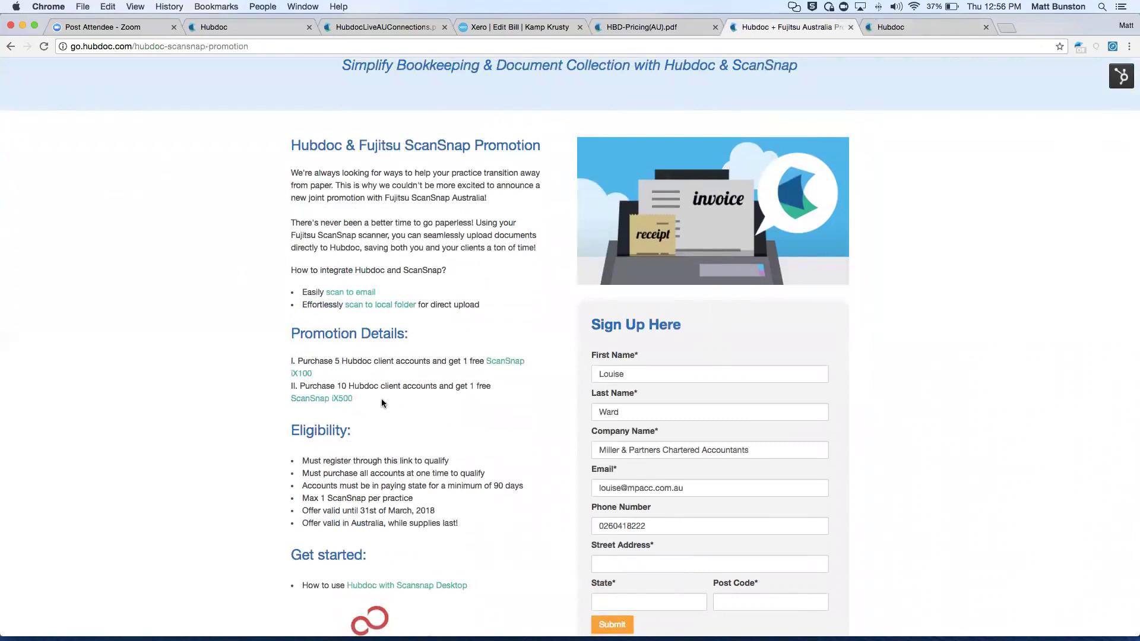
Go back to the Hubdoc tab showing the Commonwealth Bank (AU) Awards Credit Card statement.
click(241, 28)
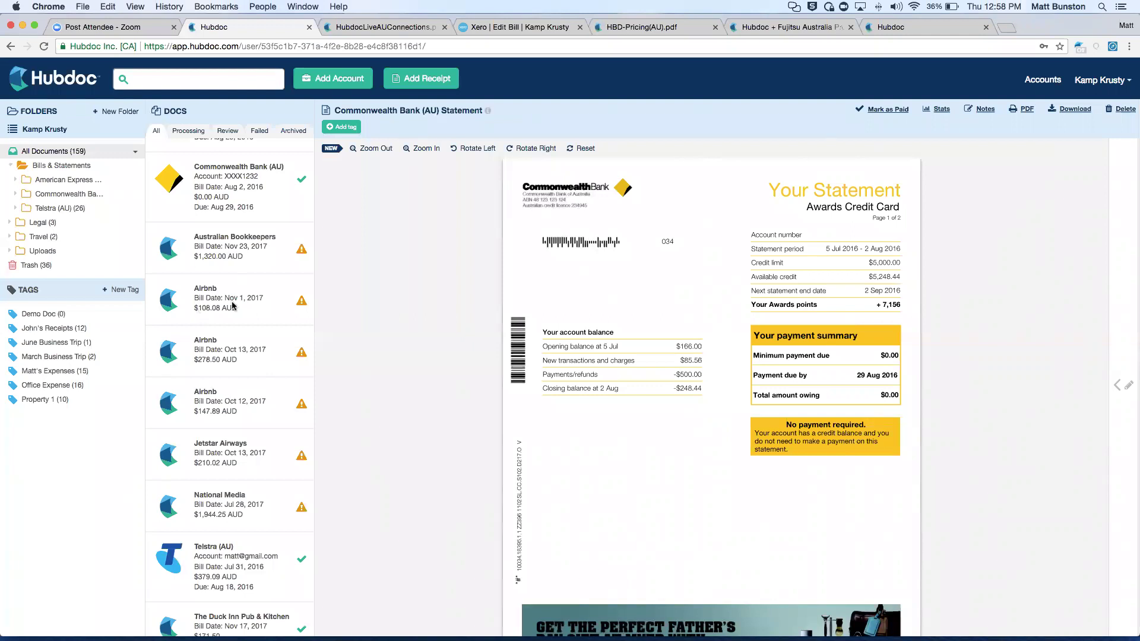
Open the Add Receipt window with its drag-and-drop area and submit-by-email address.
scroll(237, 304, down, 1)
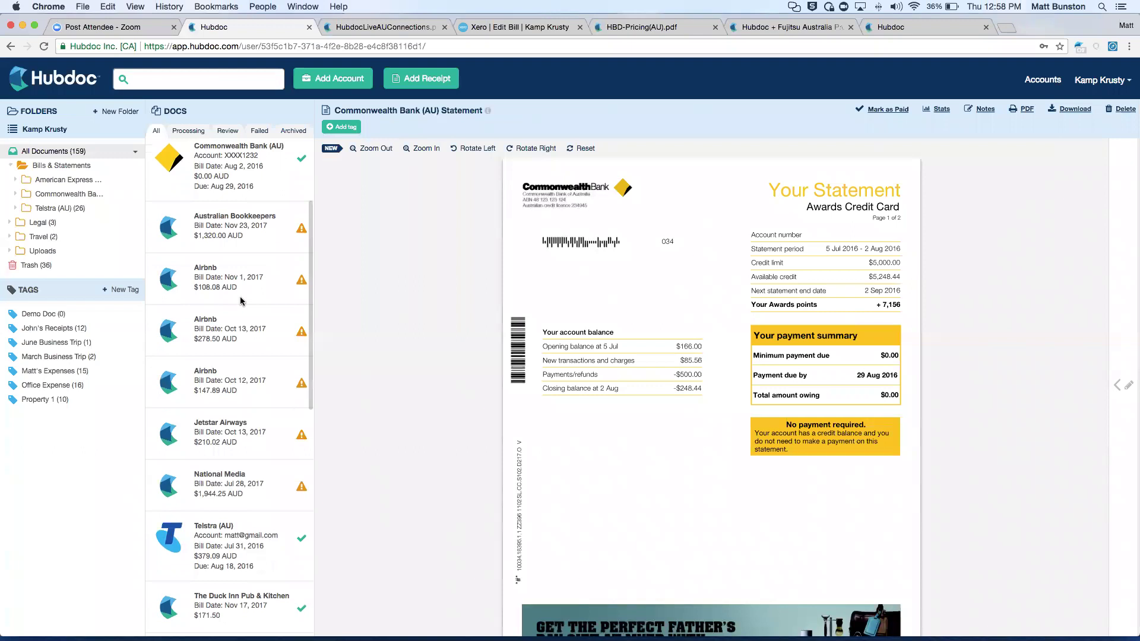
scroll(241, 300, up, 1)
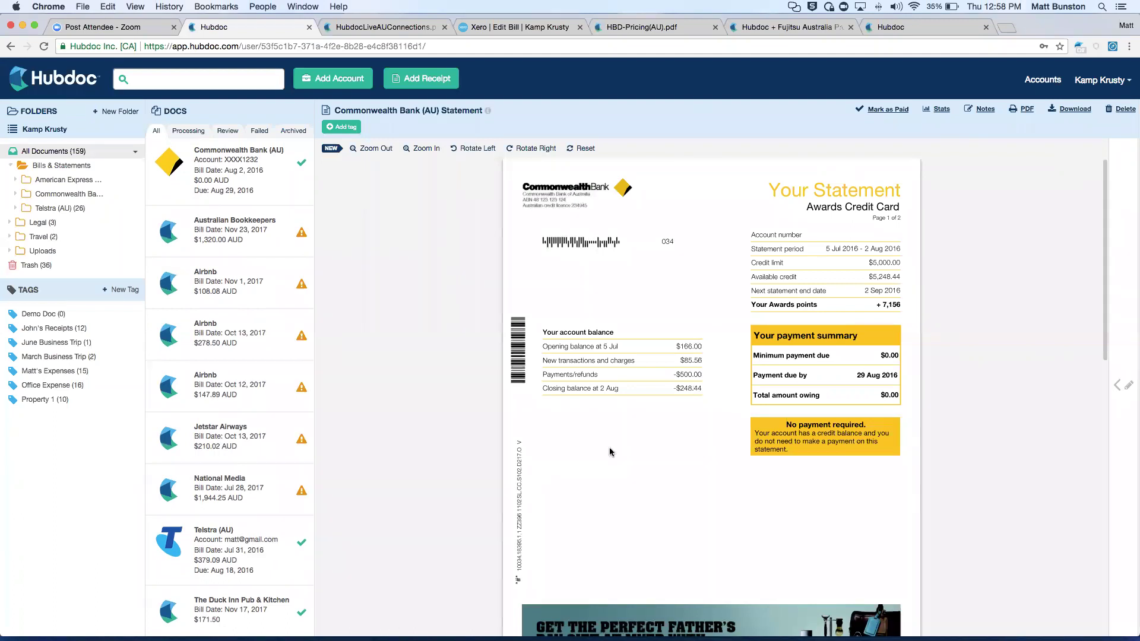
click(419, 79)
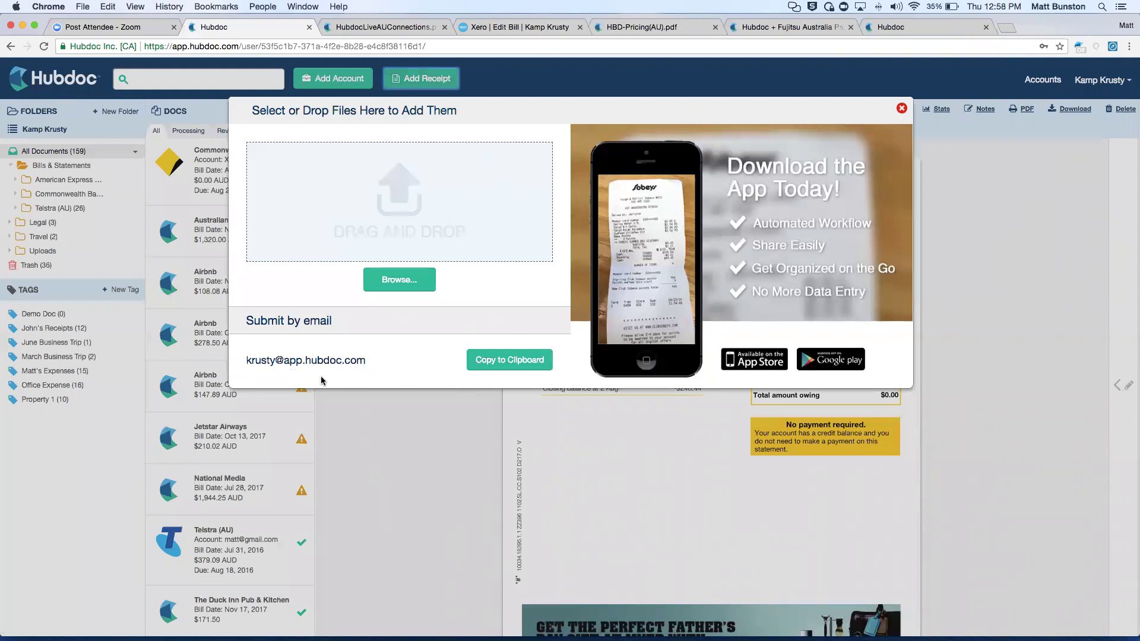
Close the Add Receipt window, reopen it, then close it again.
click(353, 445)
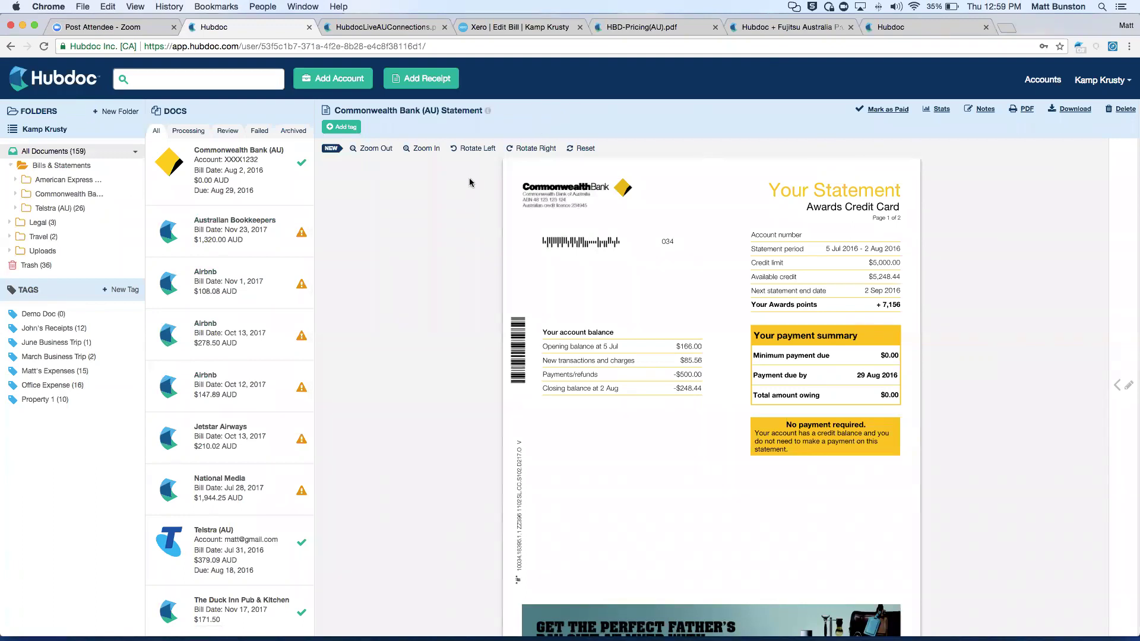
click(407, 82)
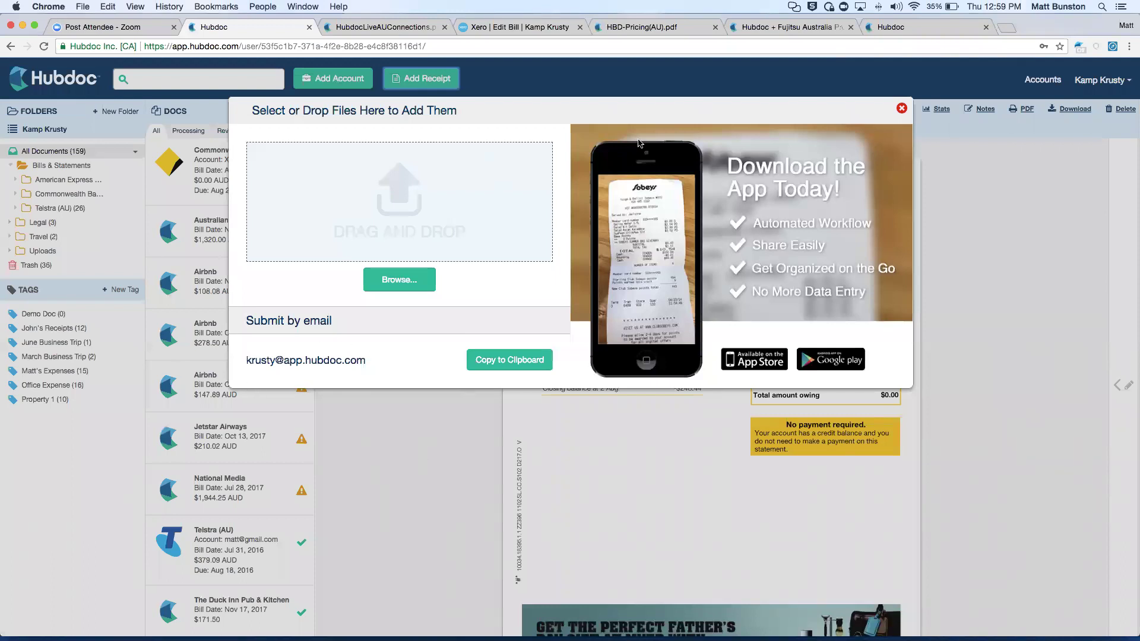
click(900, 109)
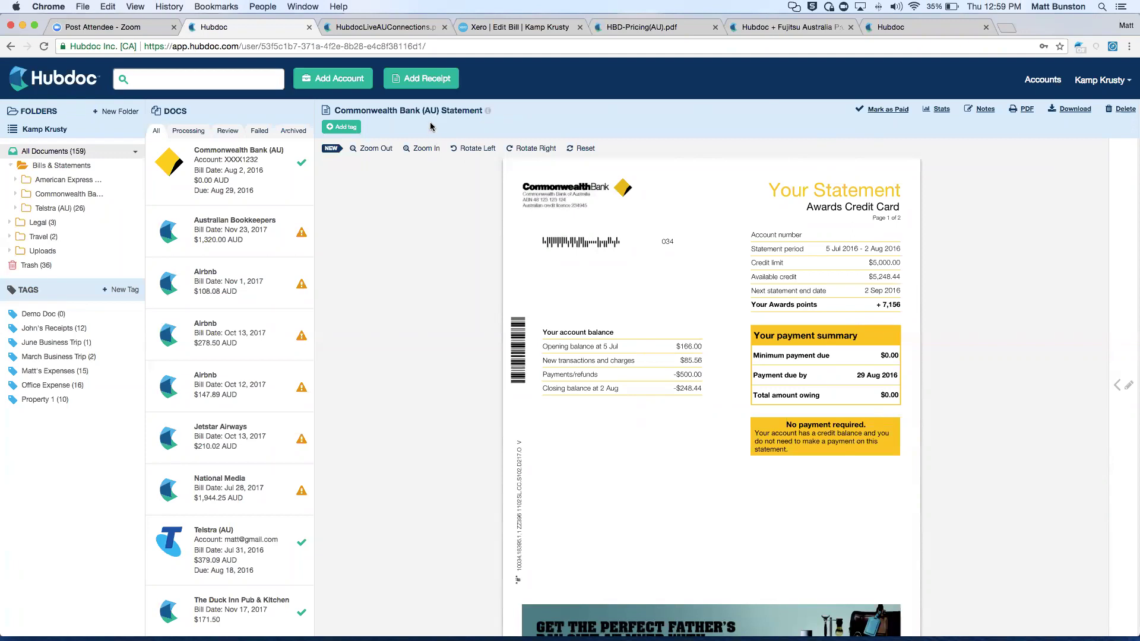
Switch from Kamp Krusty to My Hubdoc, dismiss the Xero HQ popup, and open Manage Users.
click(52, 135)
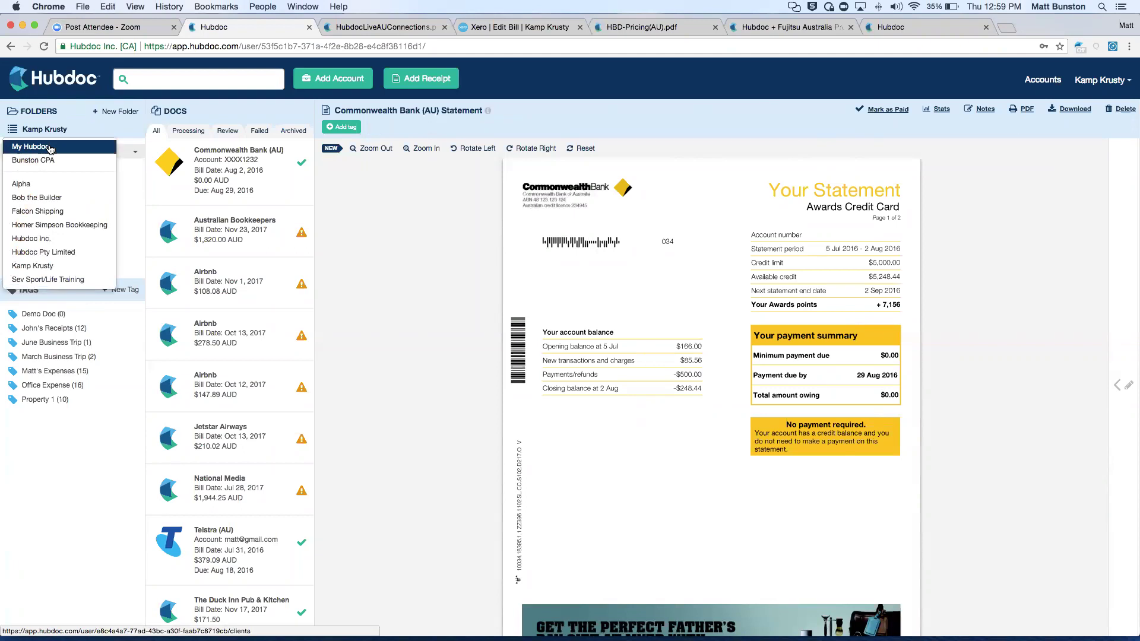
click(50, 149)
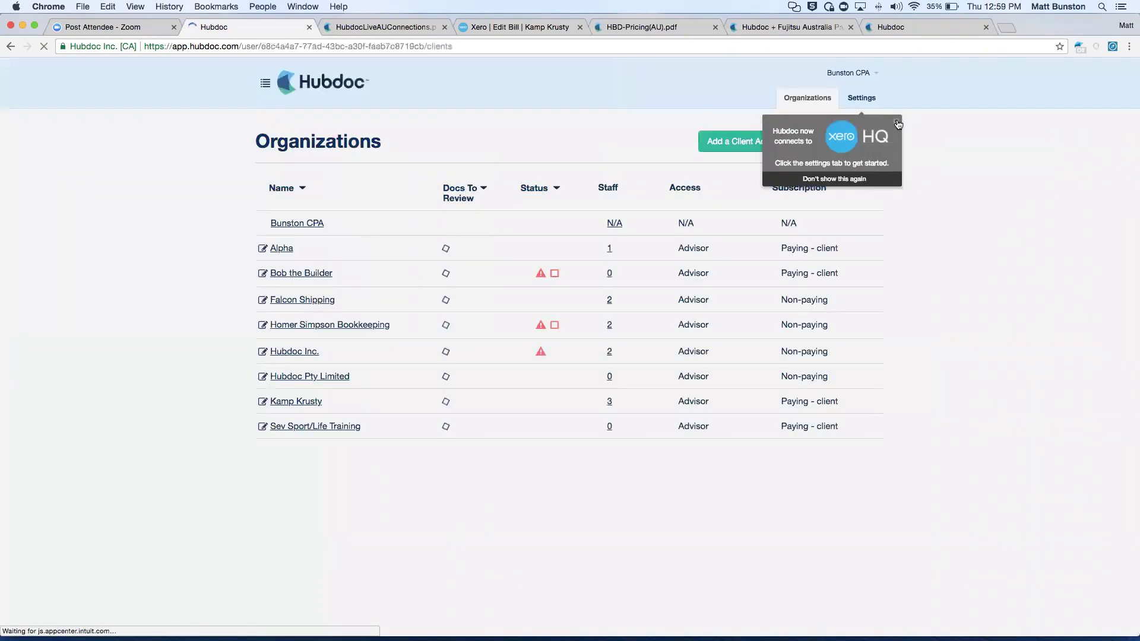
click(898, 124)
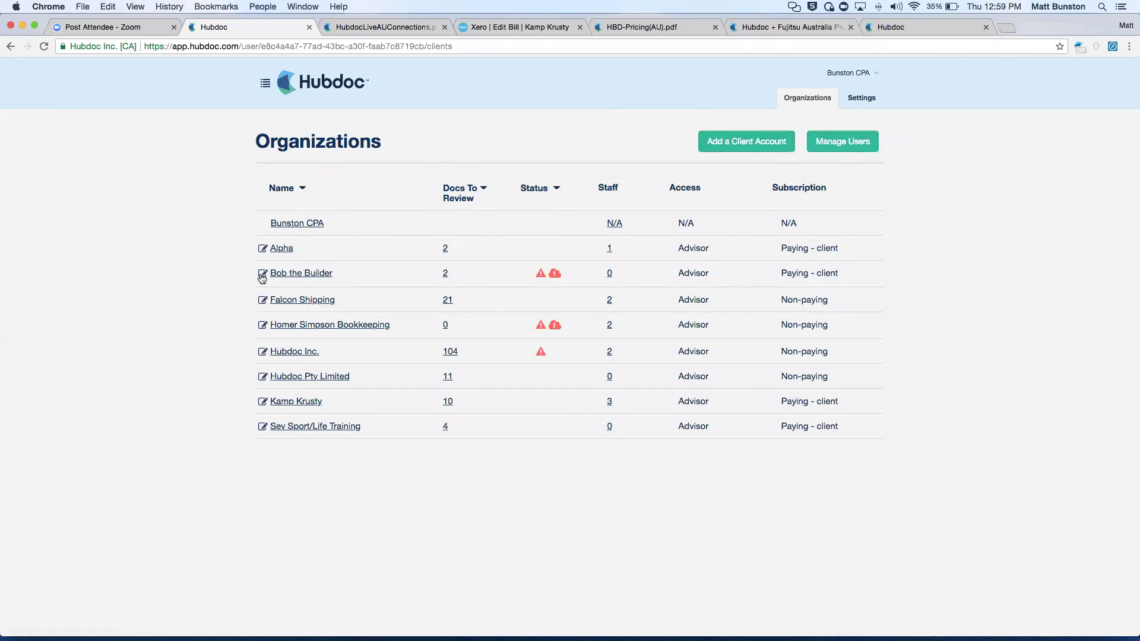
click(851, 138)
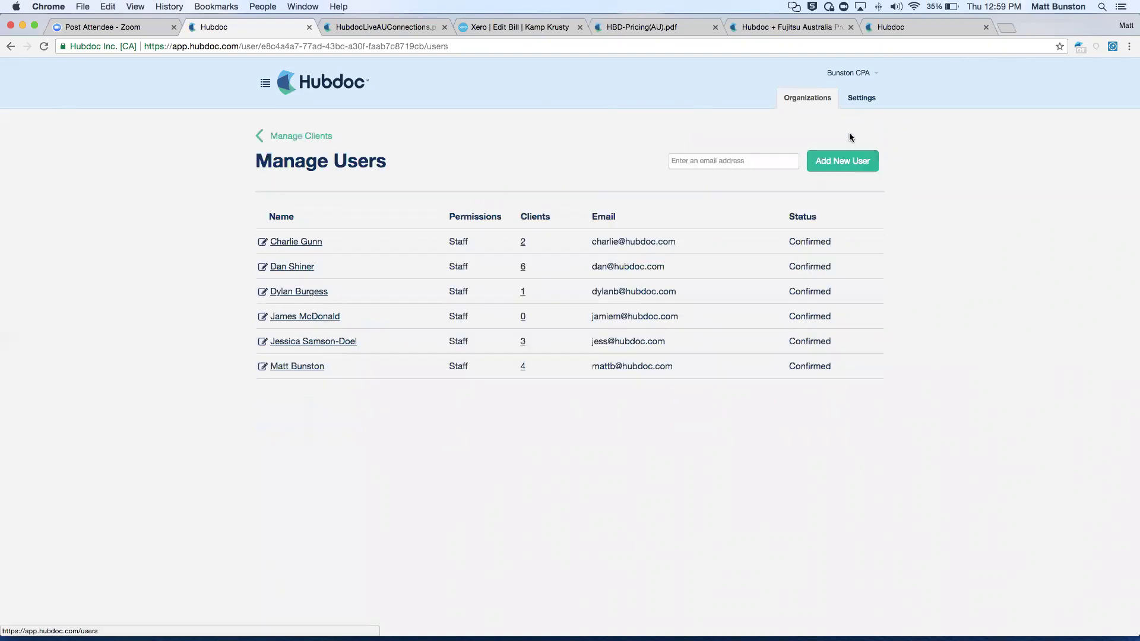
Expand one staff member's client access, collapse it, and go back to Organizations.
click(677, 162)
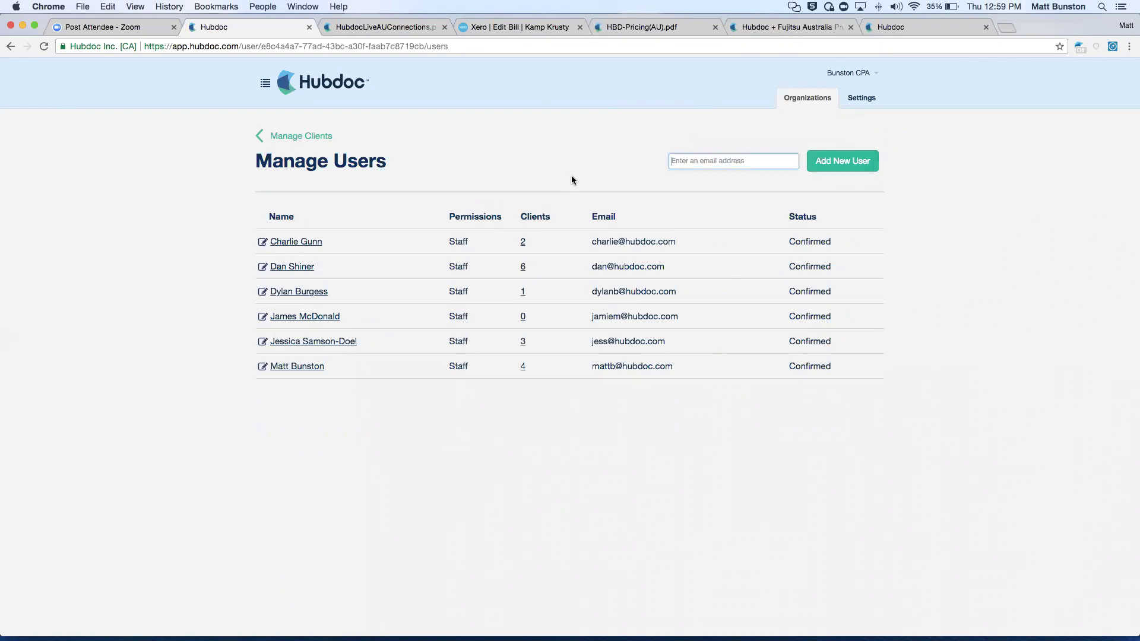
click(328, 343)
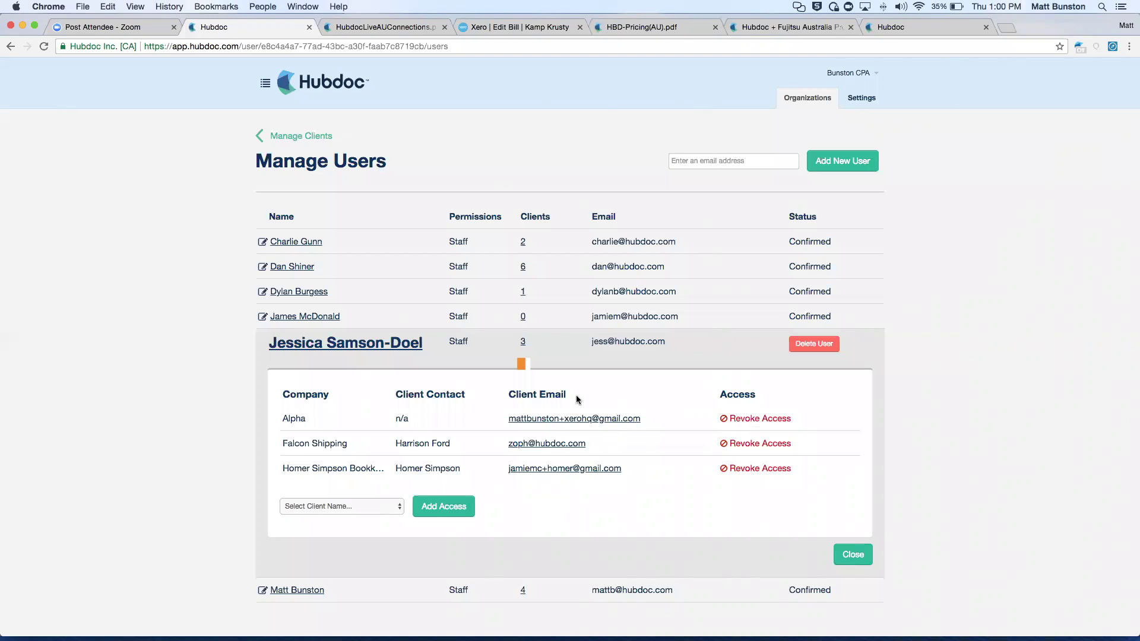
click(341, 349)
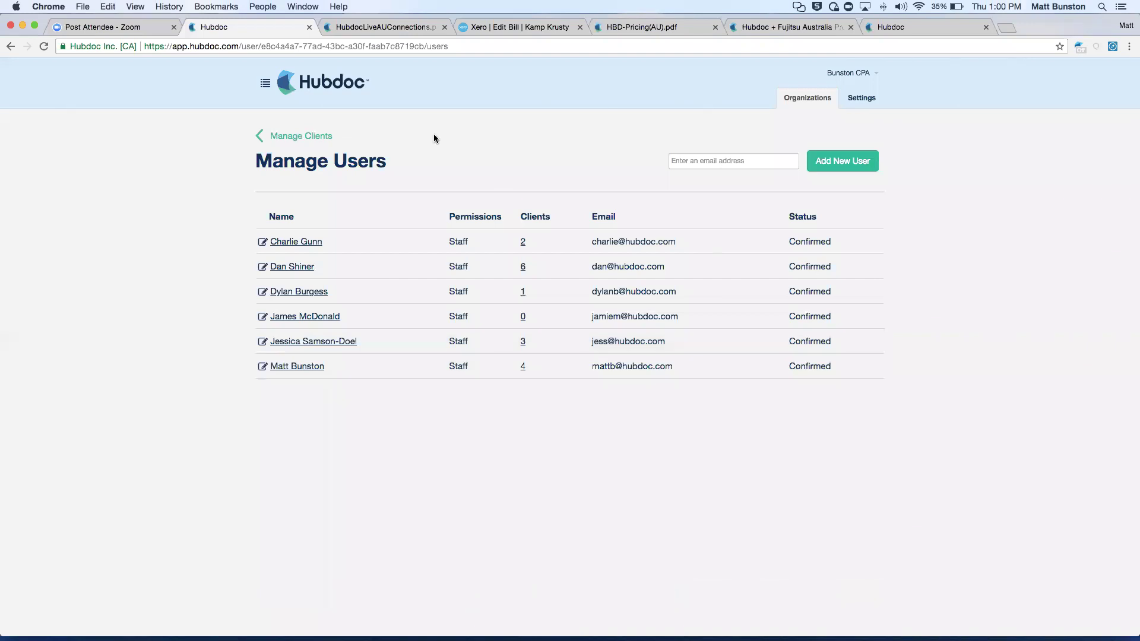
click(301, 135)
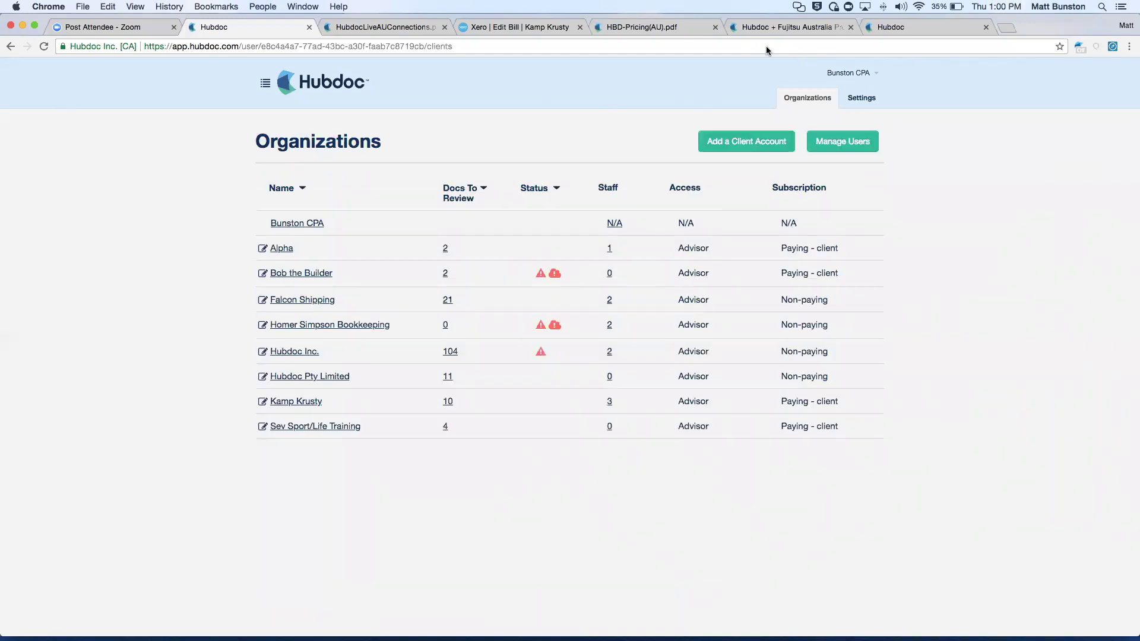
Open dropbox.com in a new tab alongside the Hubdoc Organizations list.
click(1007, 26)
text(dropbo)
key(Return)
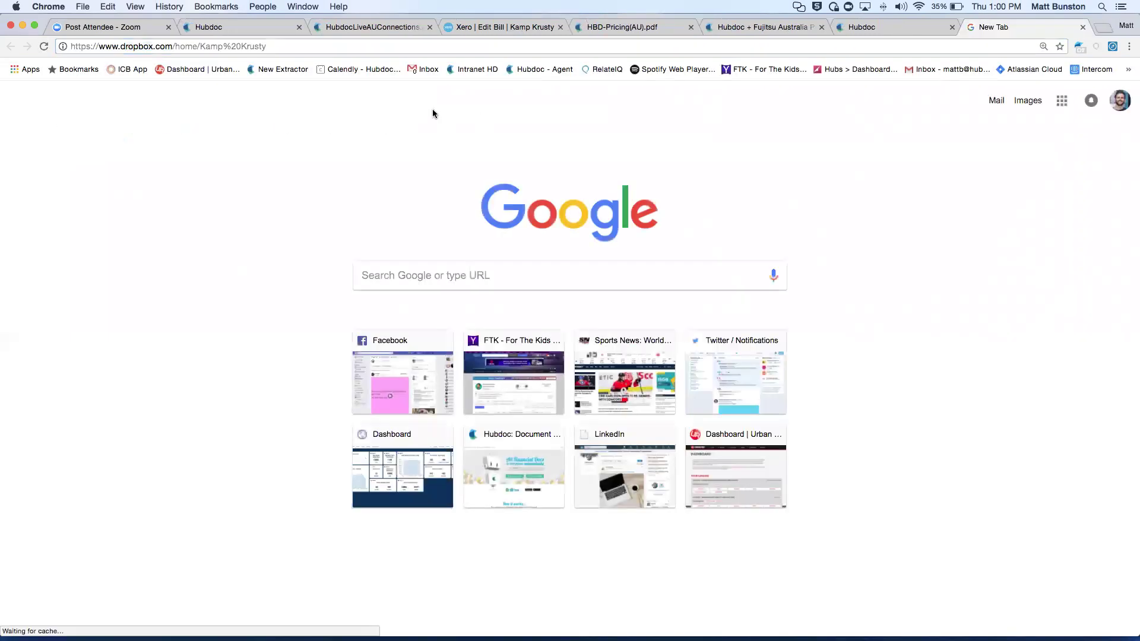
click(260, 28)
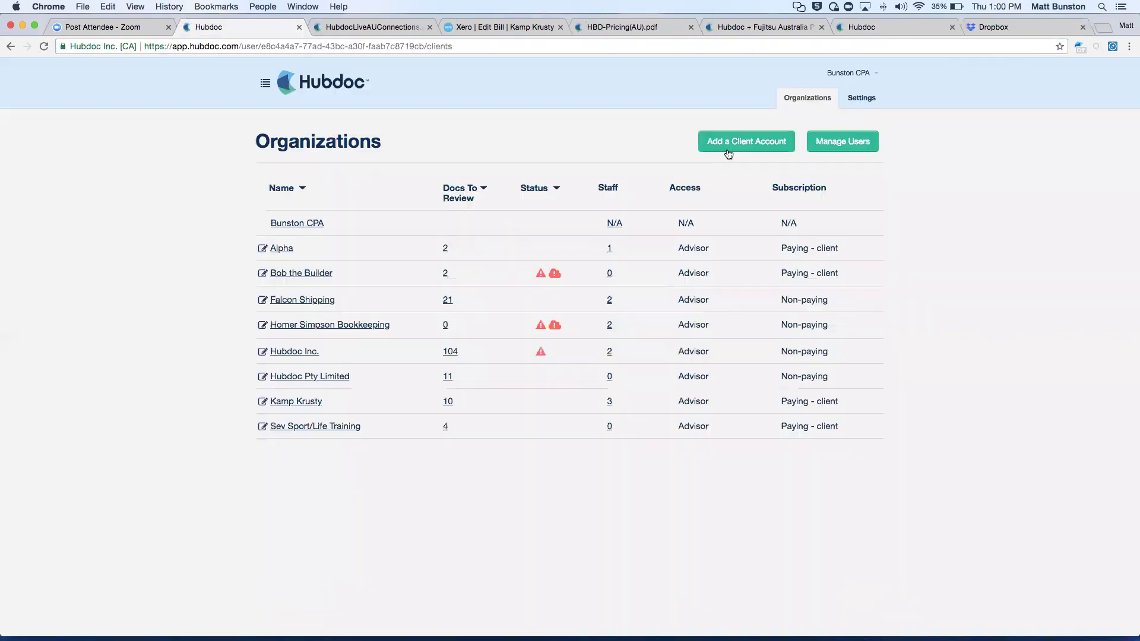
click(1002, 28)
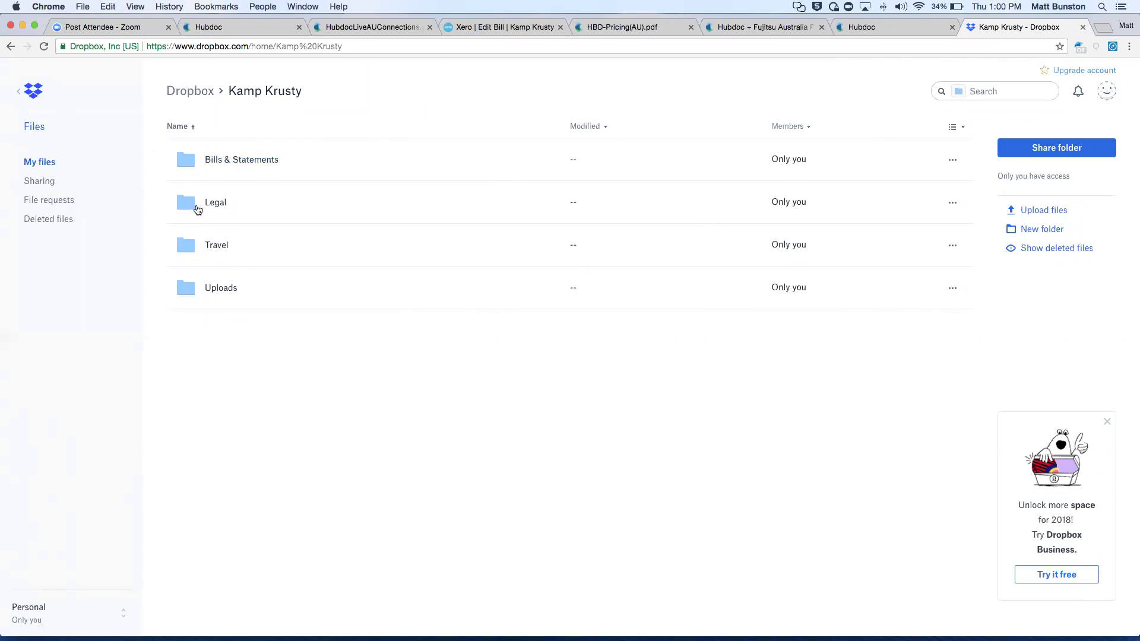
Browse Bills & Statements > Commonwealth Bank (AU) > account subfolder and preview the statement PDF.
click(211, 159)
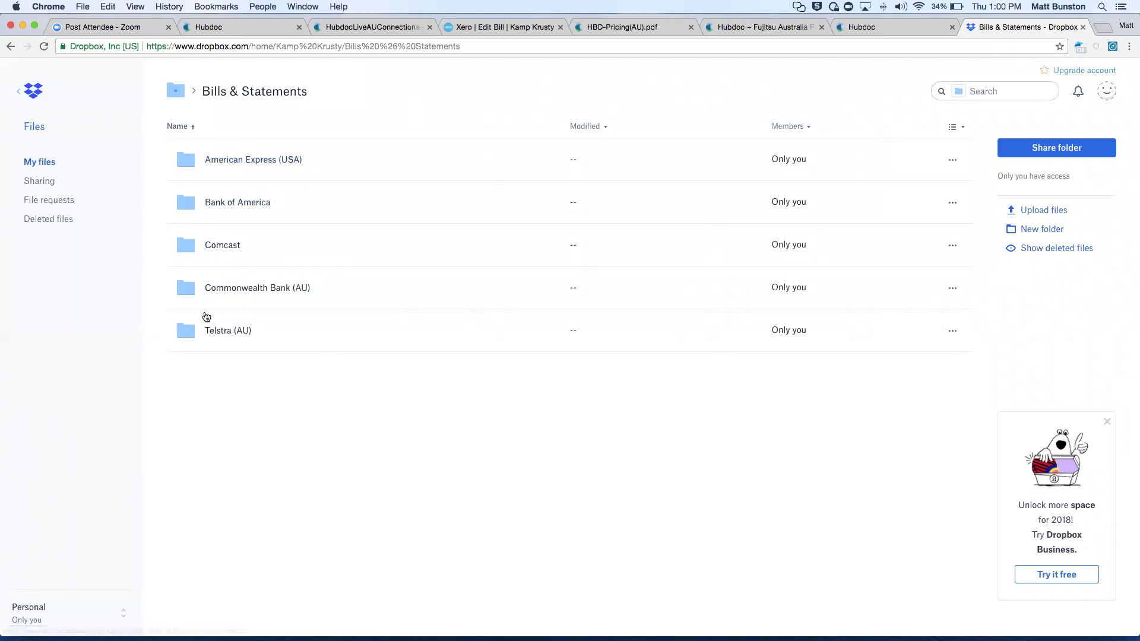
click(257, 289)
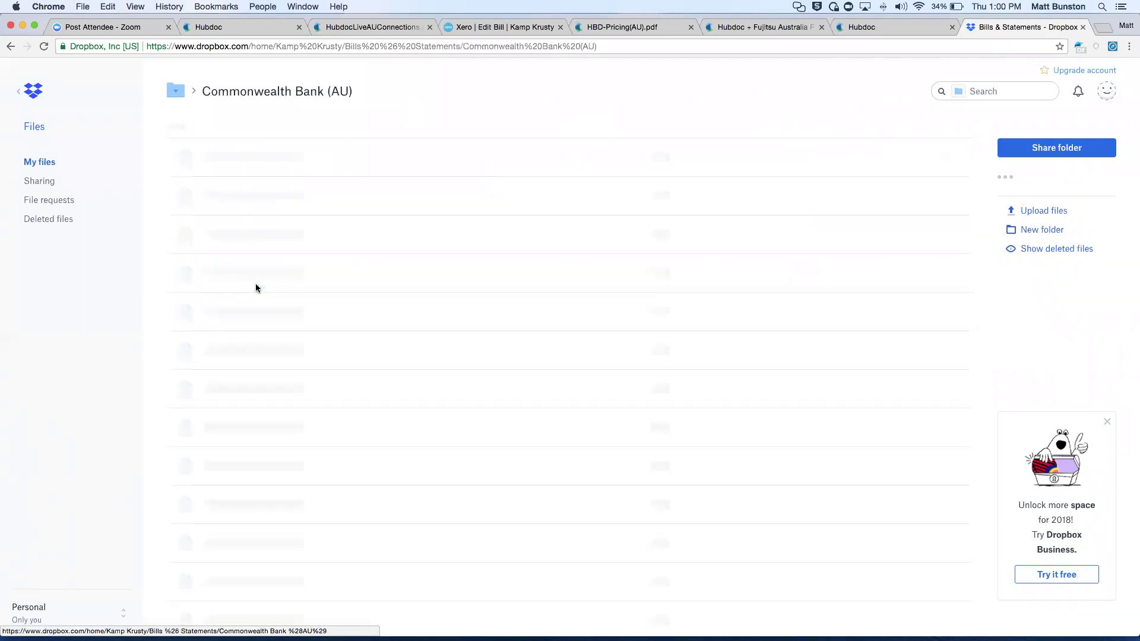
click(219, 285)
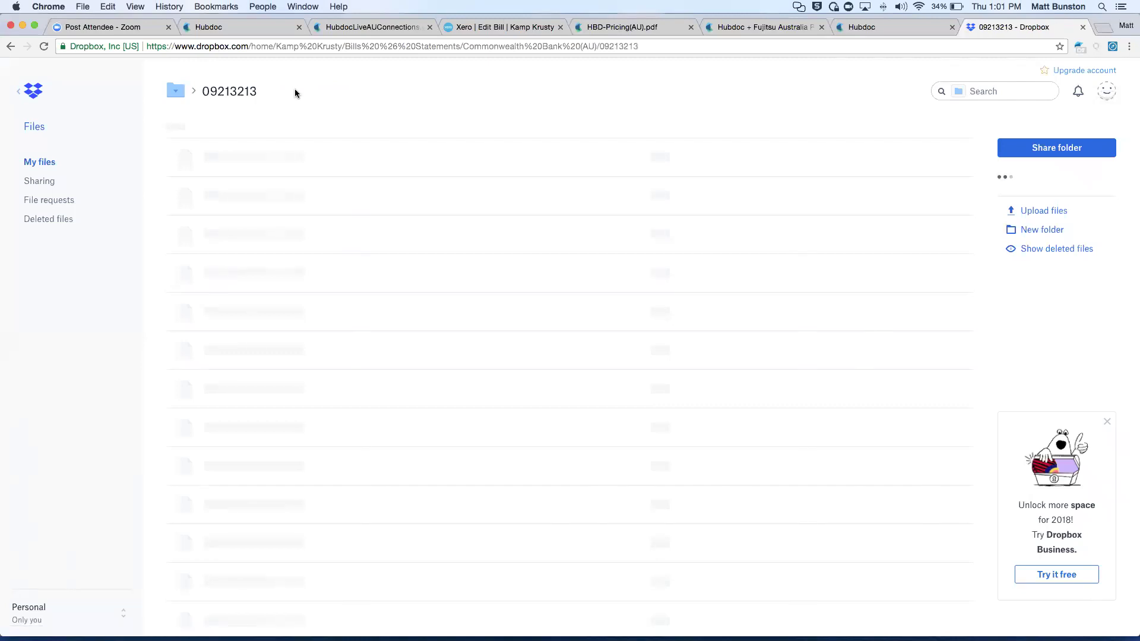
click(300, 158)
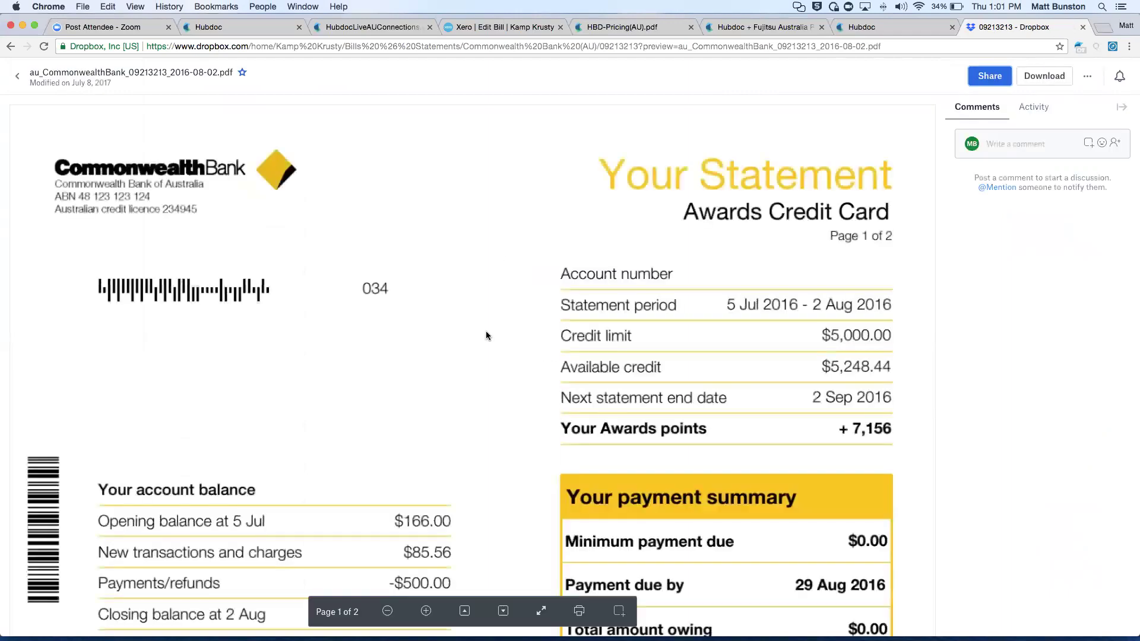
scroll(486, 336, down, 5)
scroll(485, 336, up, 5)
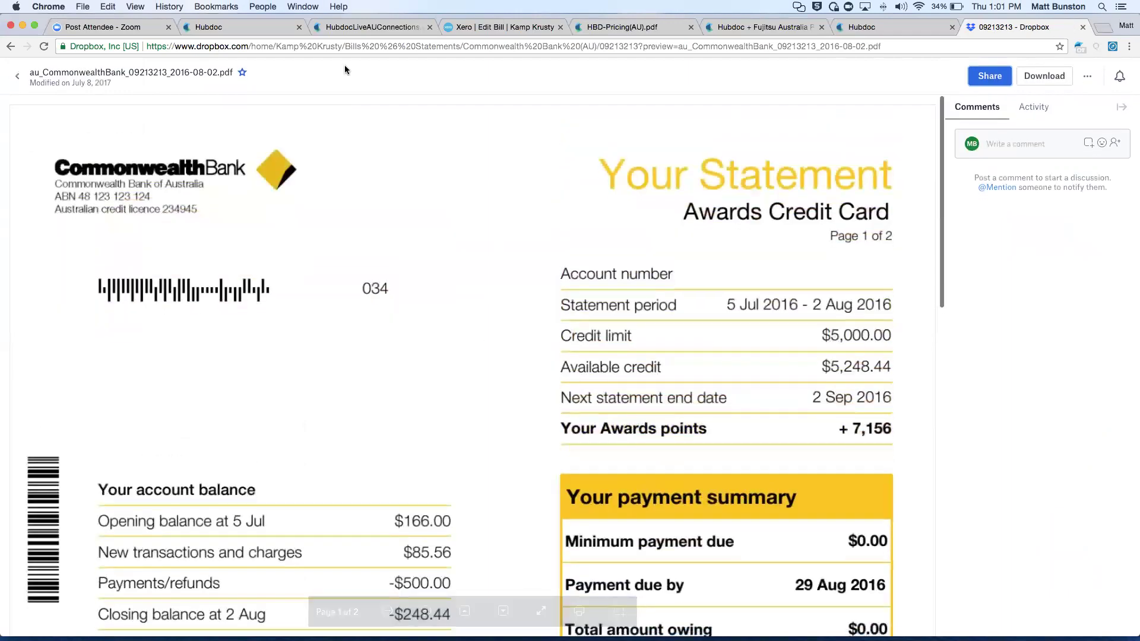
scroll(445, 261, down, 2)
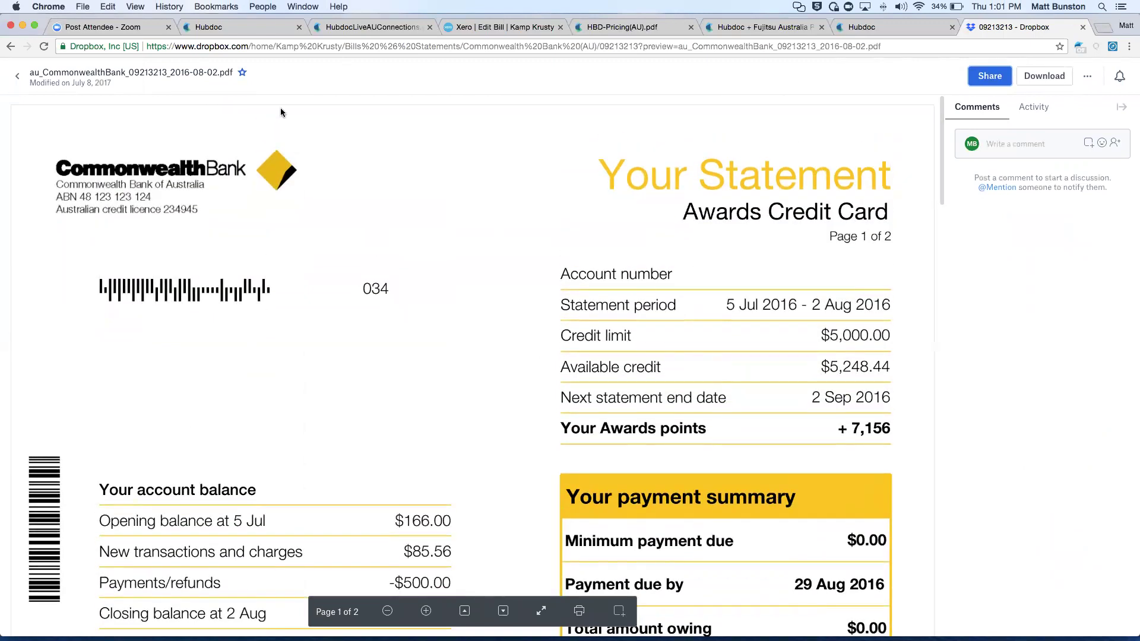
click(17, 76)
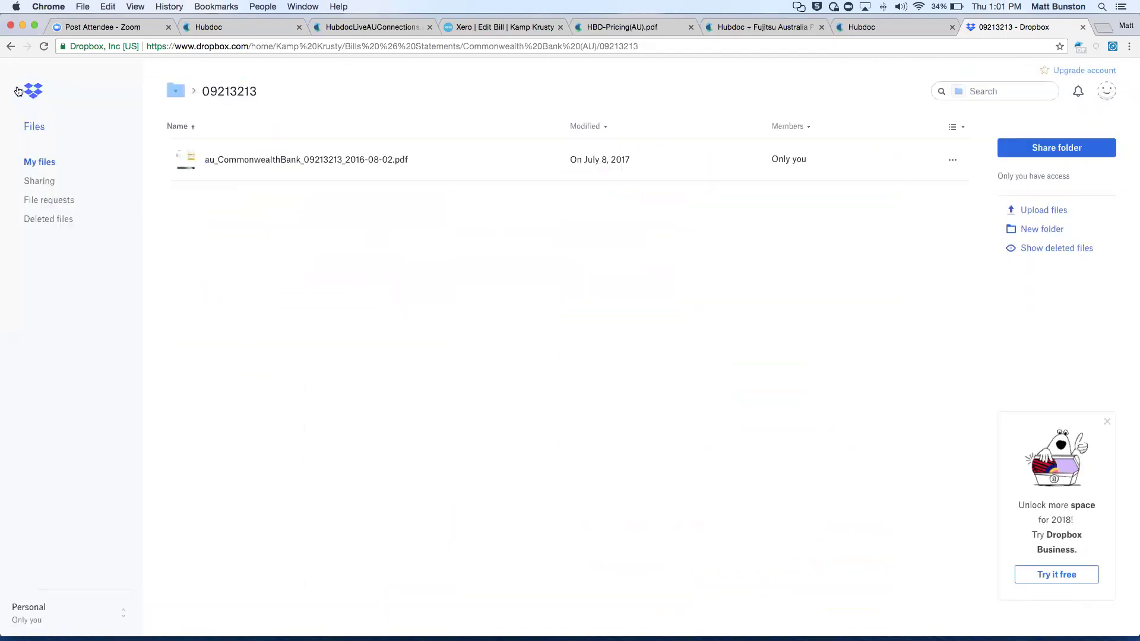
Return to the statement folder, then use the breadcrumb dropdown to reach the Kamp Krusty folder.
click(19, 95)
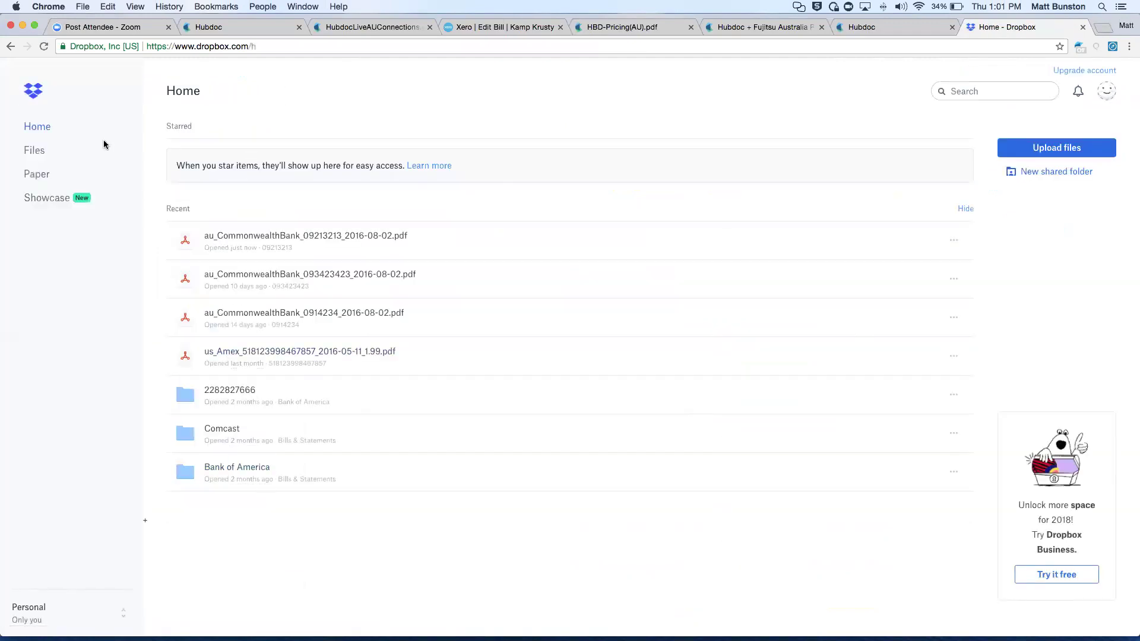
click(11, 46)
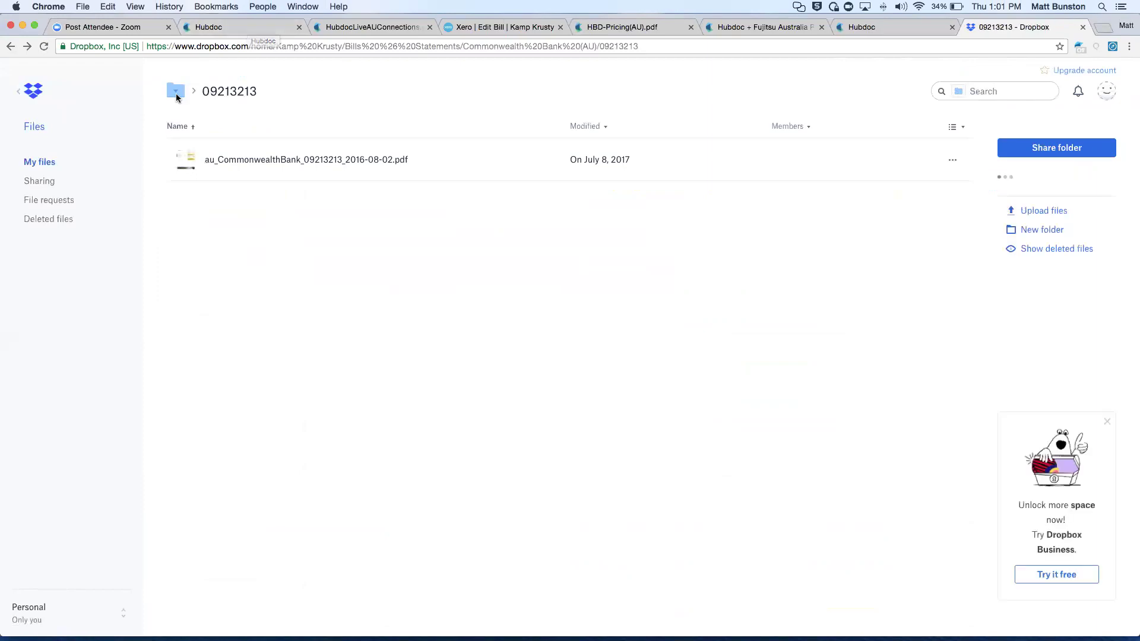
click(176, 91)
click(217, 194)
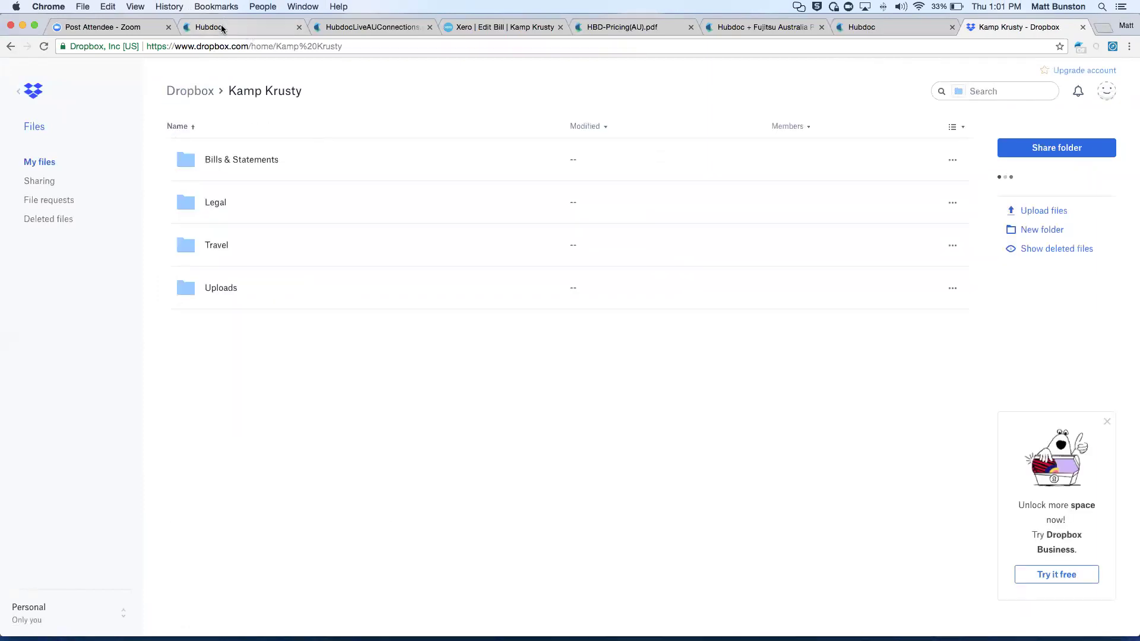
Compare the Dropbox and Hubdoc tabs, then open Kamp Krusty from Hubdoc's Organizations list.
click(216, 27)
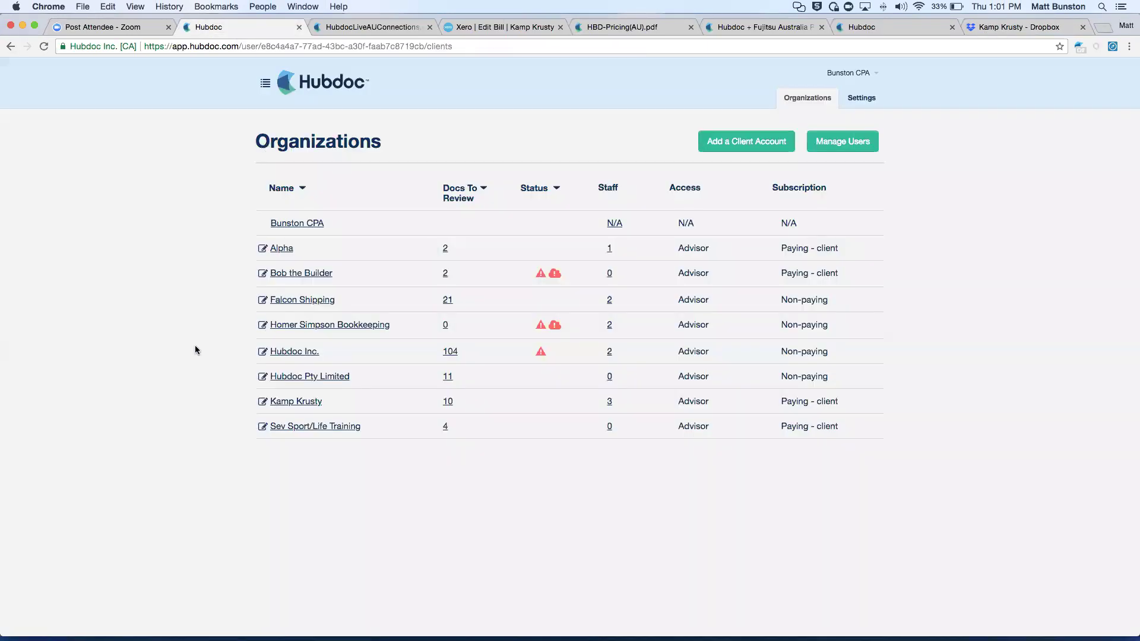
click(1008, 28)
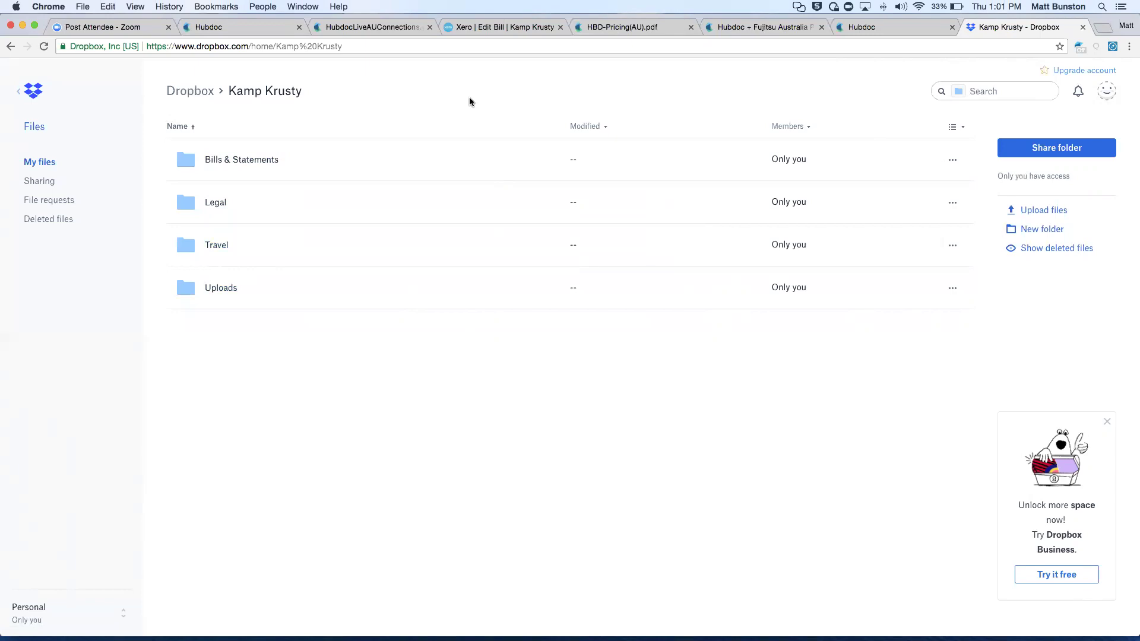
click(238, 26)
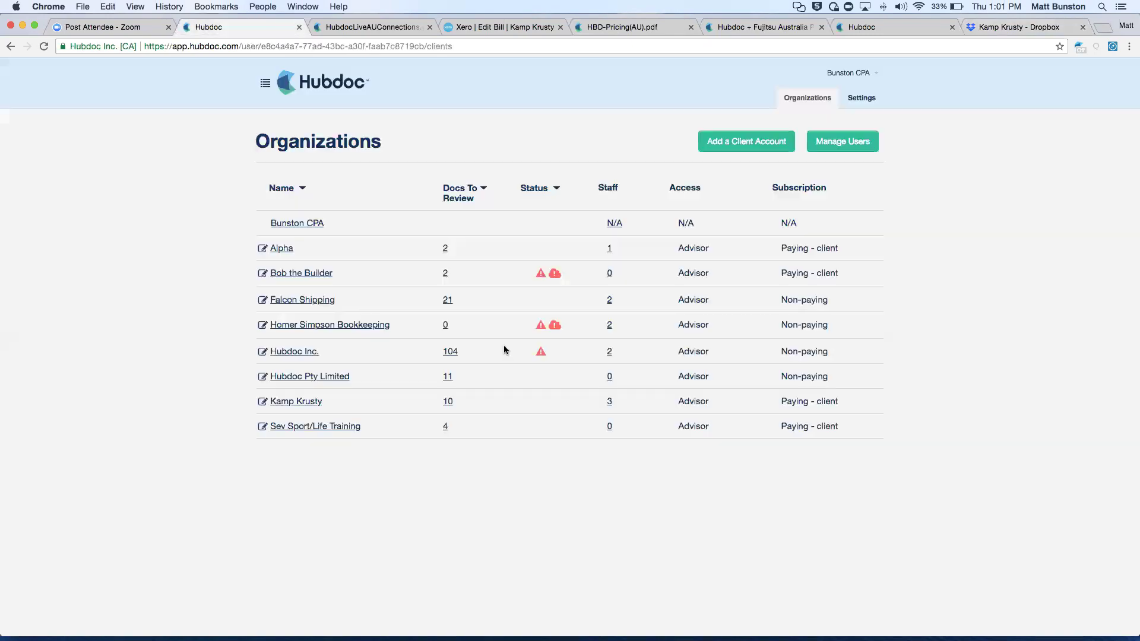
click(994, 31)
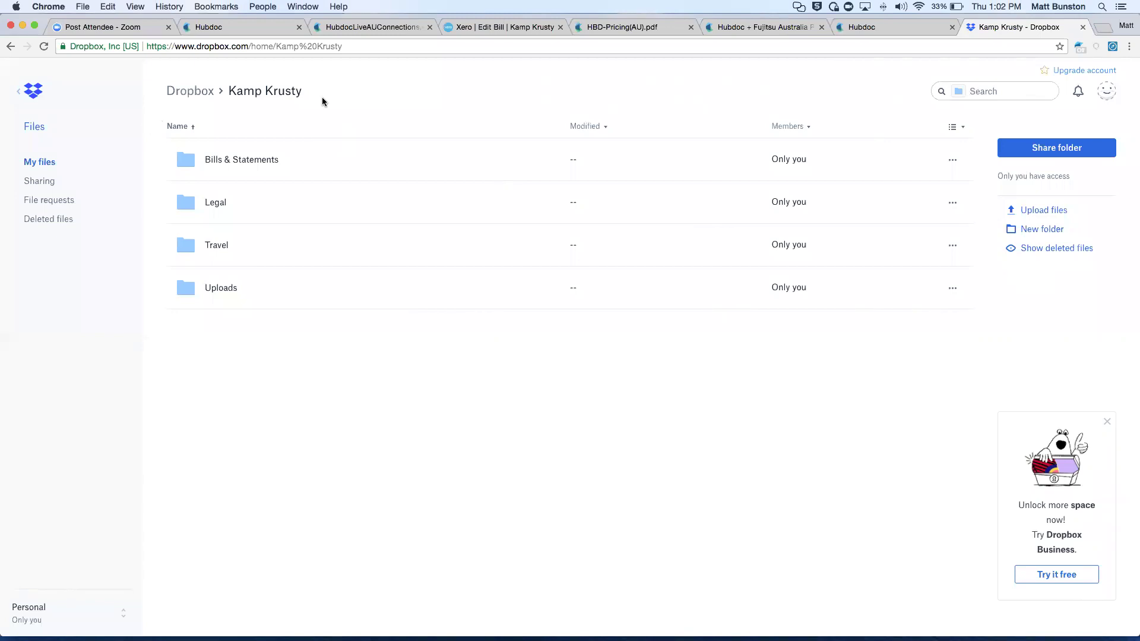
click(218, 27)
click(287, 402)
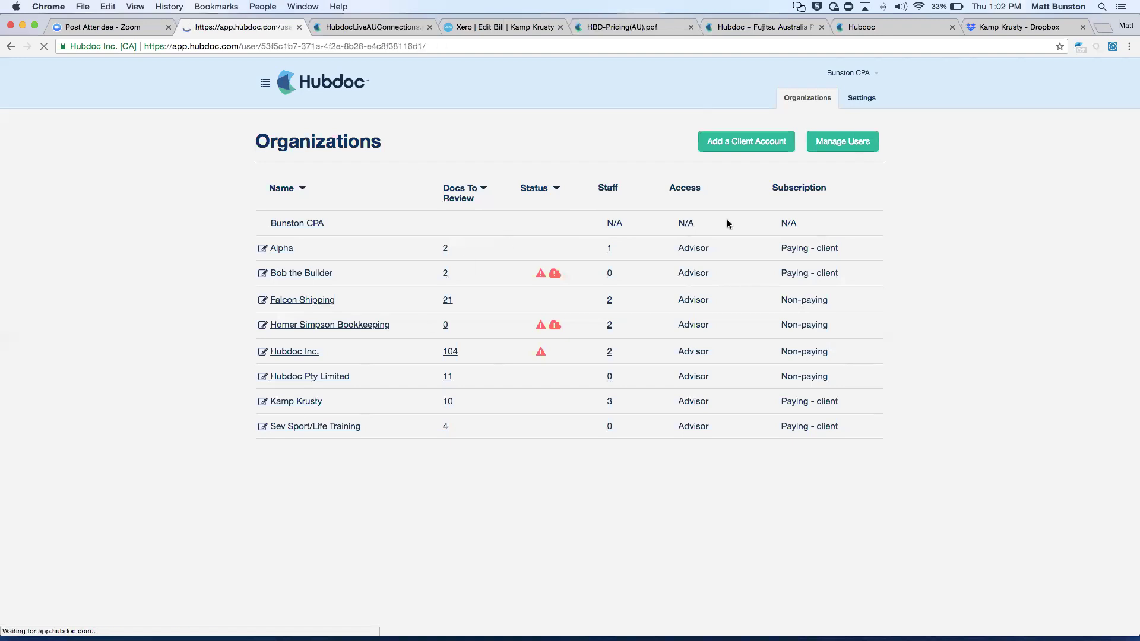
Check the Kamp Krusty Hubdoc dashboard, then return to the Telstra bill in Xero totalling 379.09.
click(971, 27)
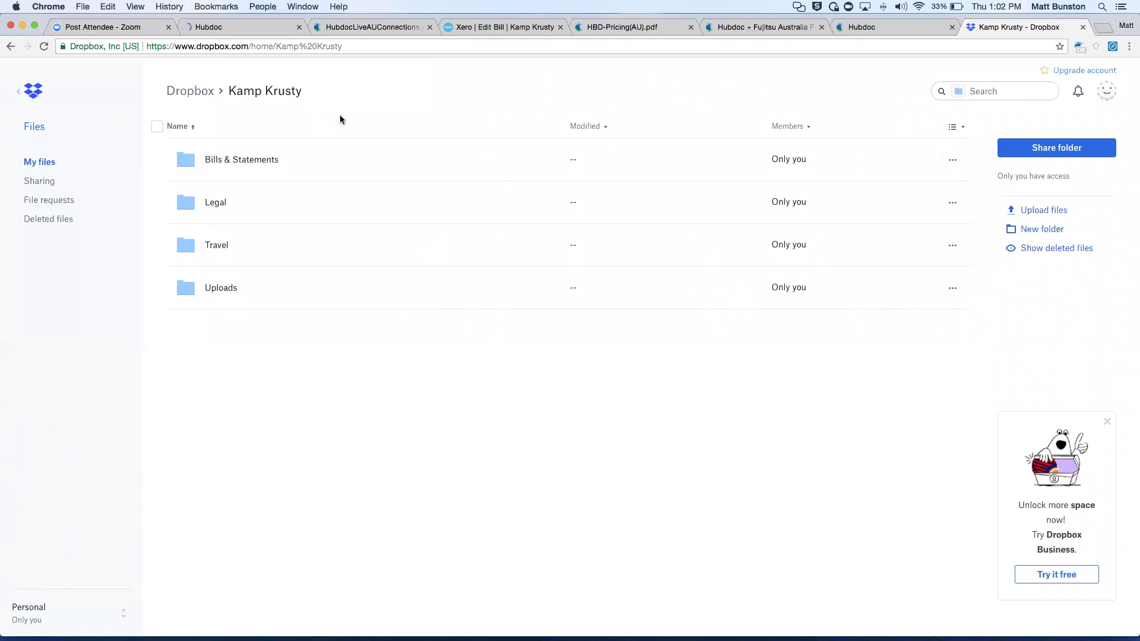
click(216, 27)
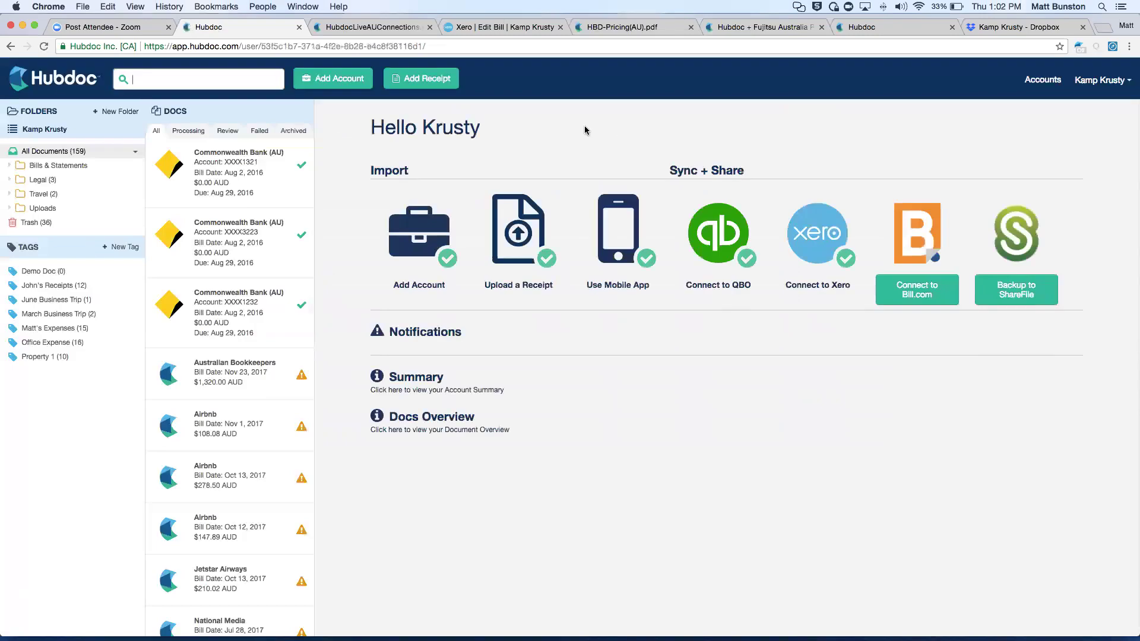
click(480, 29)
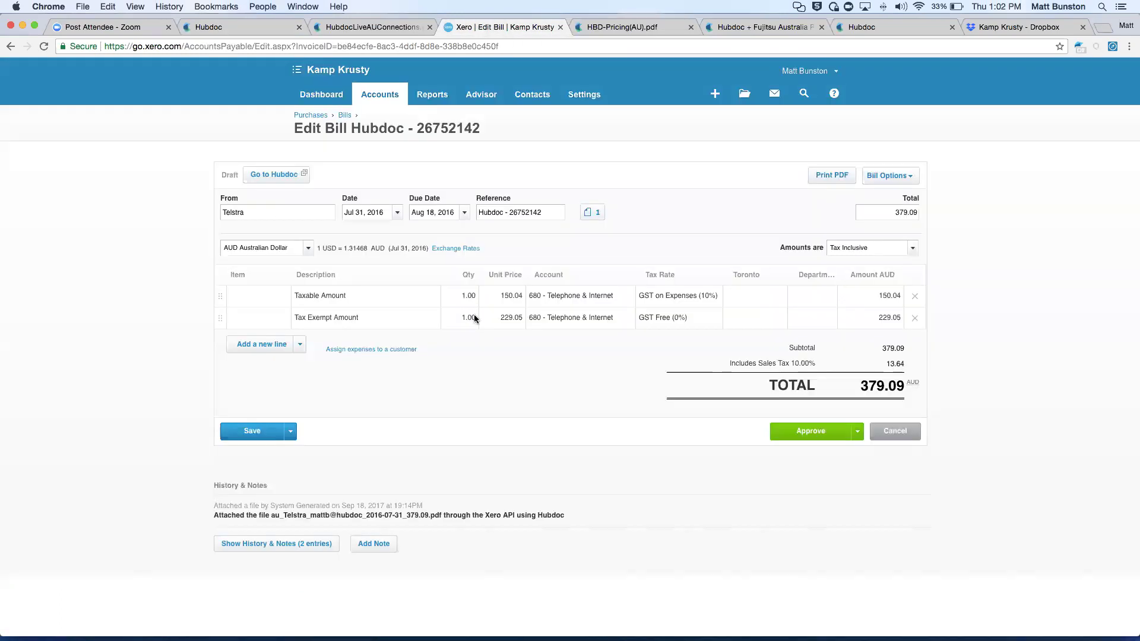
Preview the attached Telstra invoice PDF and browse its 3 pages showing $379.09 due 18 Aug 2016.
click(592, 212)
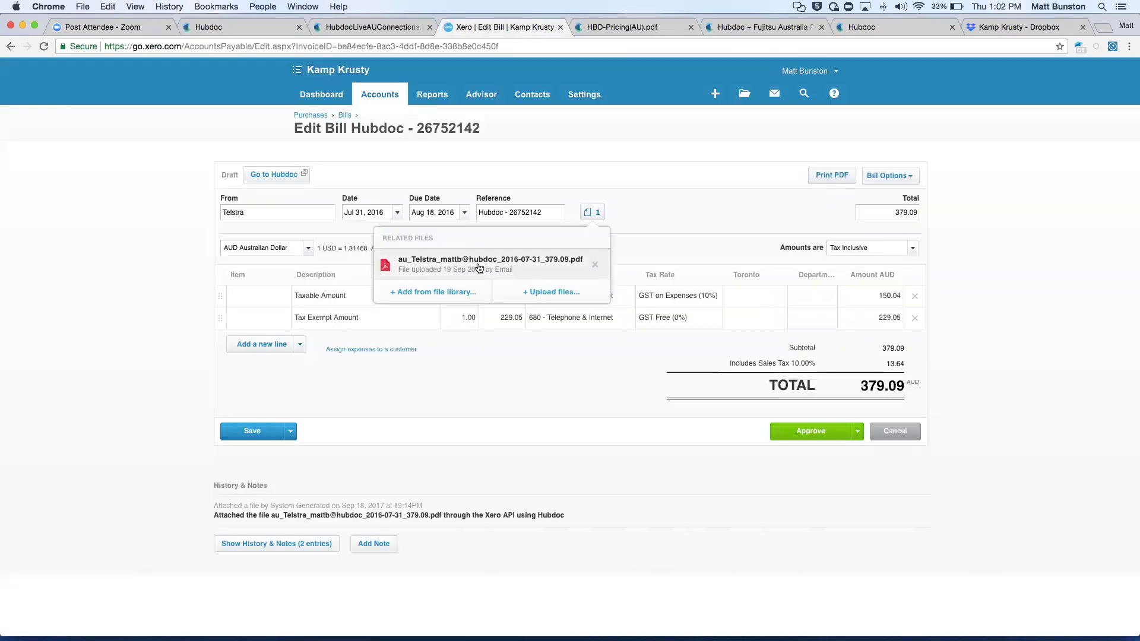
click(487, 261)
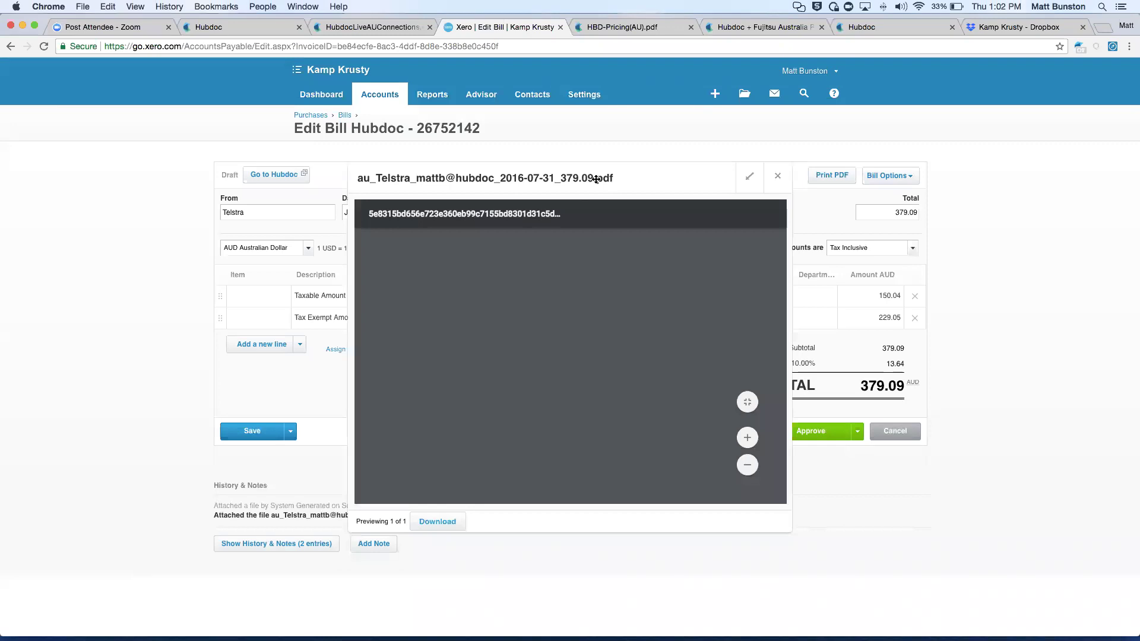
scroll(512, 358, down, 5)
scroll(512, 358, down, 10)
scroll(512, 358, up, 15)
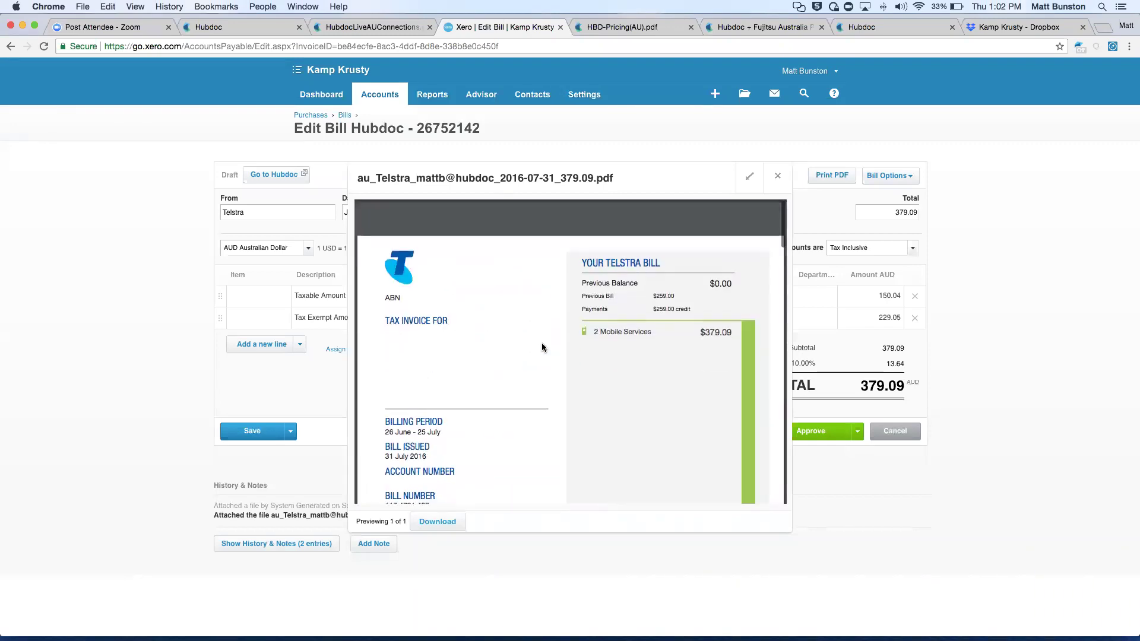
scroll(542, 344, down, 2)
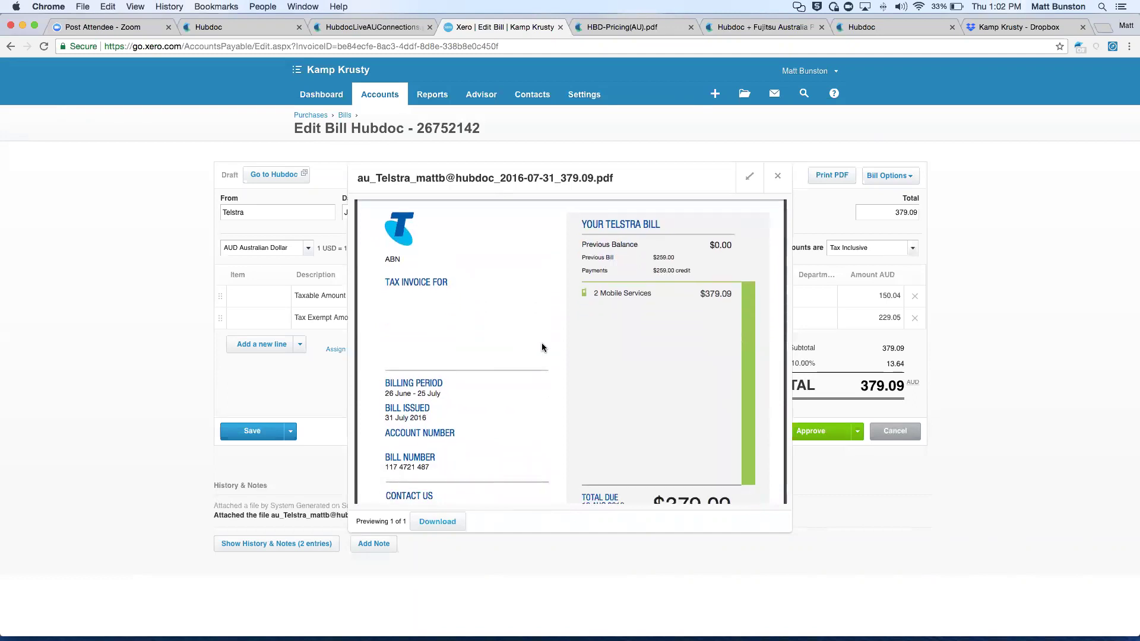
scroll(541, 348, down, 4)
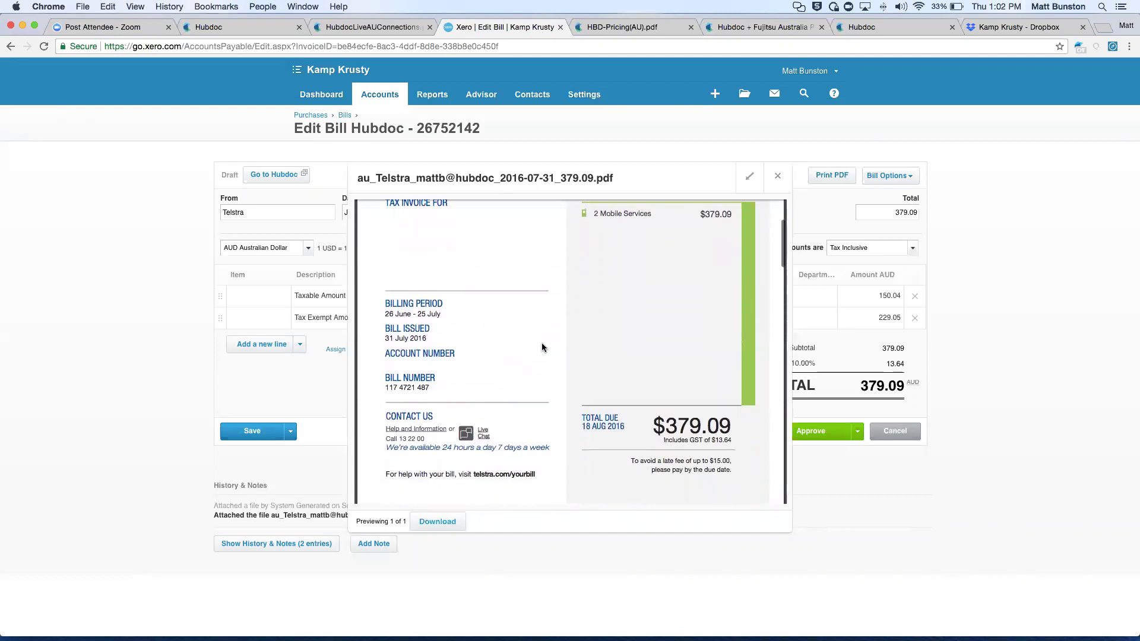
scroll(557, 283, up, 4)
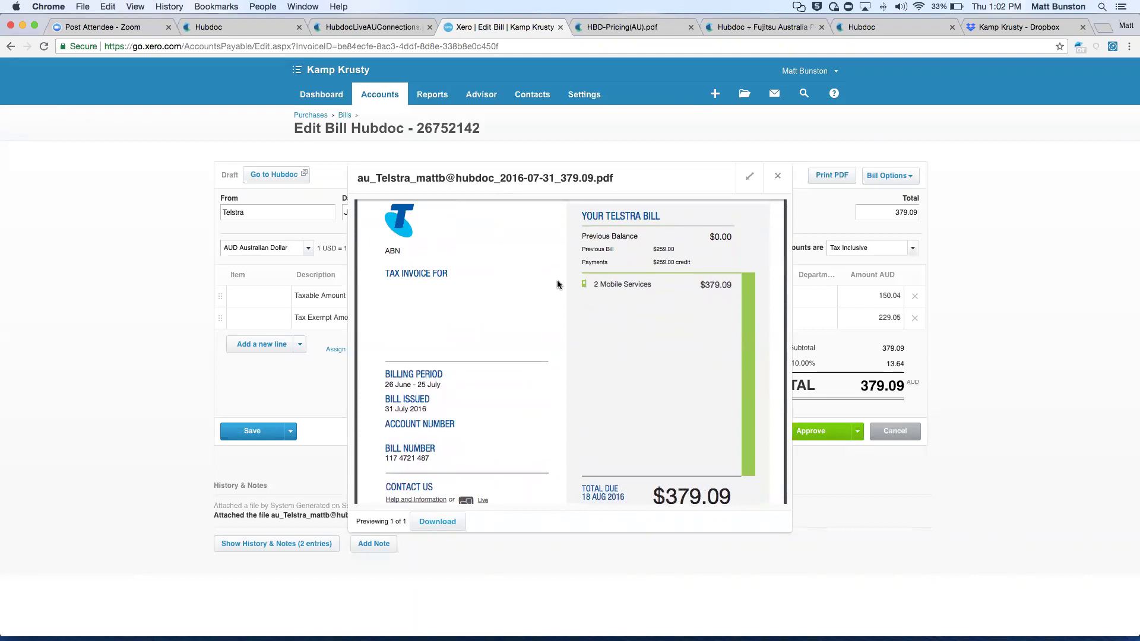
scroll(556, 284, up, 1)
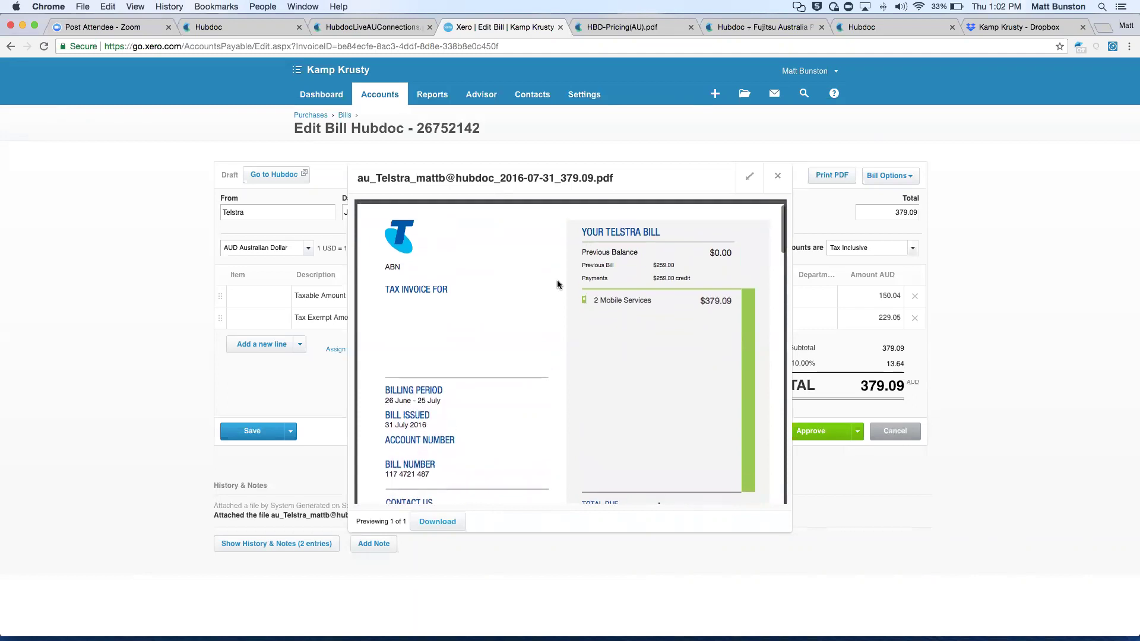
Open the third Commonwealth Bank statement and inspect its Xero Files and Email Forwarding publish settings.
click(234, 27)
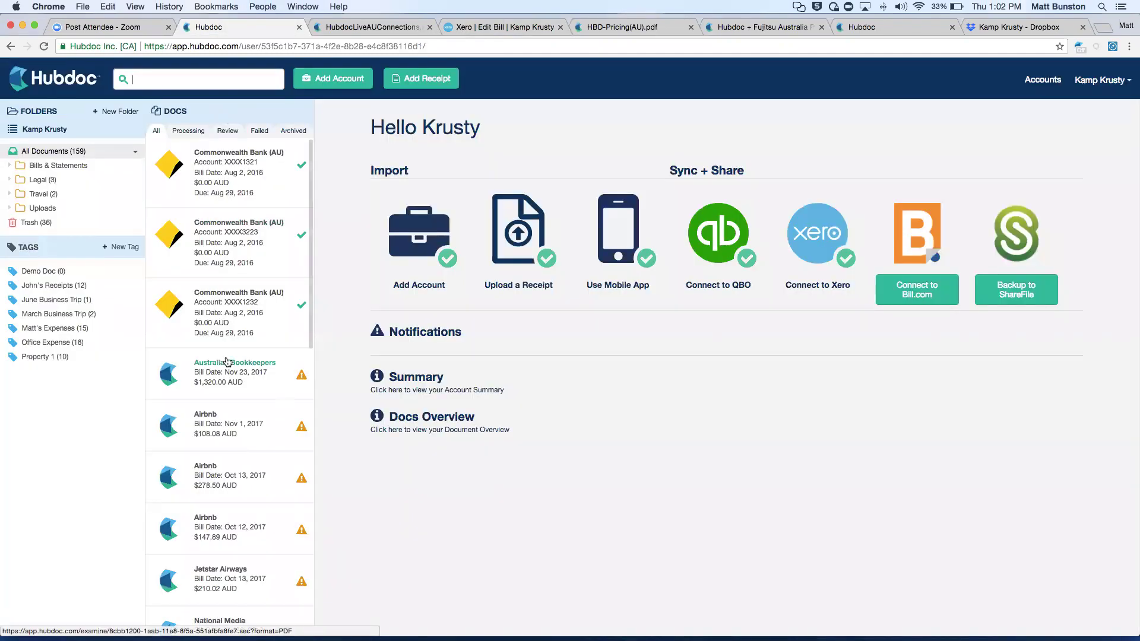
click(255, 310)
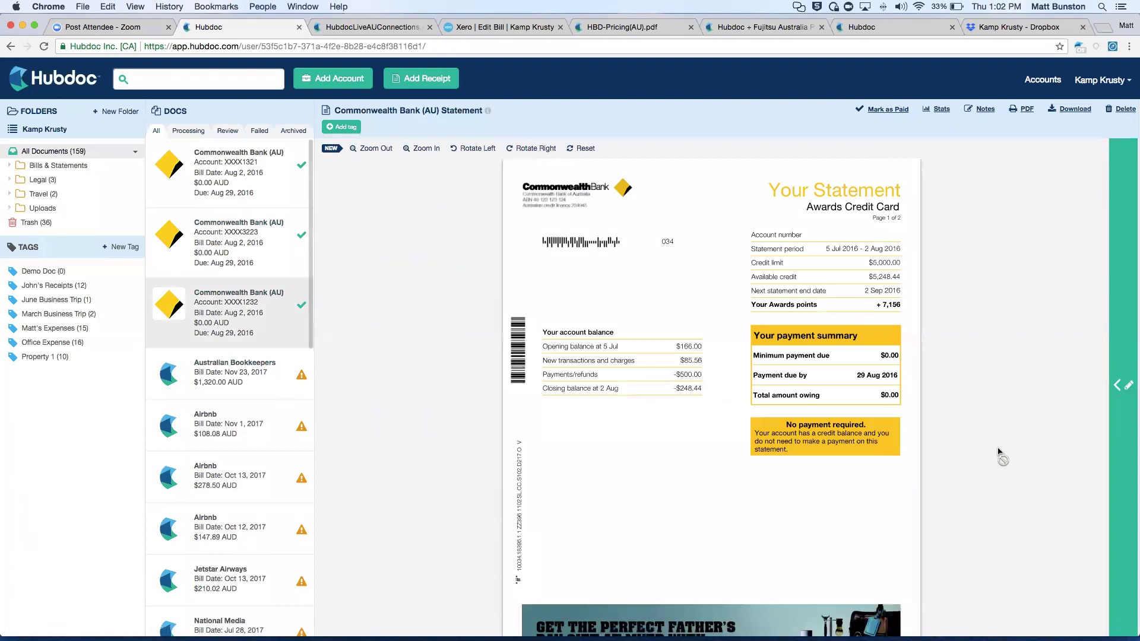
scroll(997, 451, down, 10)
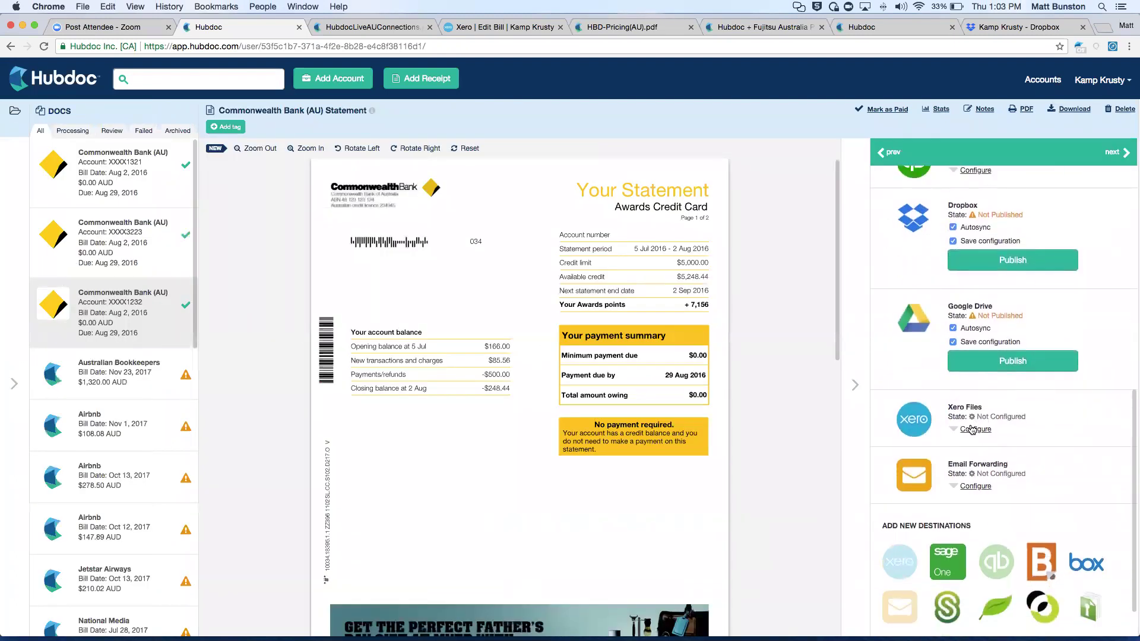
click(971, 429)
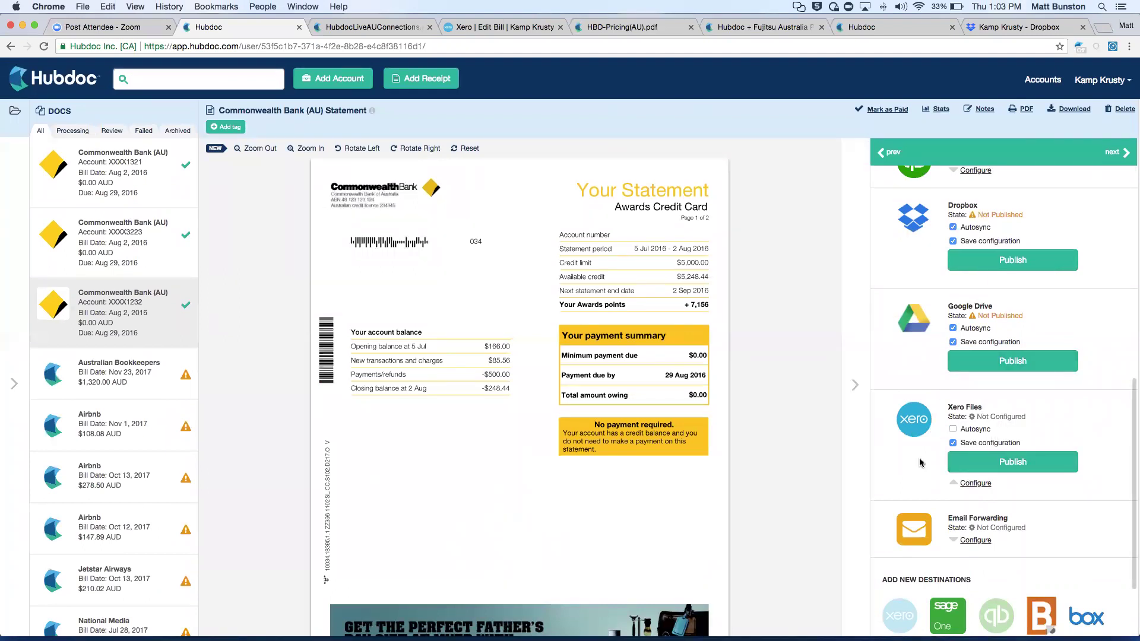
scroll(920, 463, down, 3)
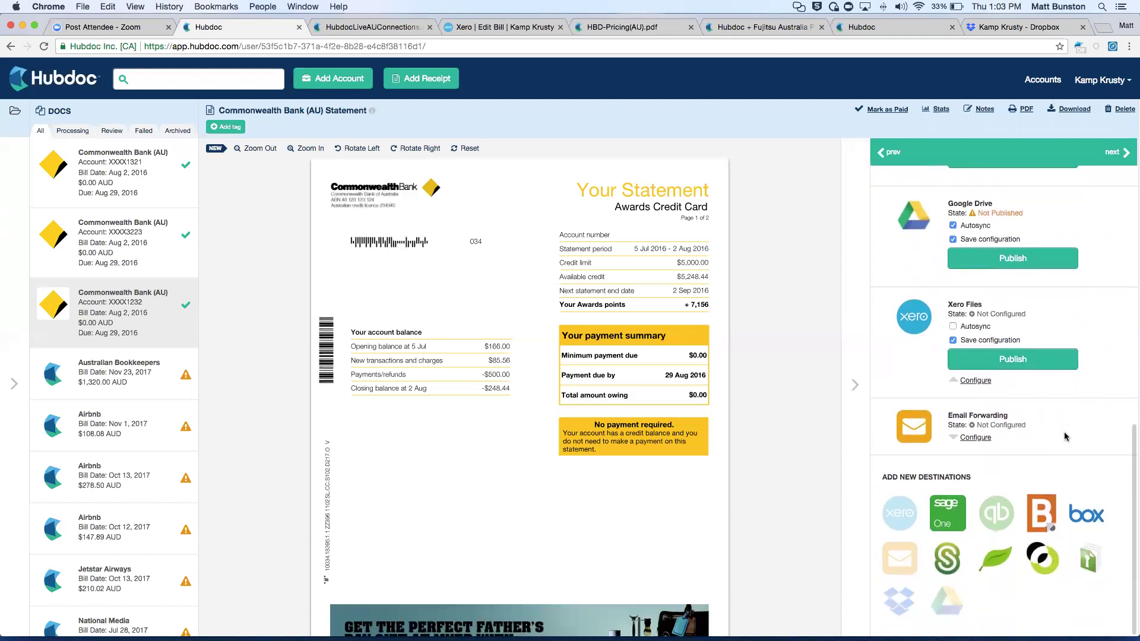
click(974, 437)
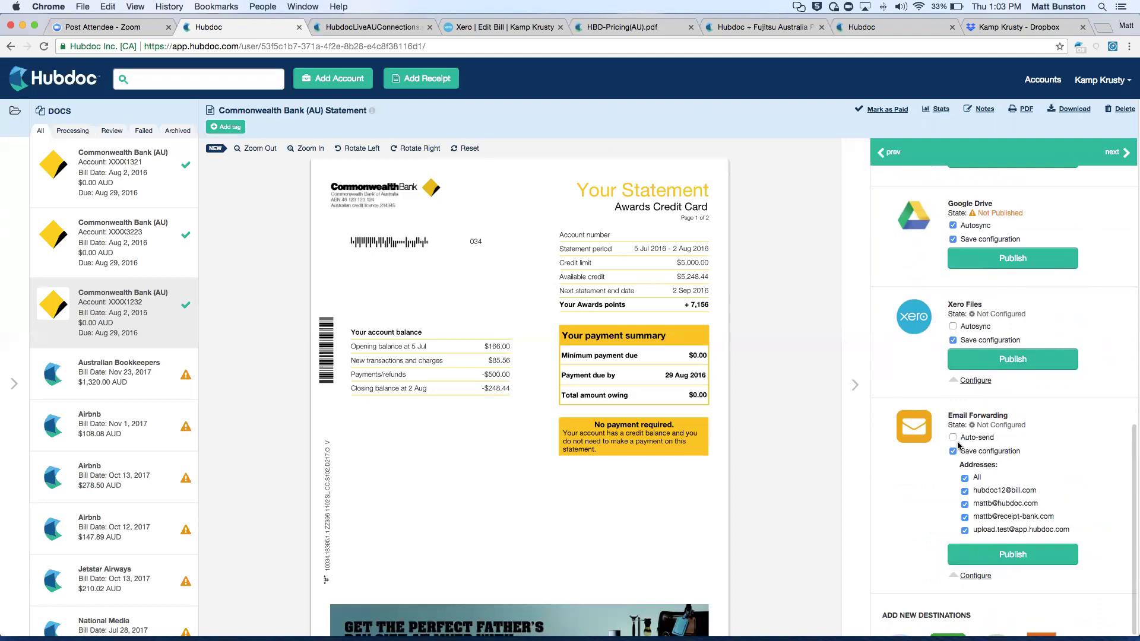
scroll(1005, 301, down, 4)
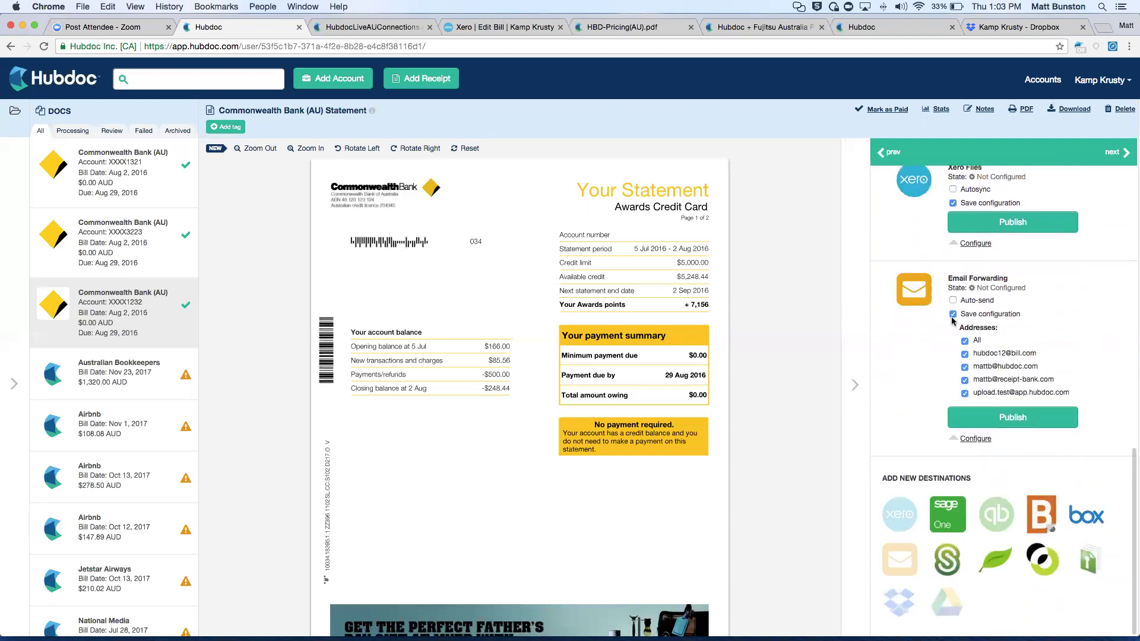
click(973, 439)
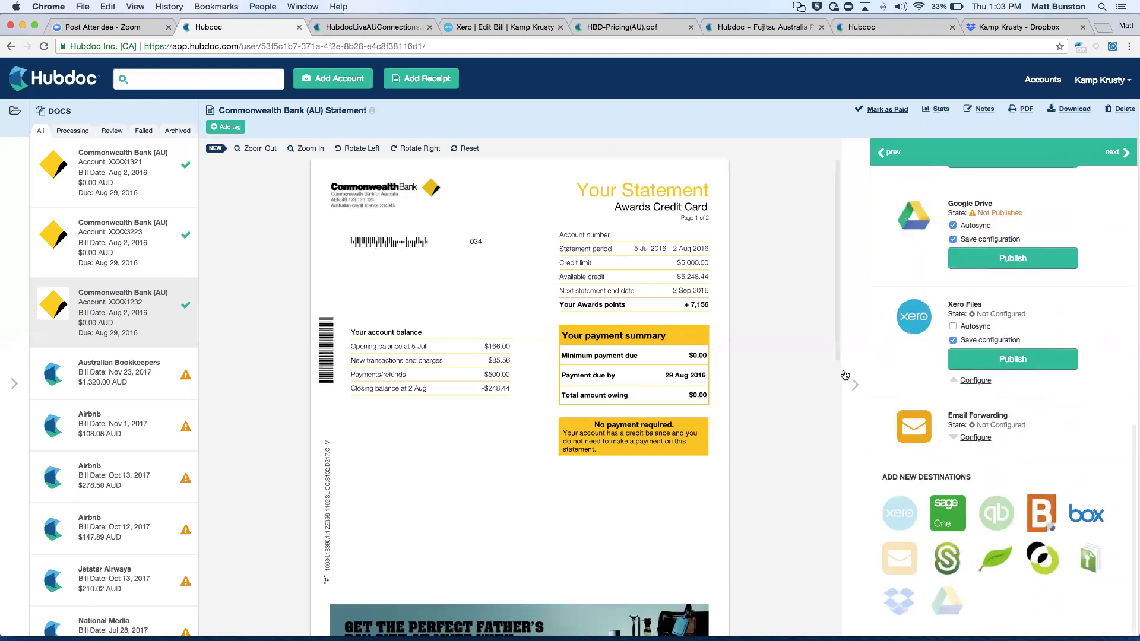
click(854, 380)
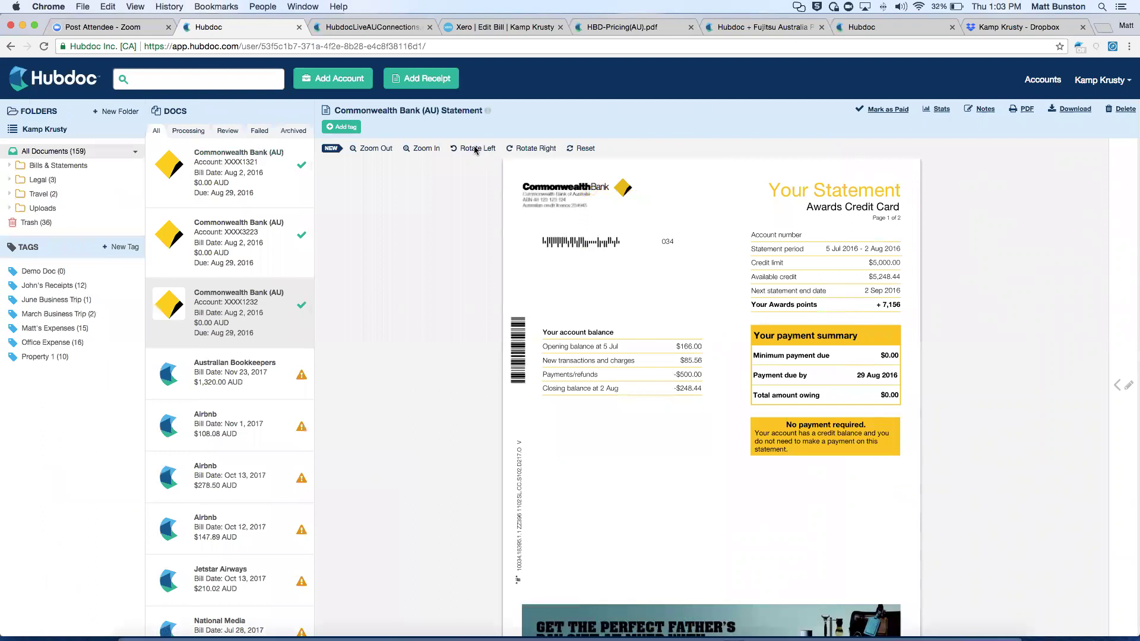
Switch to the Hubdoc Tech Talk deck and present slide 14, 'Q&A + Thank you!'.
key(ctrl+Up)
click(310, 350)
key(Down)
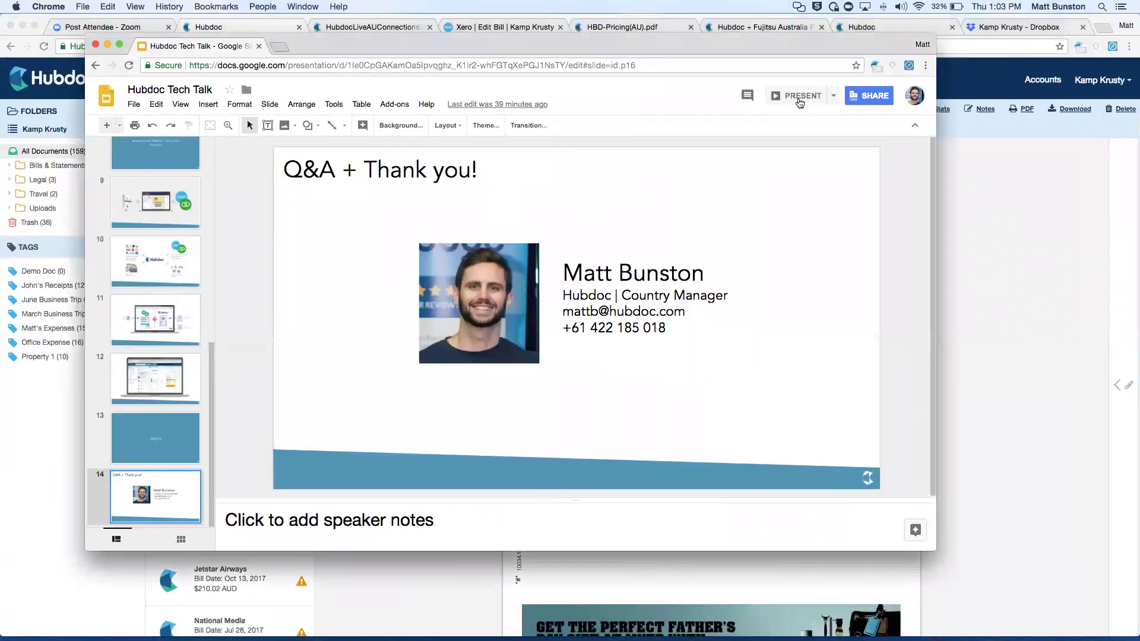
click(800, 100)
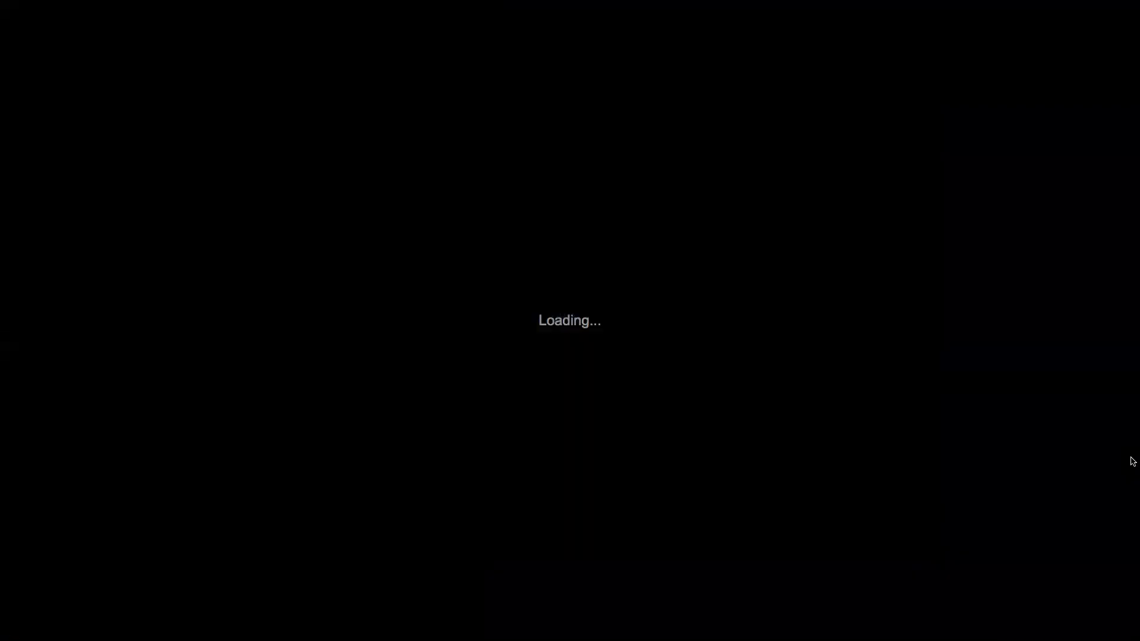